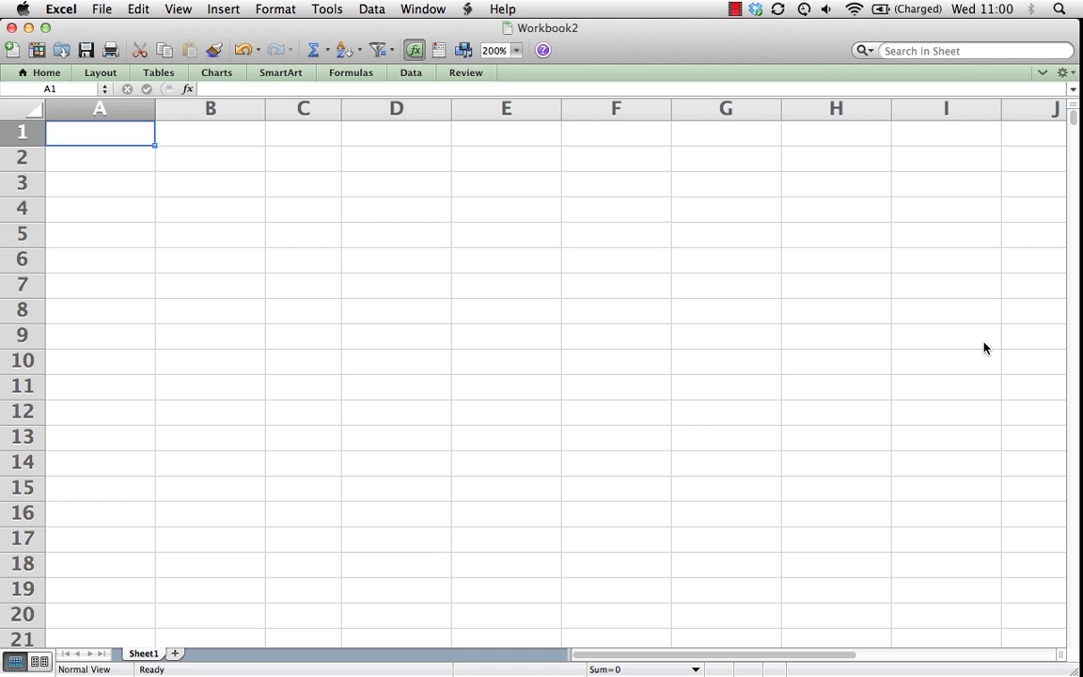
# - Enter the formula =rand() in cell A1 to generate a random number
pyautogui.write('=')
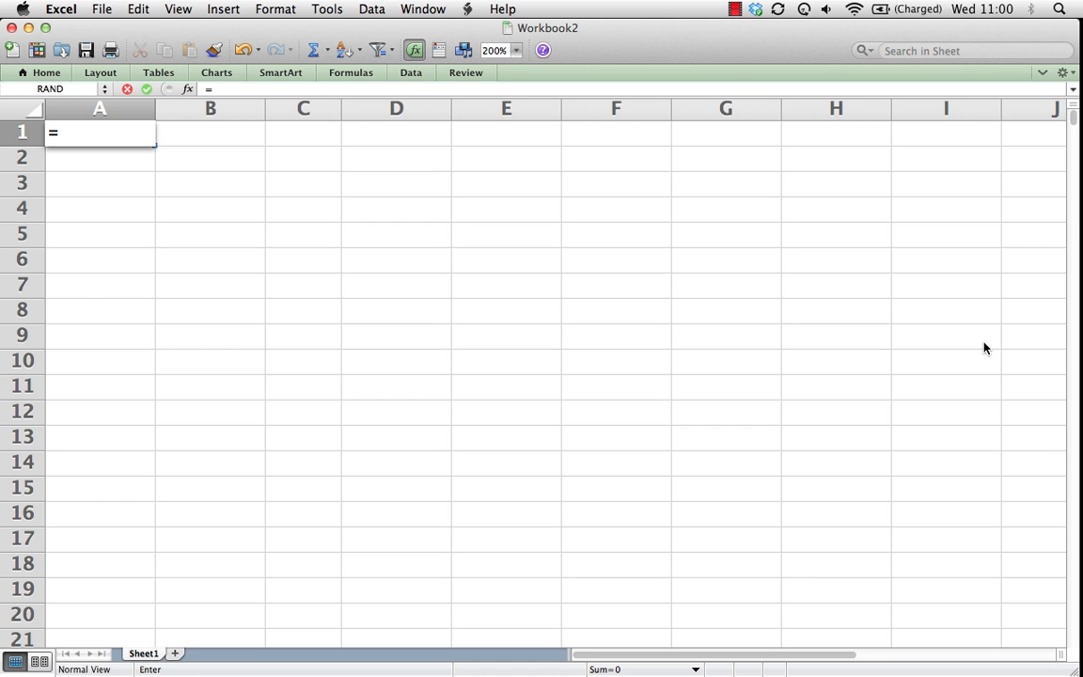
pyautogui.write('rand()')
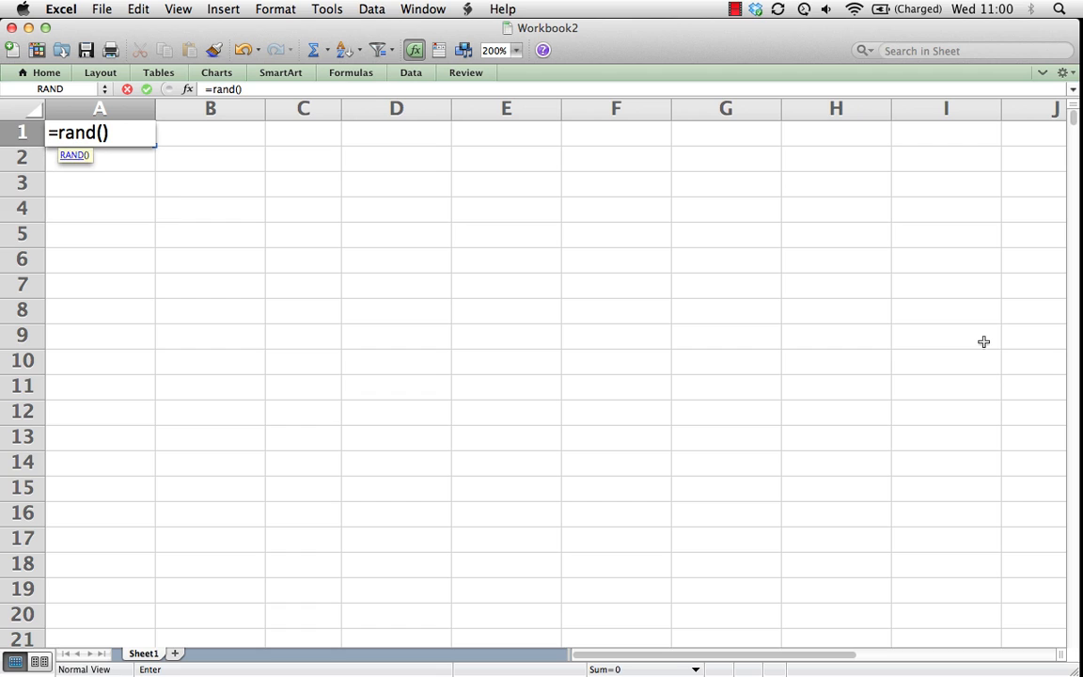
pyautogui.click(983, 341)
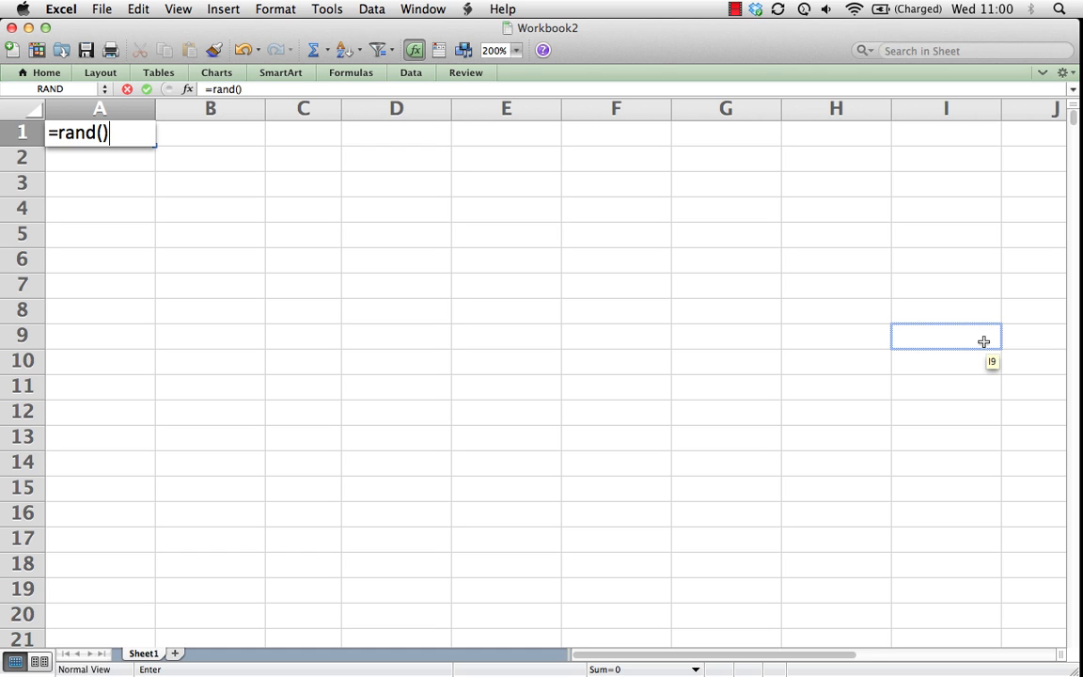
pyautogui.press('Return')
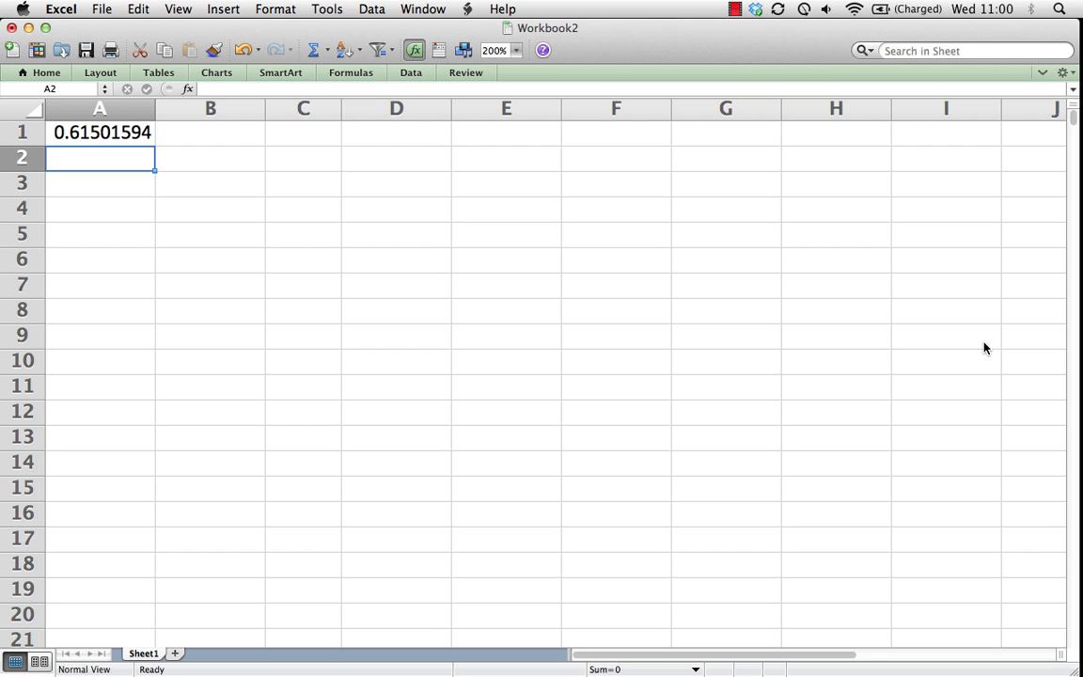
# - Recalculate several times in a row to draw new random numbers in cell A1
pyautogui.press('F9')
pyautogui.press('F9')
pyautogui.press('F9')
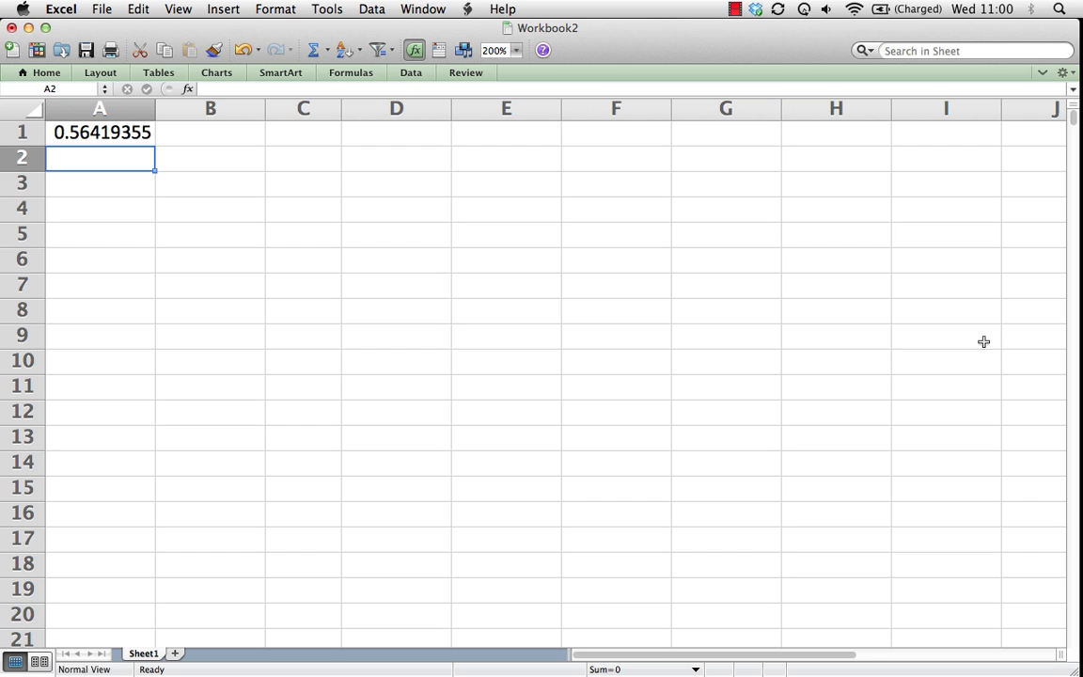
pyautogui.press('F9')
pyautogui.press('F9')
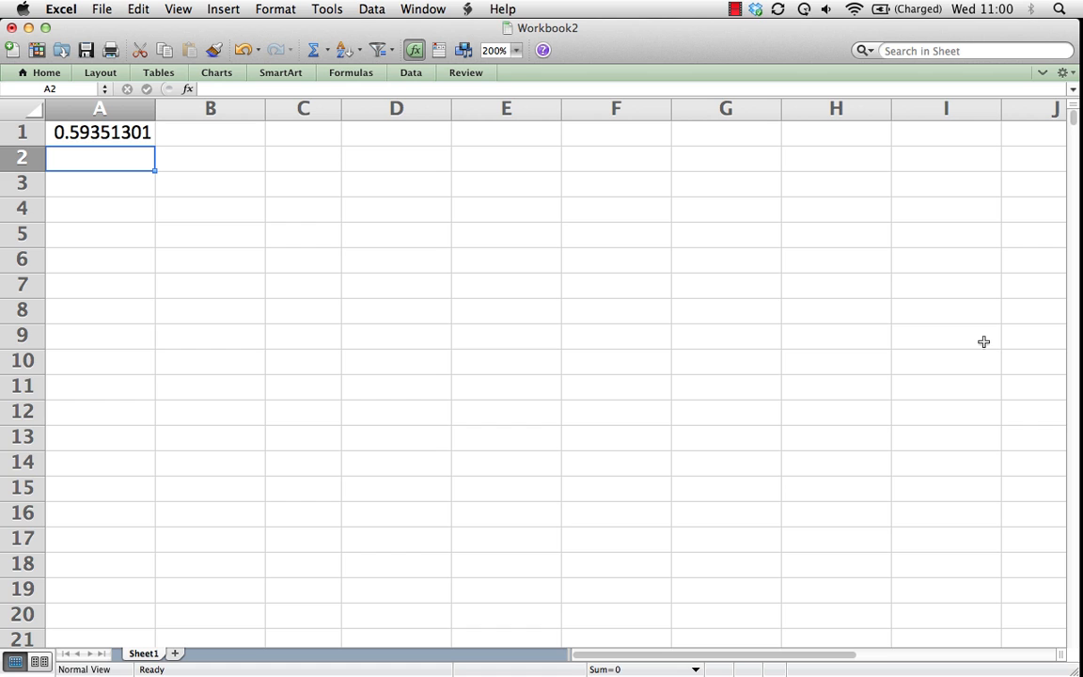
pyautogui.press('F9')
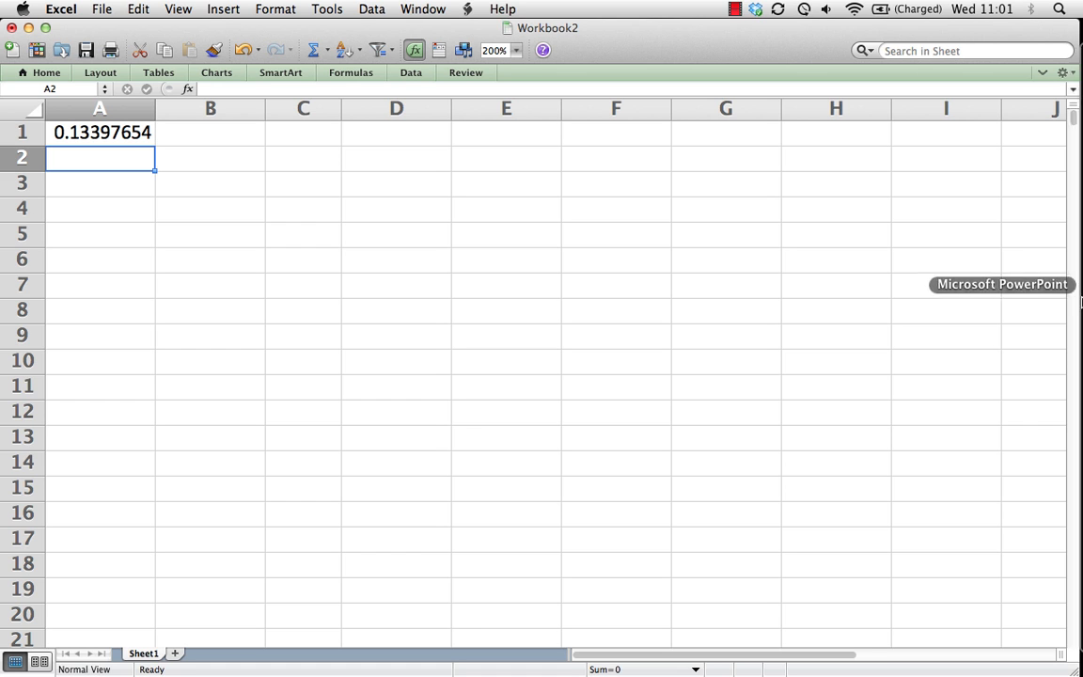
# - Use the Recalculate All command repeatedly to refresh the random number in cell A1
pyautogui.click(370, 78)
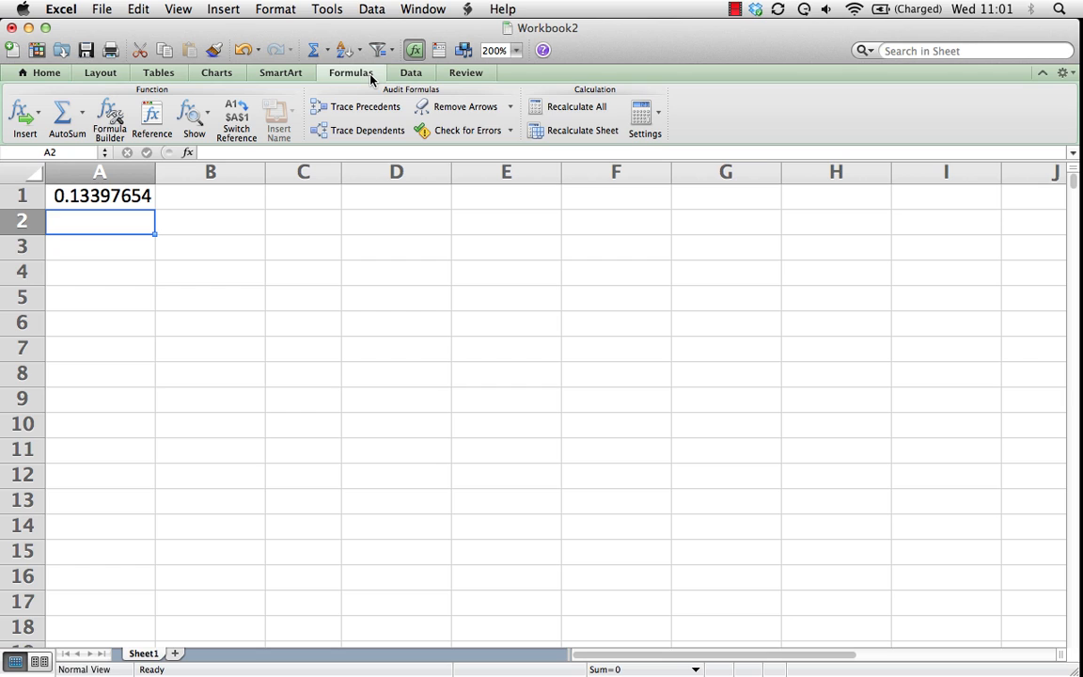
pyautogui.click(575, 107)
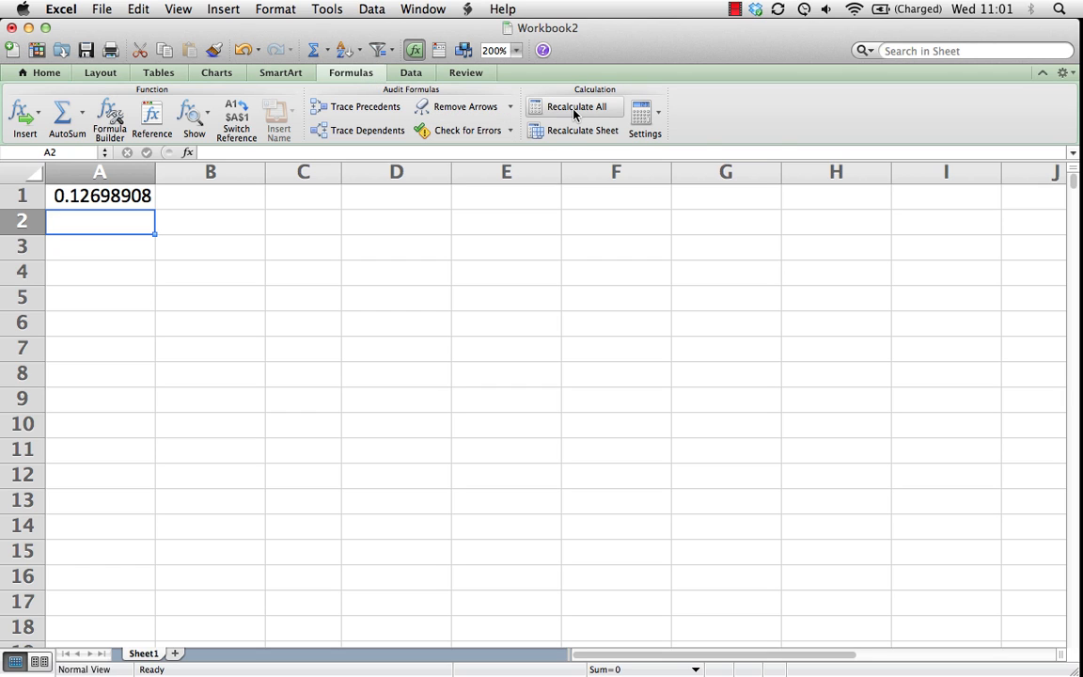
pyautogui.click(575, 107)
pyautogui.click(575, 107)
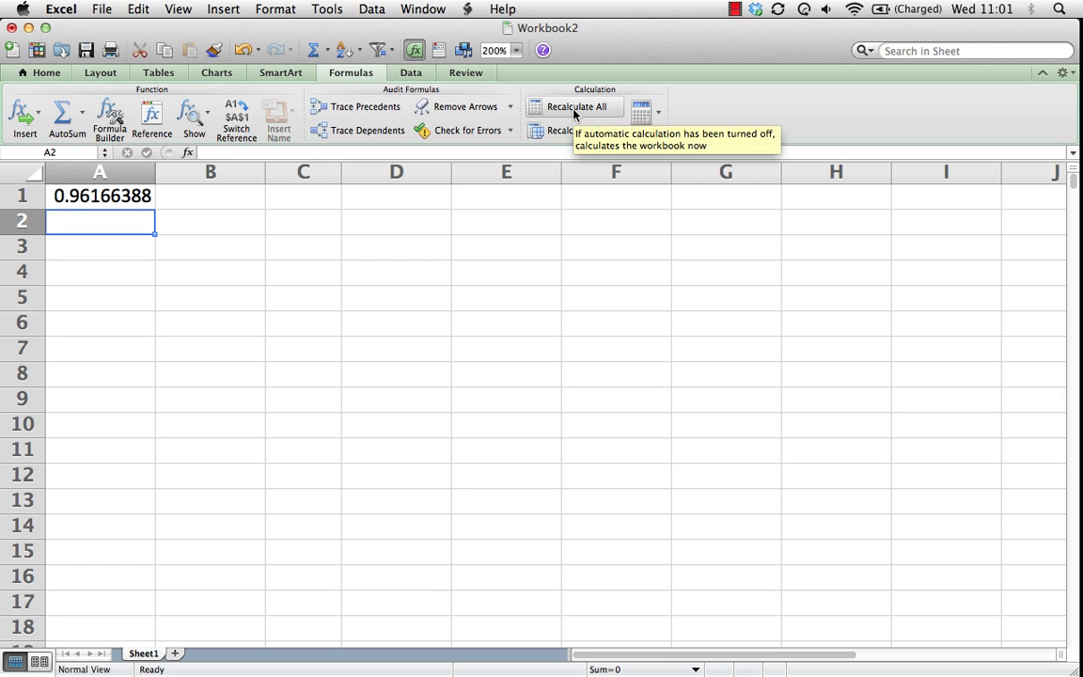
pyautogui.click(575, 107)
pyautogui.click(574, 107)
pyautogui.click(575, 107)
pyautogui.click(574, 108)
pyautogui.click(574, 107)
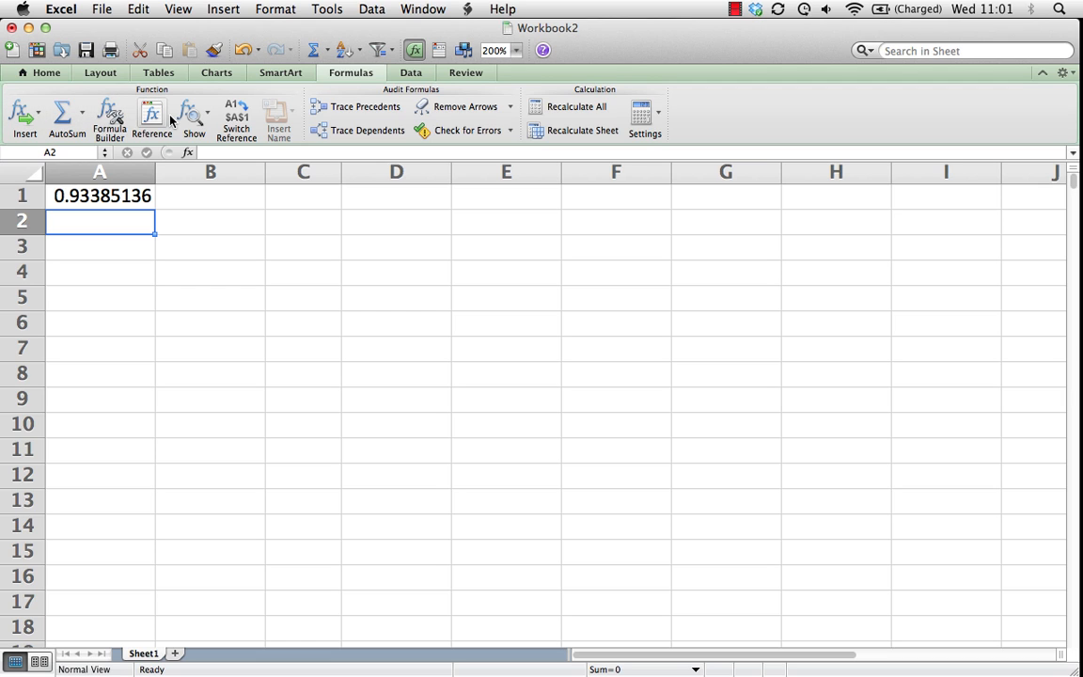
# - Start a Formula Builder formula in cell A2, search for "ran" and select RAND under Math and Trigonometry to read its description
pyautogui.click(120, 120)
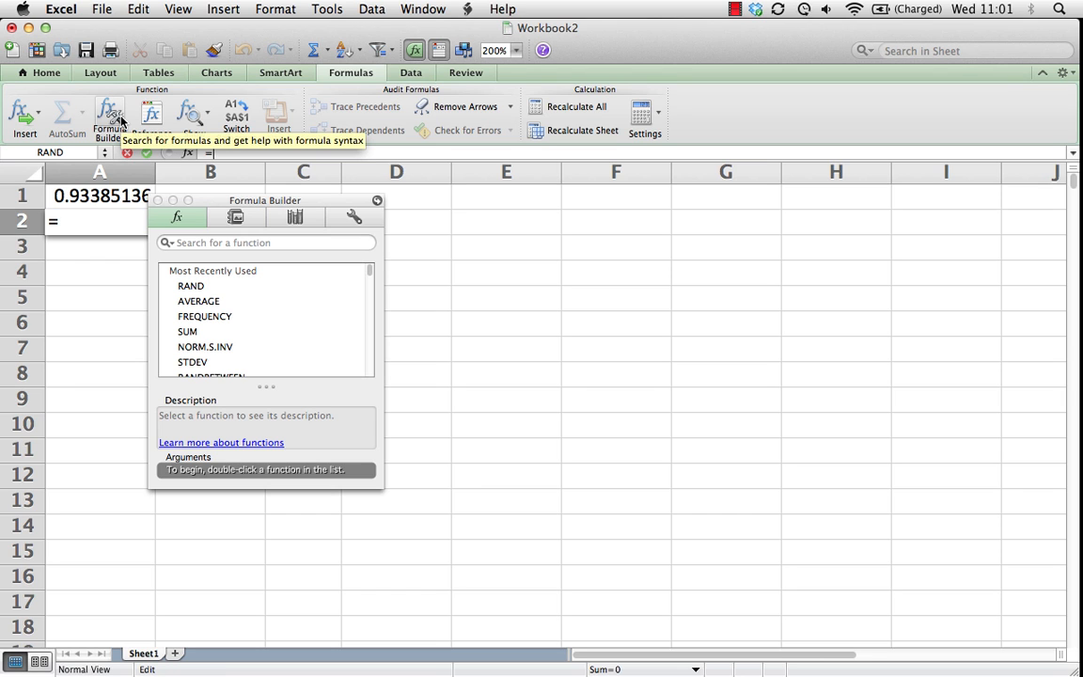
pyautogui.click(206, 242)
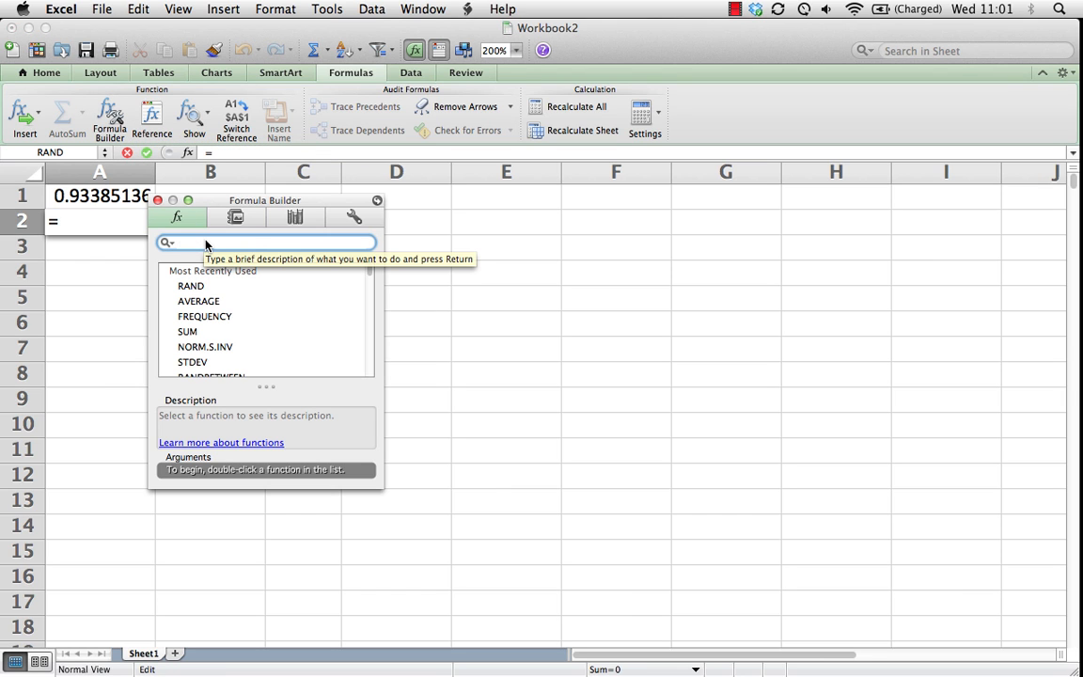
pyautogui.write('ran')
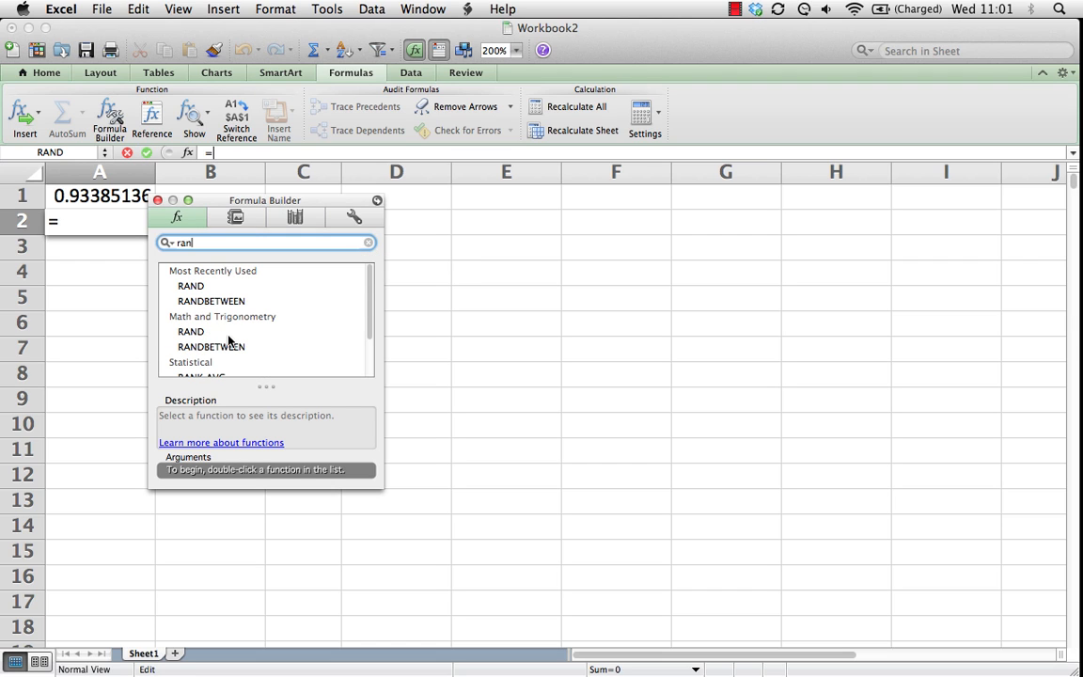
pyautogui.scroll(-4, 228, 340)
pyautogui.scroll(4, 229, 341)
pyautogui.click(195, 332)
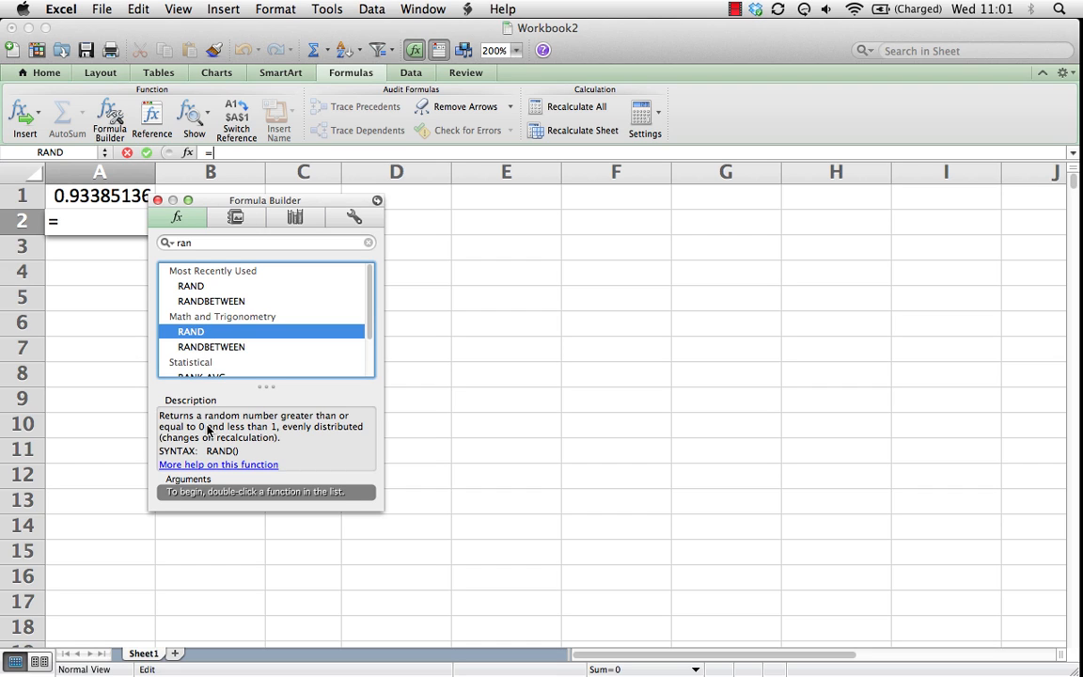
# - Insert the RAND function into cell A2, commit the formula and close the Formula Builder
pyautogui.doubleClick(201, 332)
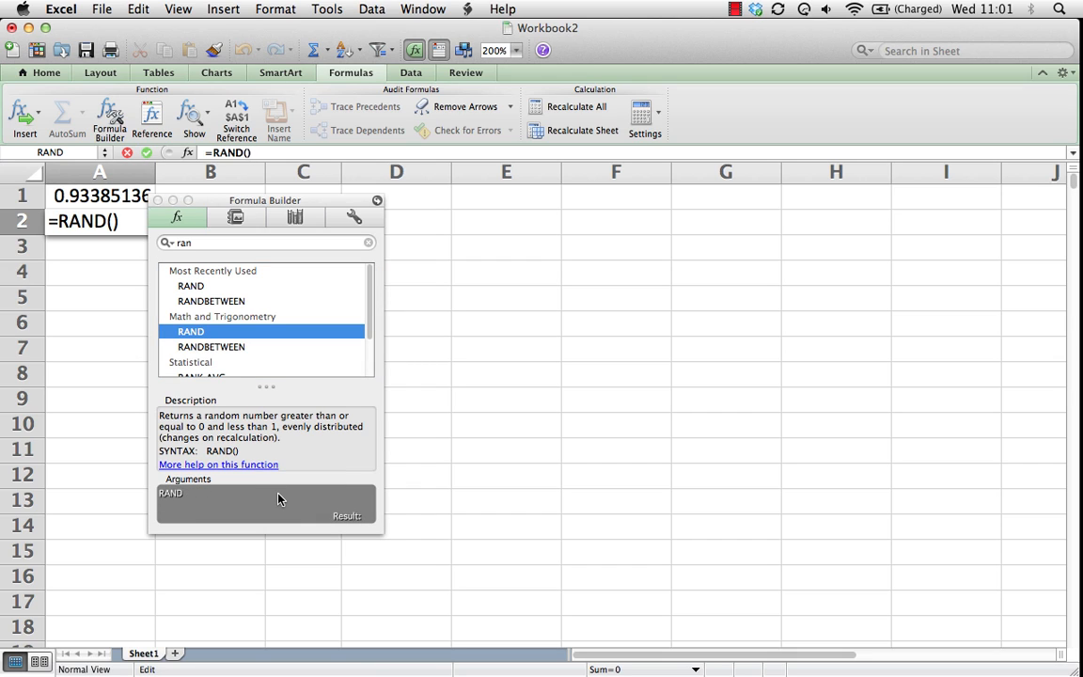
pyautogui.click(128, 225)
pyautogui.press('Return')
pyautogui.press('Return')
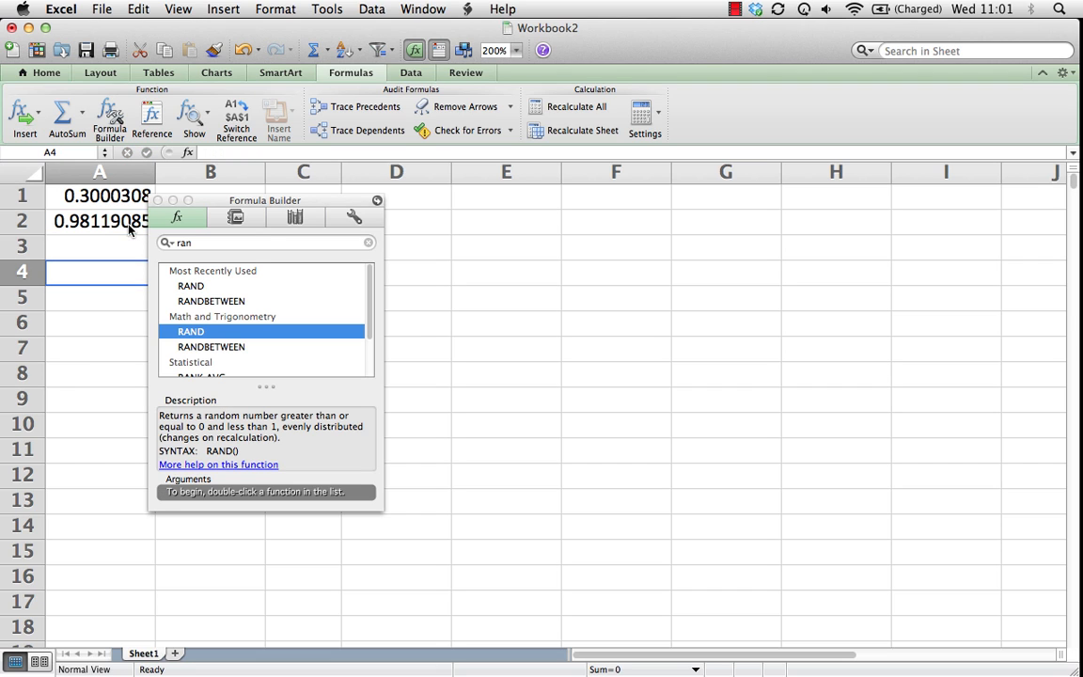
pyautogui.click(105, 221)
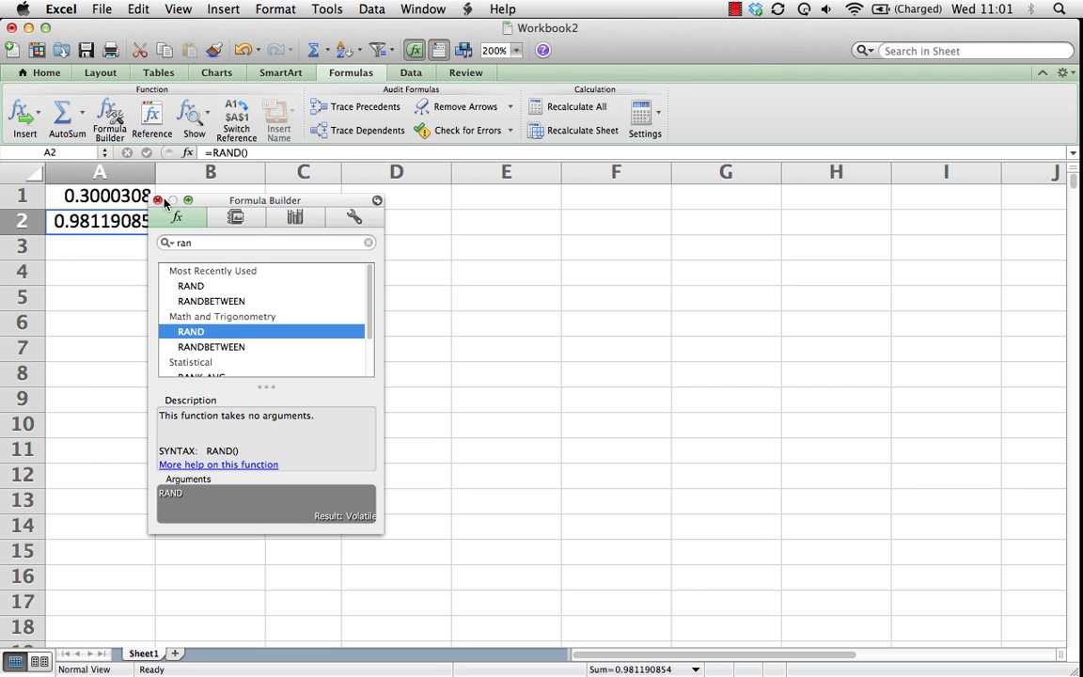
pyautogui.click(157, 201)
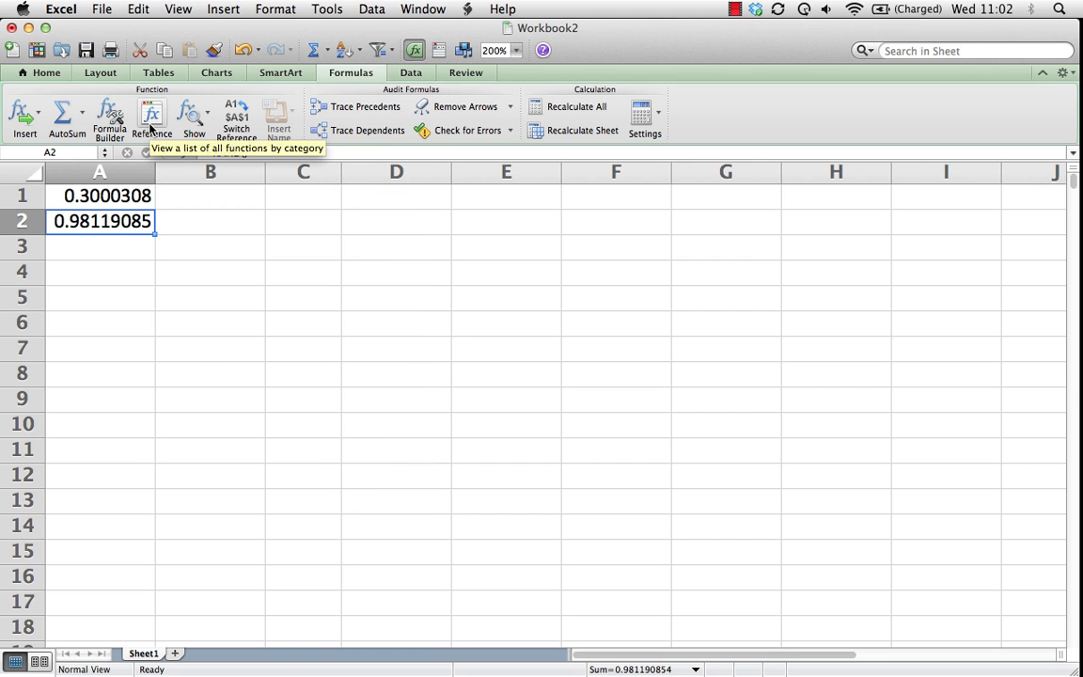
# - Read the RAND function's help page from the math and trigonometry list in the function reference, and close the help
pyautogui.click(152, 117)
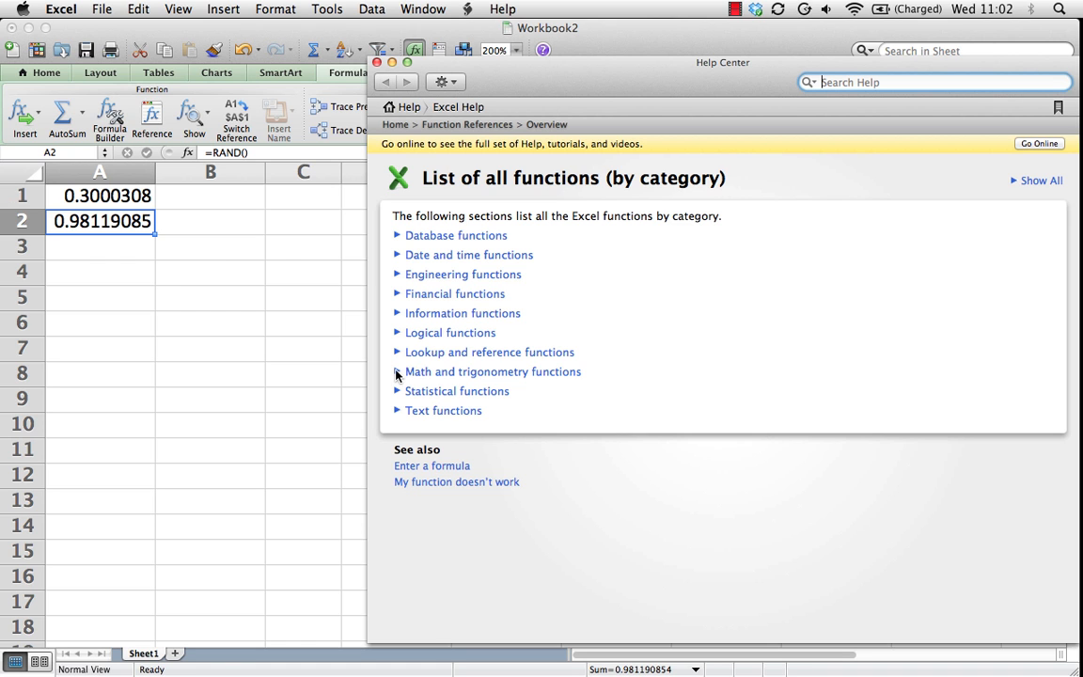
pyautogui.click(396, 373)
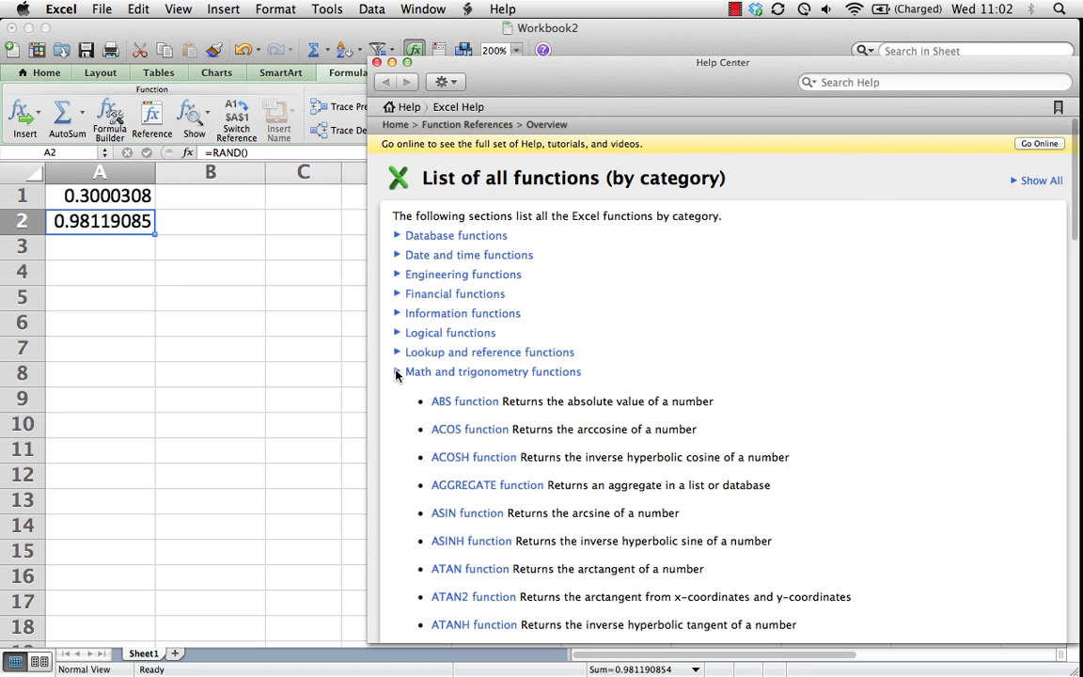
pyautogui.scroll(-15, 517, 406)
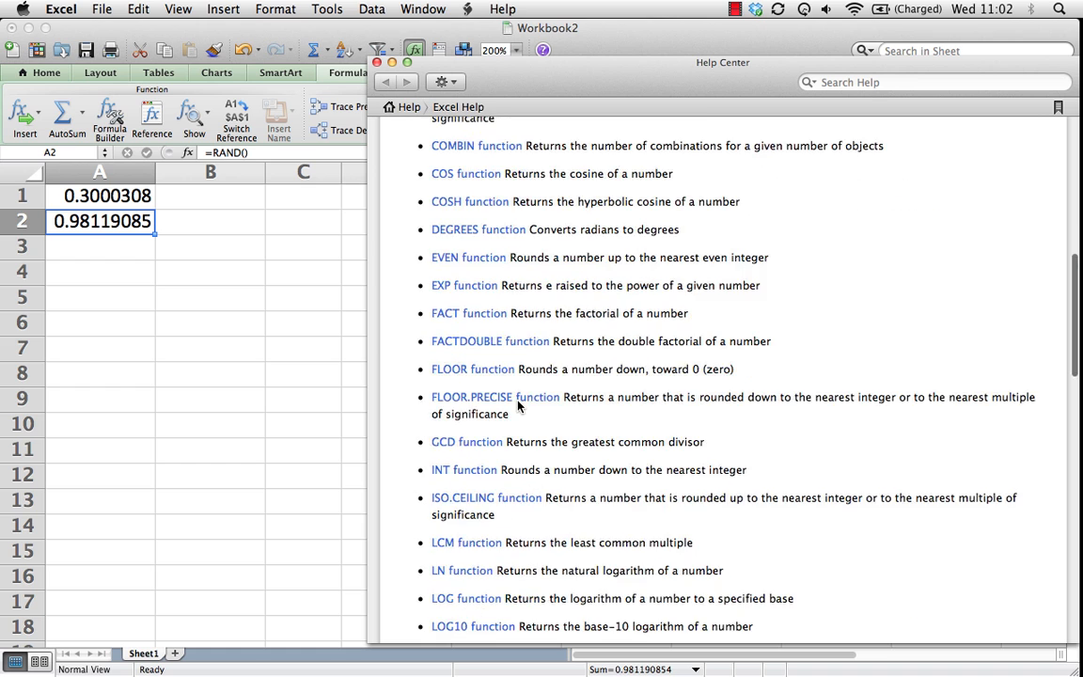
pyautogui.scroll(-10, 516, 406)
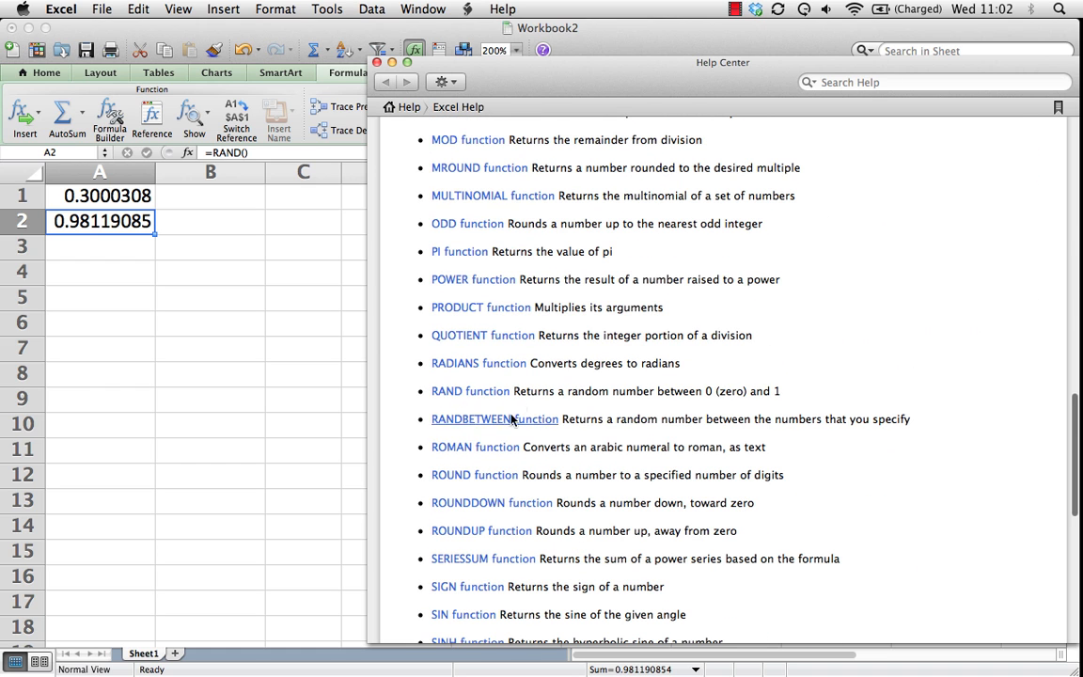
pyautogui.click(439, 393)
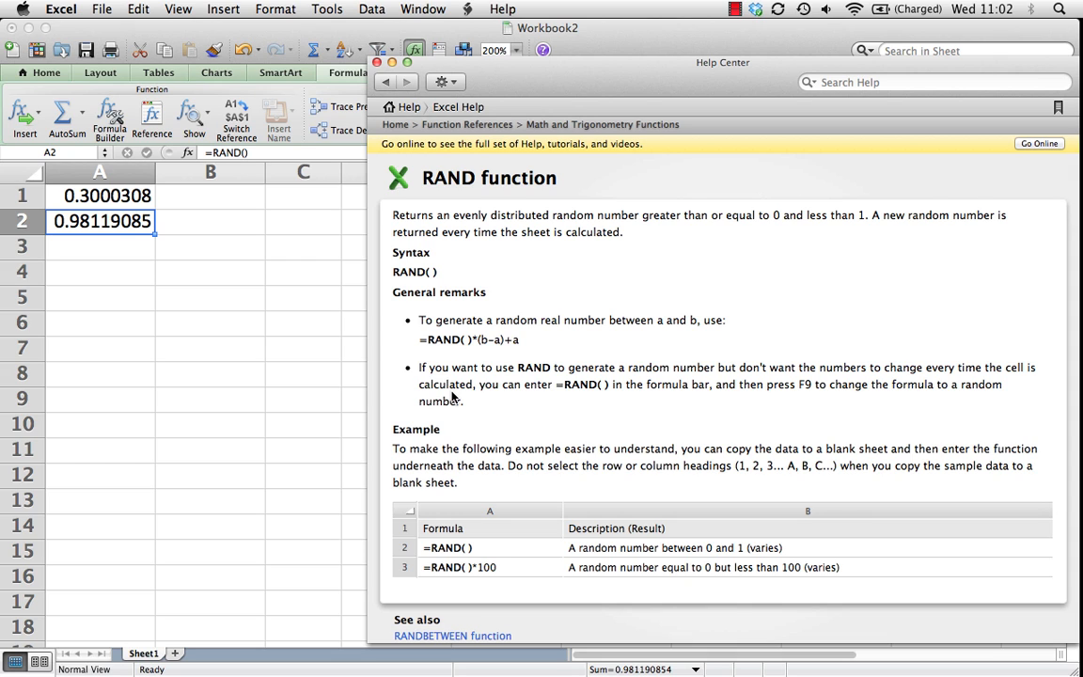
pyautogui.scroll(-2, 454, 398)
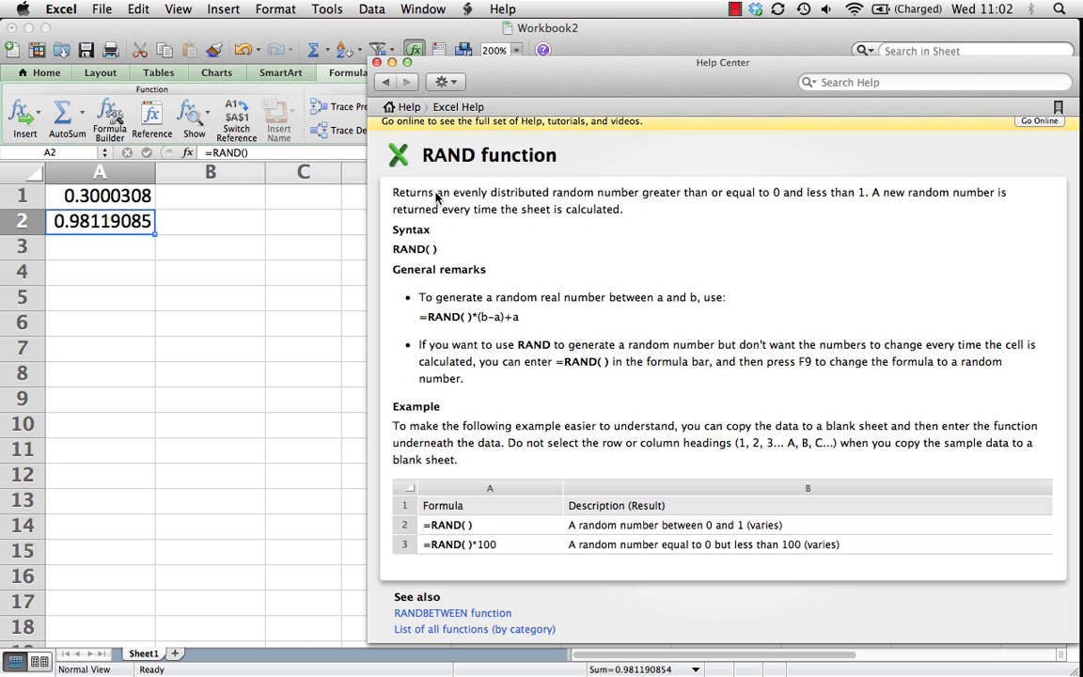
pyautogui.click(341, 59)
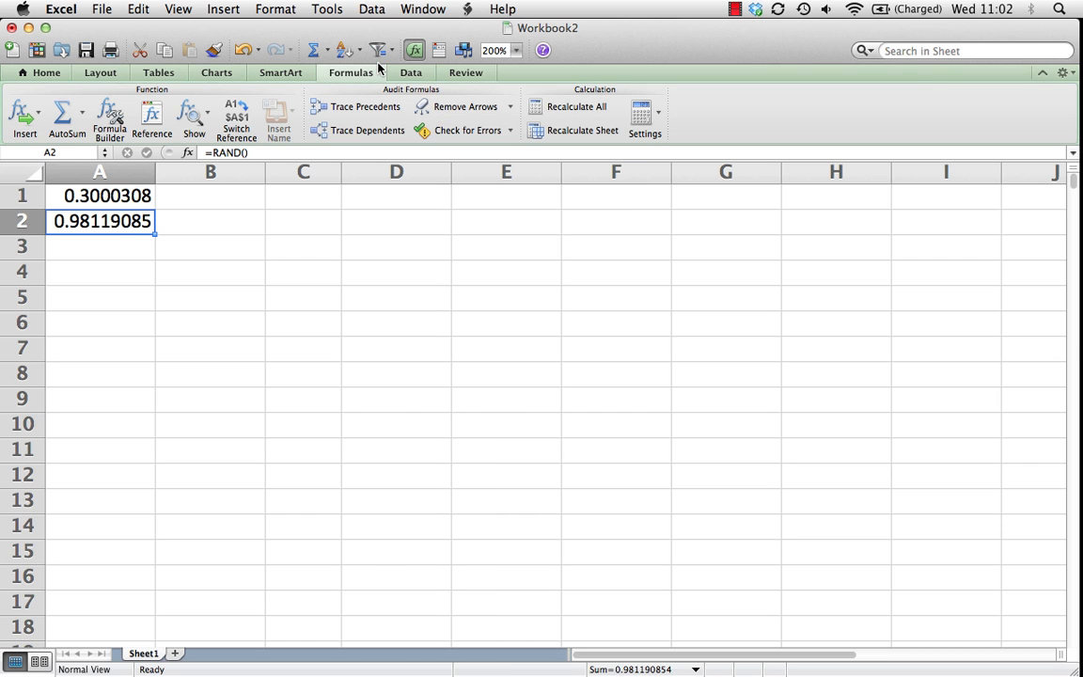
# - Switch to Safari and search Google for "random numbers excel"
pyautogui.moveTo(1081, 102)
pyautogui.click(1046, 132)
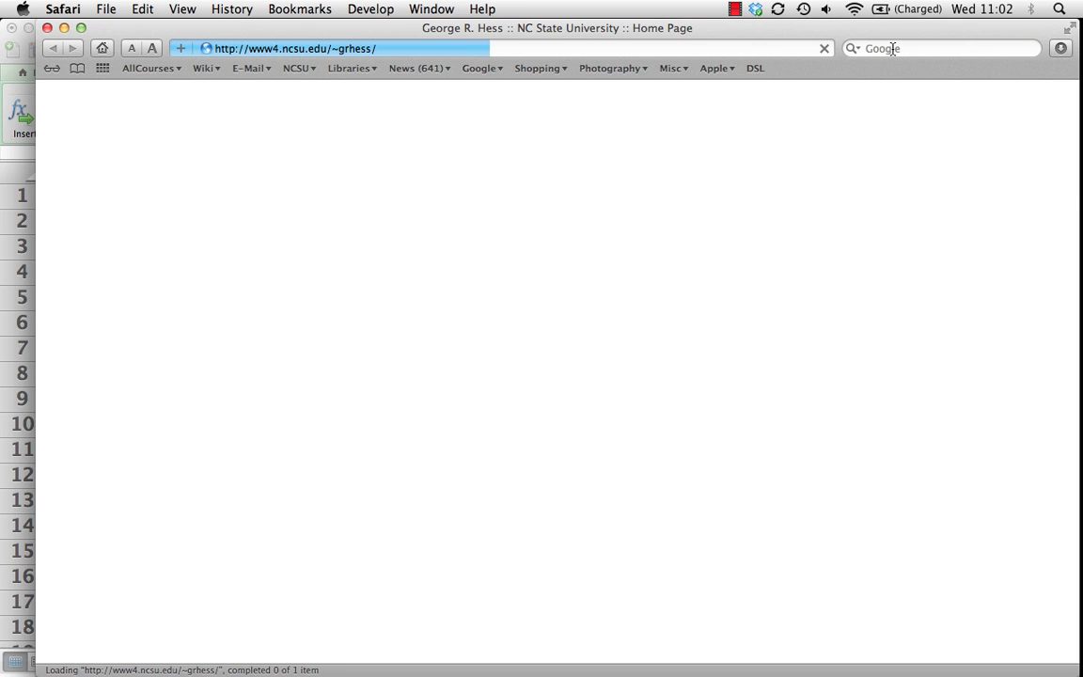
pyautogui.click(893, 49)
pyautogui.write('random num')
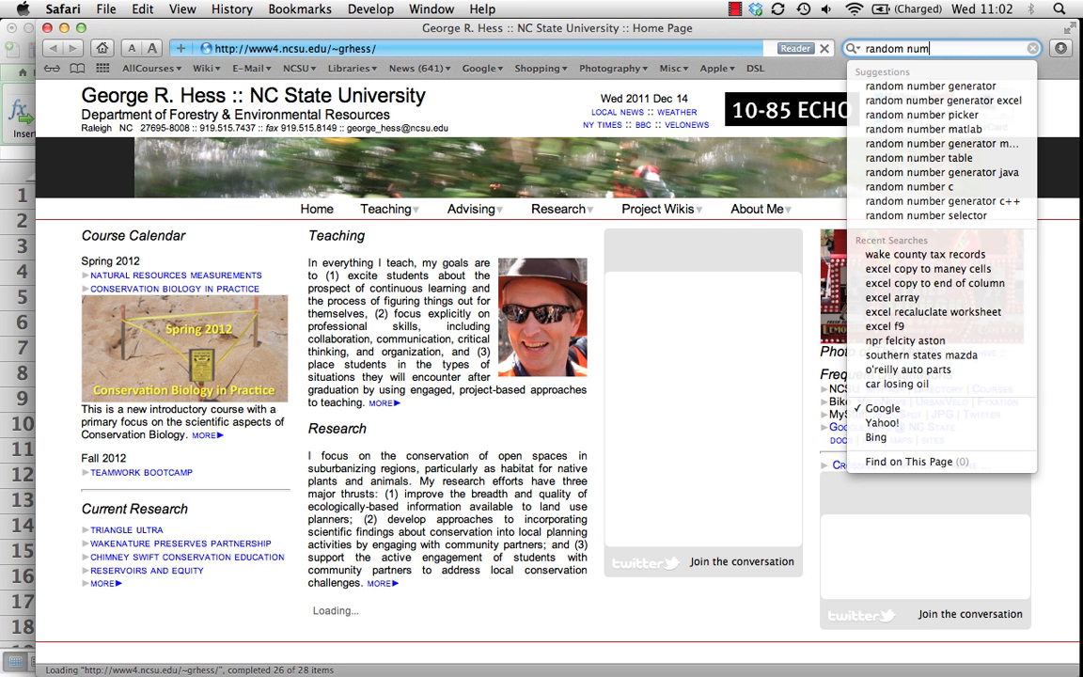
pyautogui.write('bers excel')
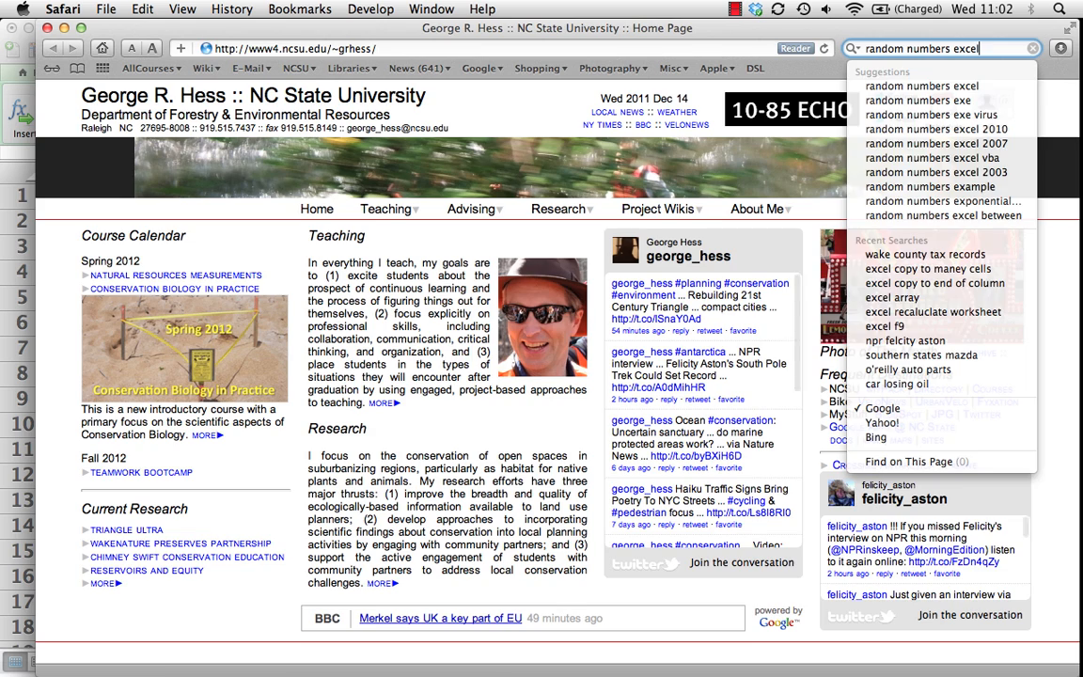
pyautogui.press('Return')
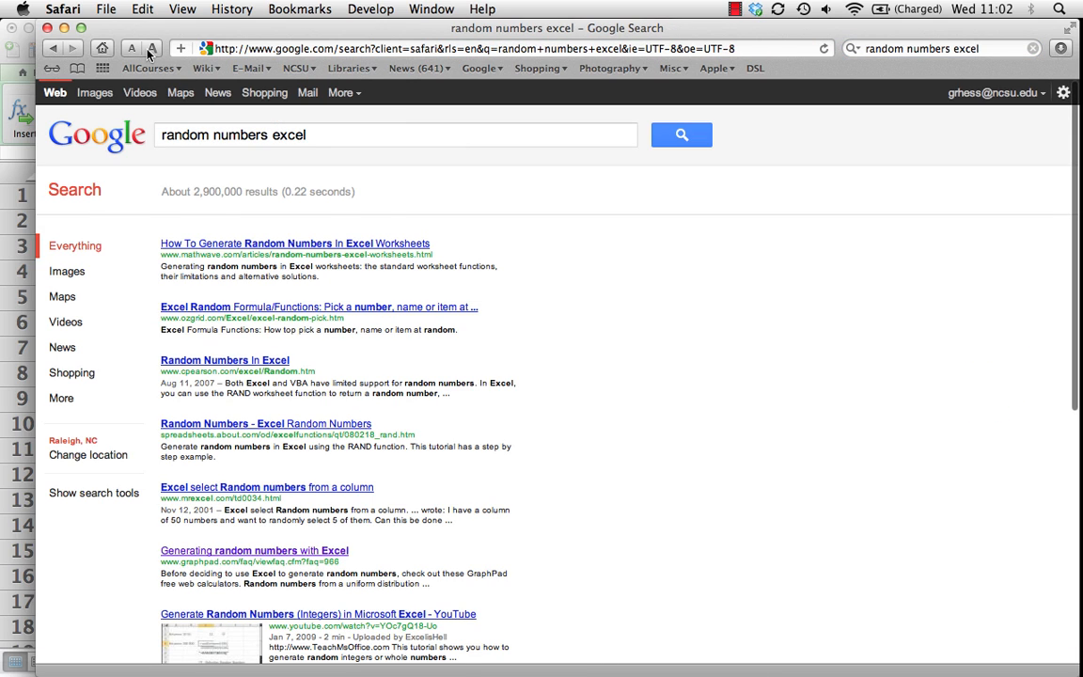
# - Enlarge the page text to look through the search results, reduce it again and close the browser window
pyautogui.click(151, 48)
pyautogui.click(151, 48)
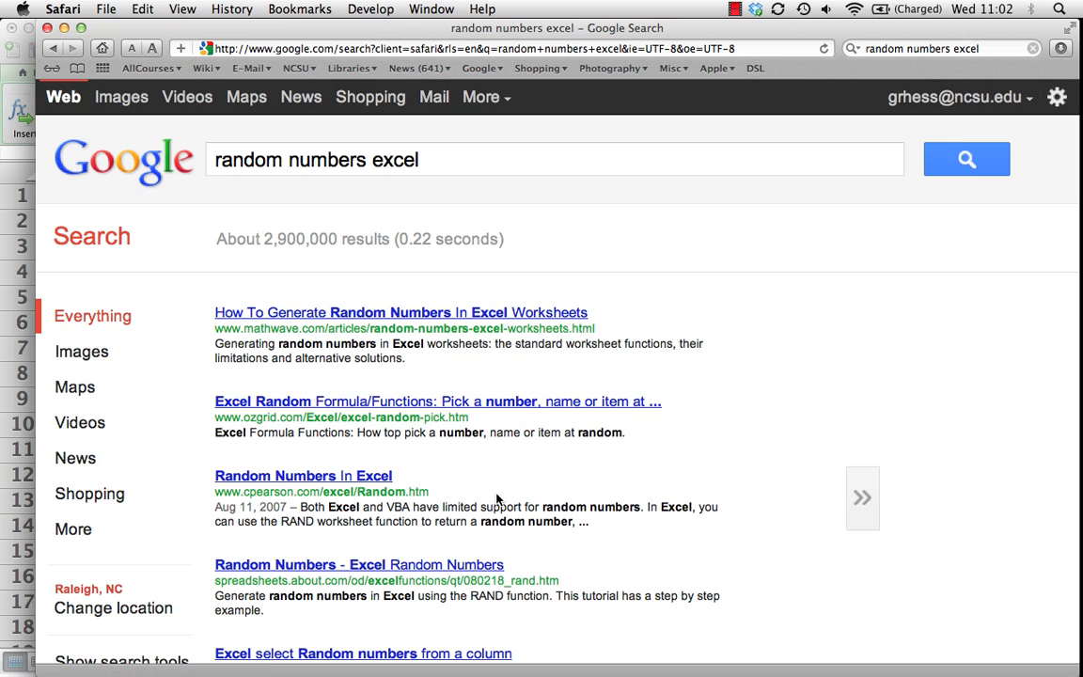
pyautogui.scroll(-5, 496, 501)
pyautogui.scroll(5, 496, 501)
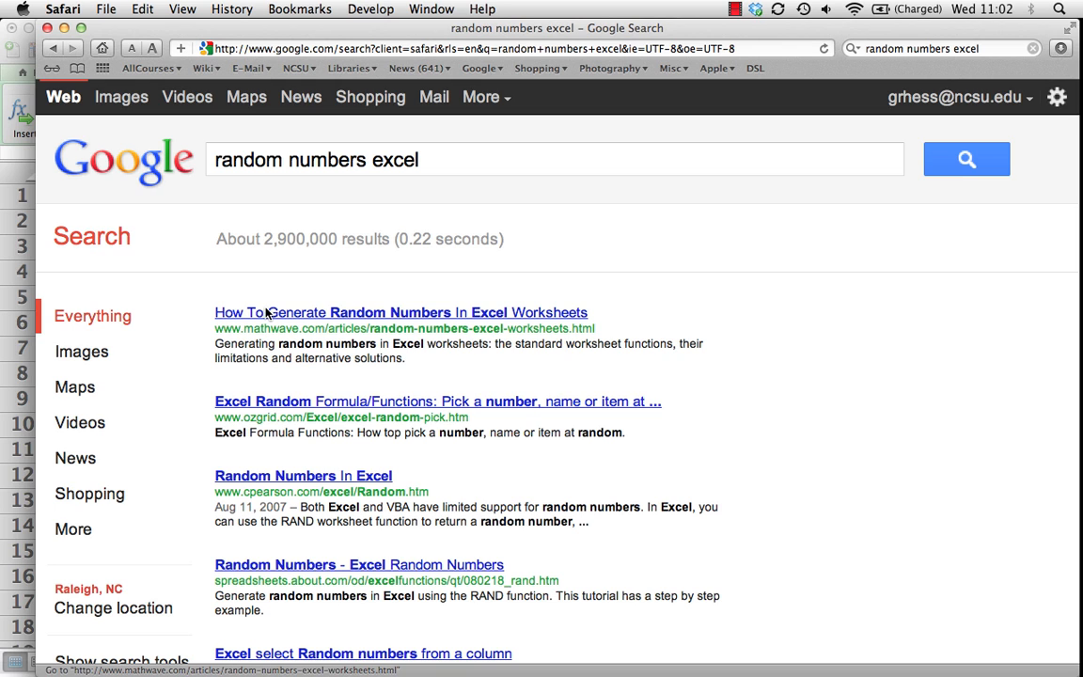
pyautogui.click(132, 48)
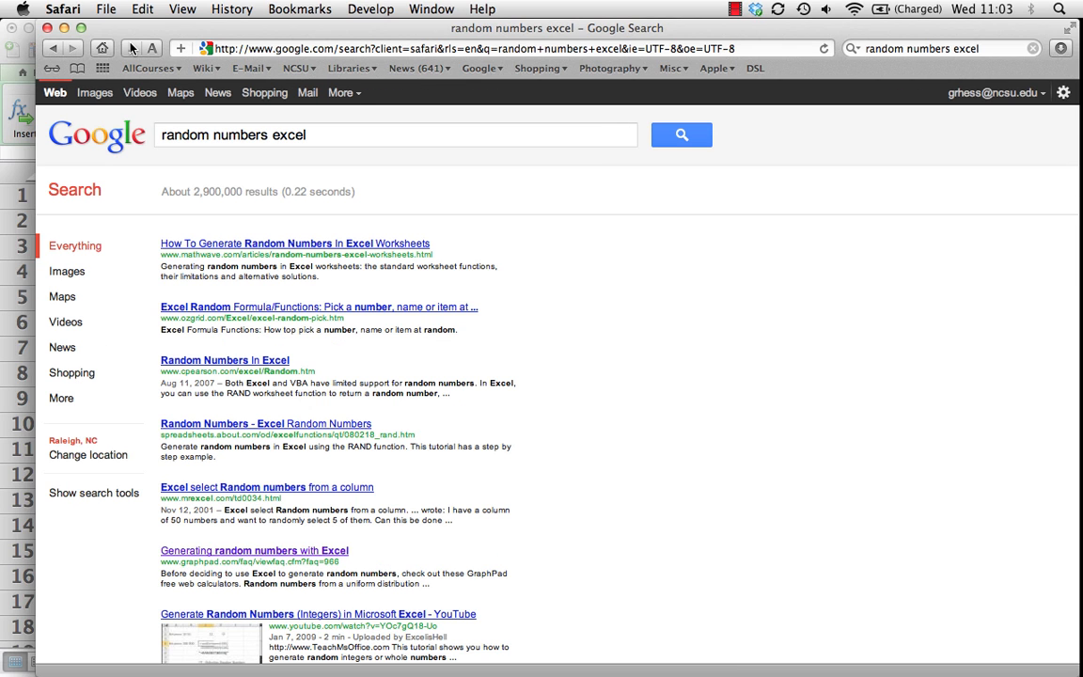
pyautogui.click(48, 28)
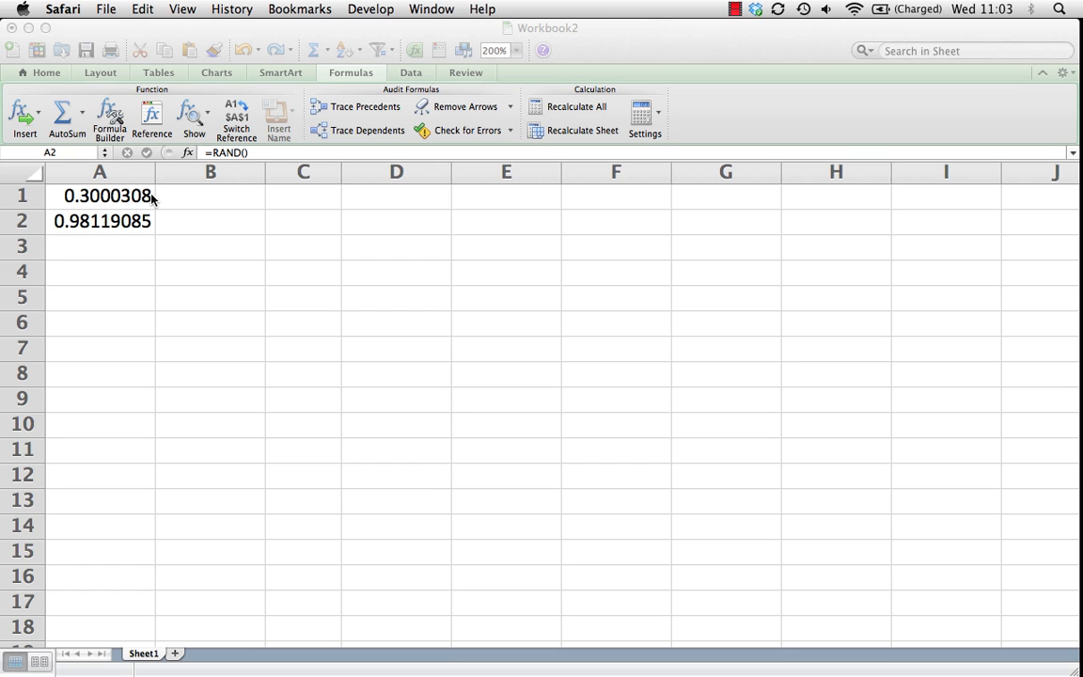
# - Return to the Excel workbook and recalculate it a few times to refresh the random numbers in A1 and A2
pyautogui.click(567, 110)
pyautogui.click(567, 111)
pyautogui.click(565, 113)
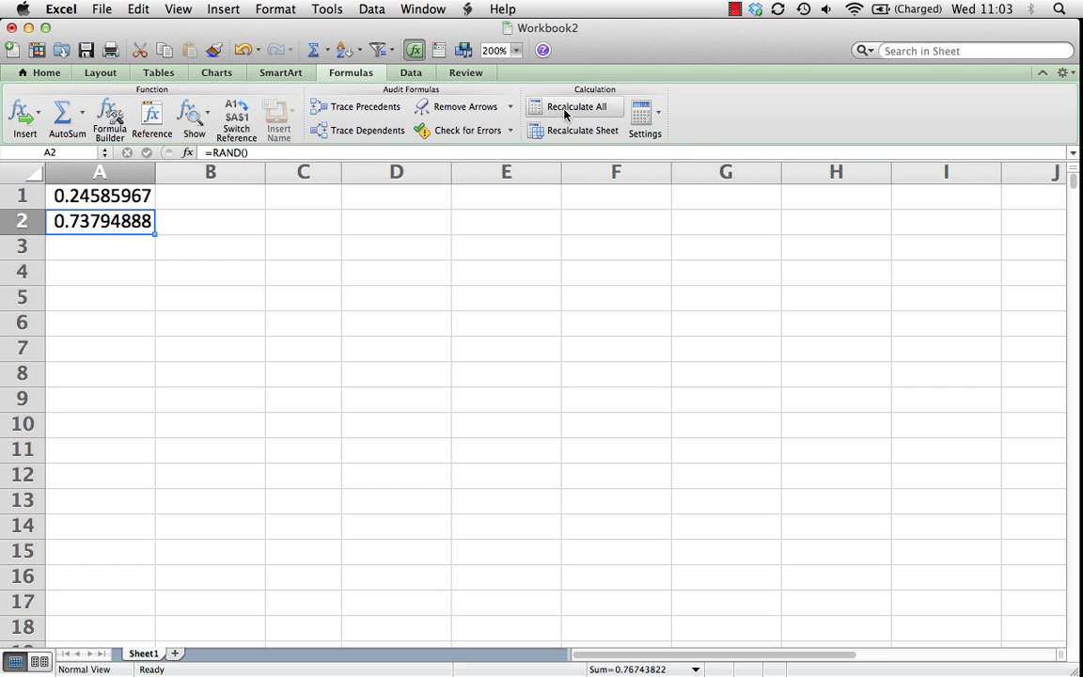
# - Recalculate the whole workbook repeatedly to draw new random values in the two RAND cells
pyautogui.click(564, 113)
pyautogui.click(564, 111)
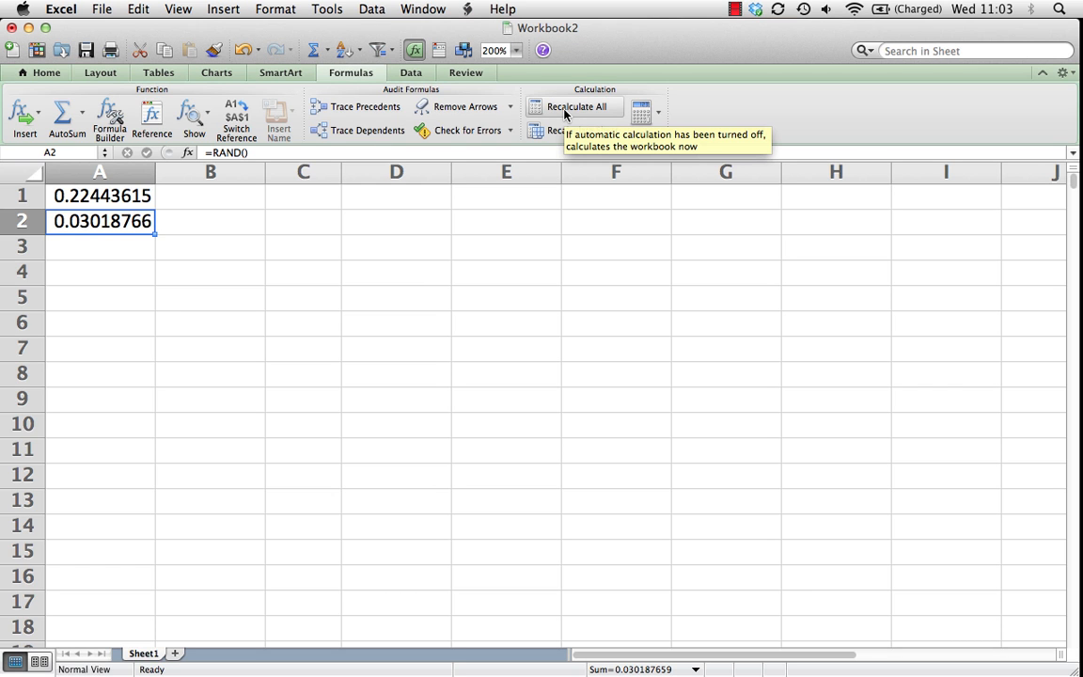
pyautogui.click(564, 111)
pyautogui.click(564, 111)
pyautogui.click(564, 111)
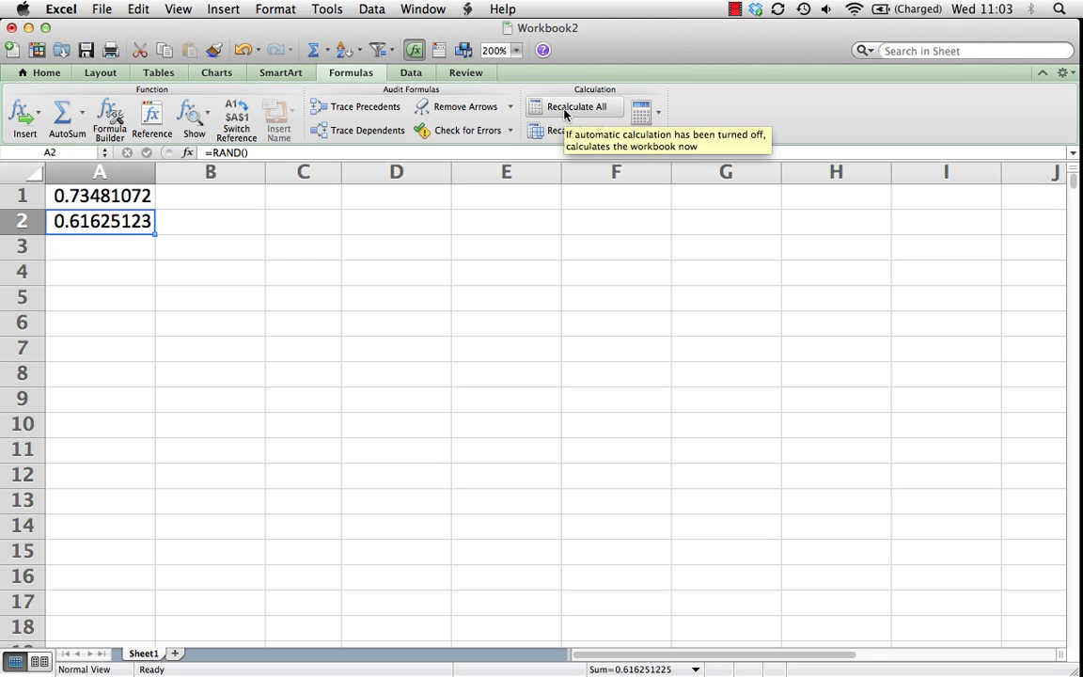
pyautogui.click(565, 111)
pyautogui.click(565, 111)
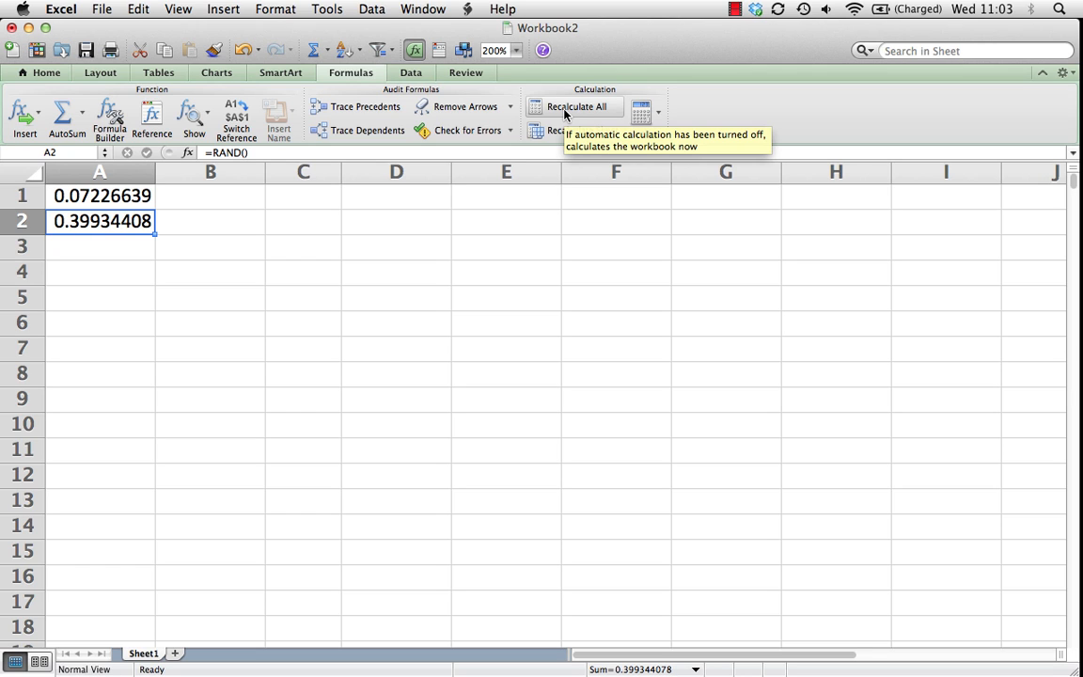
pyautogui.click(564, 111)
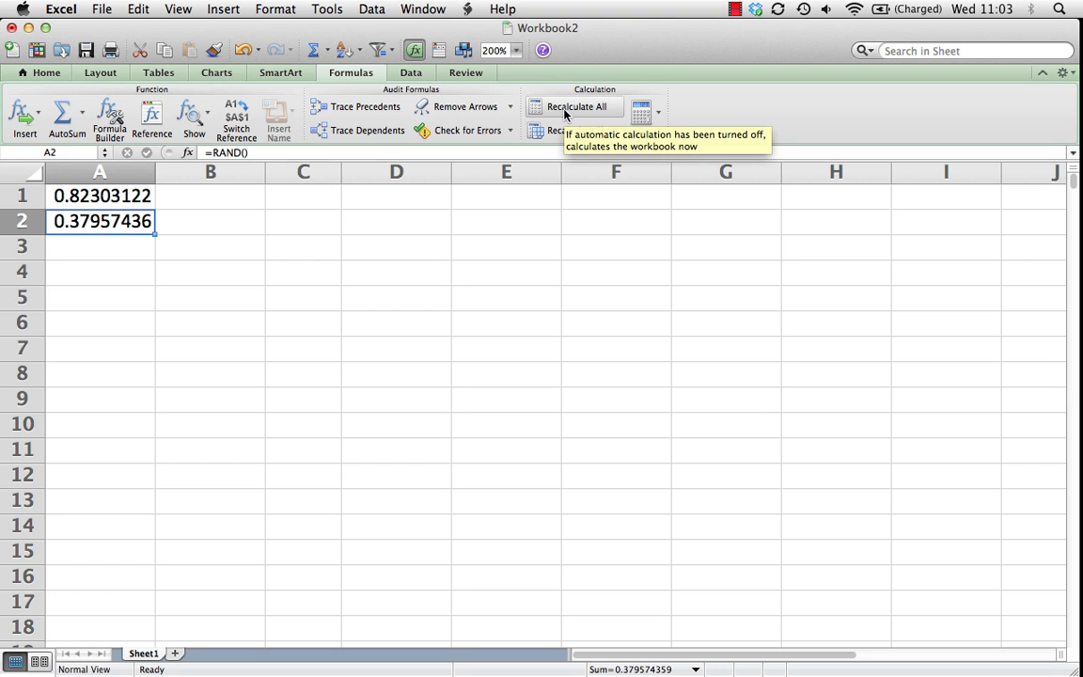
# - Fill the range A1:A680 with the formula =RAND() in a single entry
pyautogui.click(138, 195)
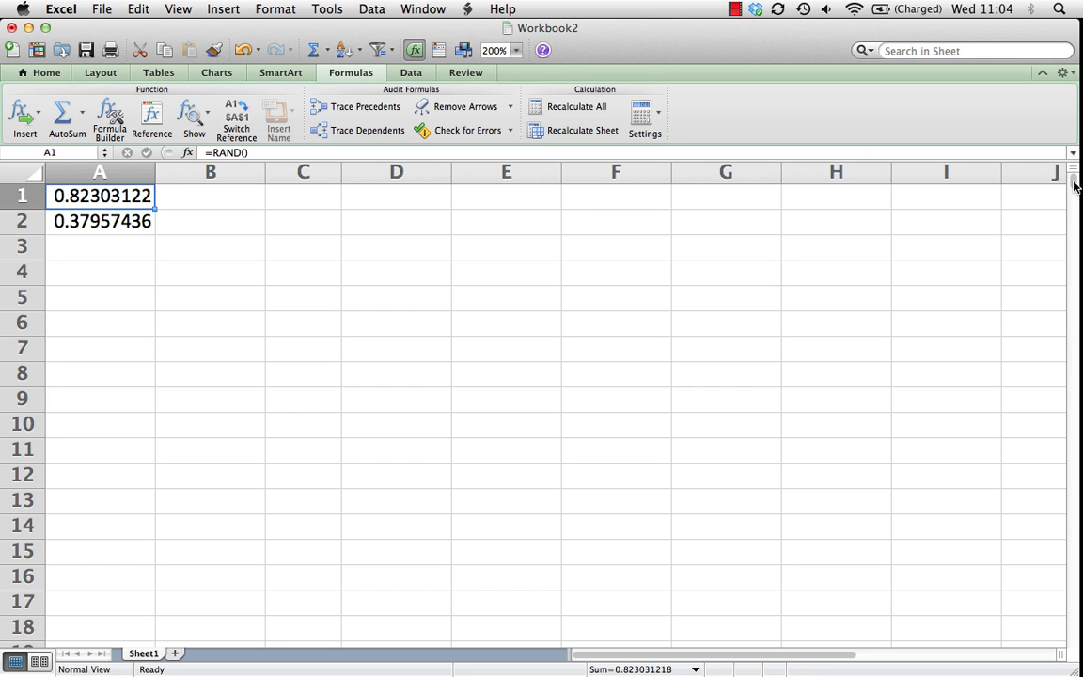
pyautogui.moveTo(1074, 185); pyautogui.dragTo(1077, 670)
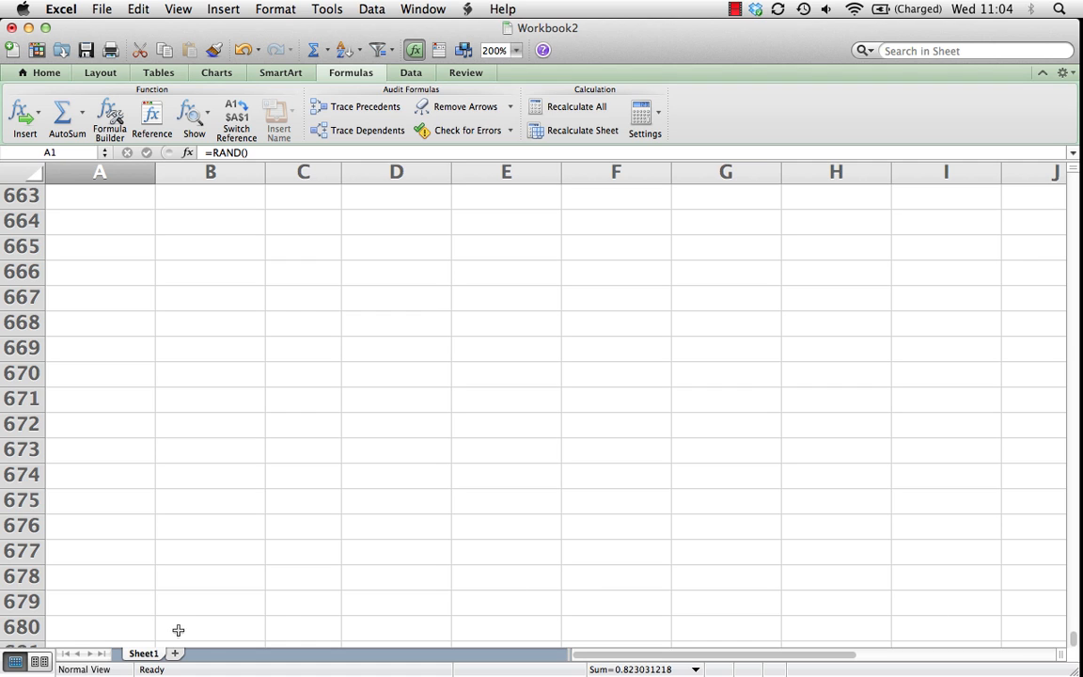
pyautogui.keyDown('shift'); pyautogui.click(119, 630); pyautogui.keyUp('shift')
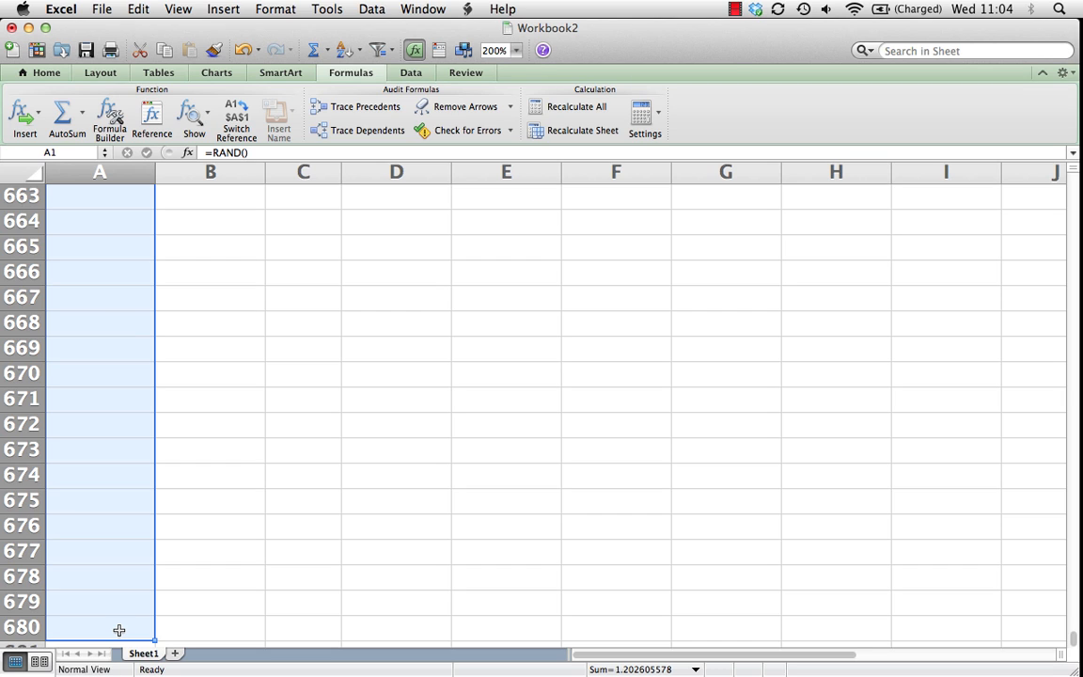
pyautogui.write('=')
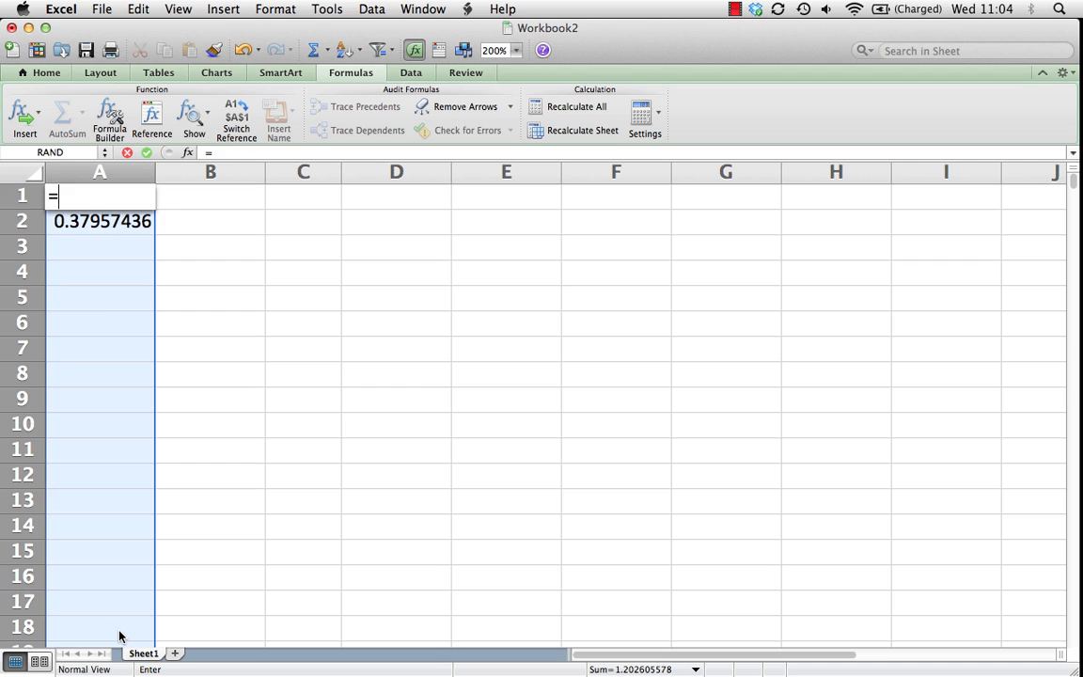
pyautogui.write('rand()')
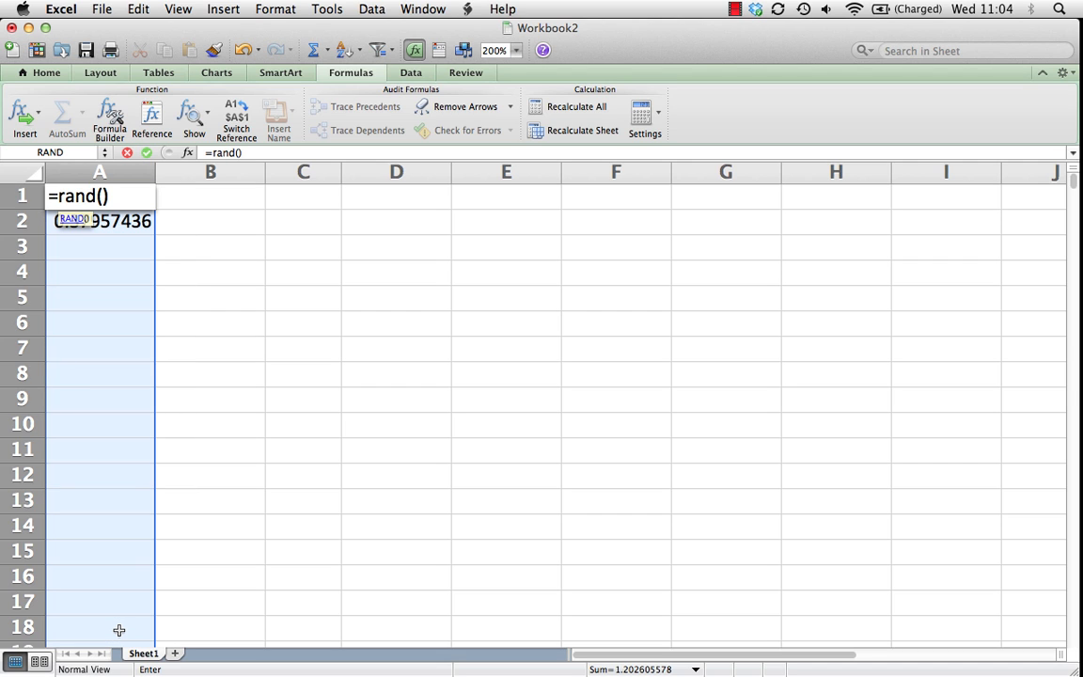
pyautogui.press('ctrl')
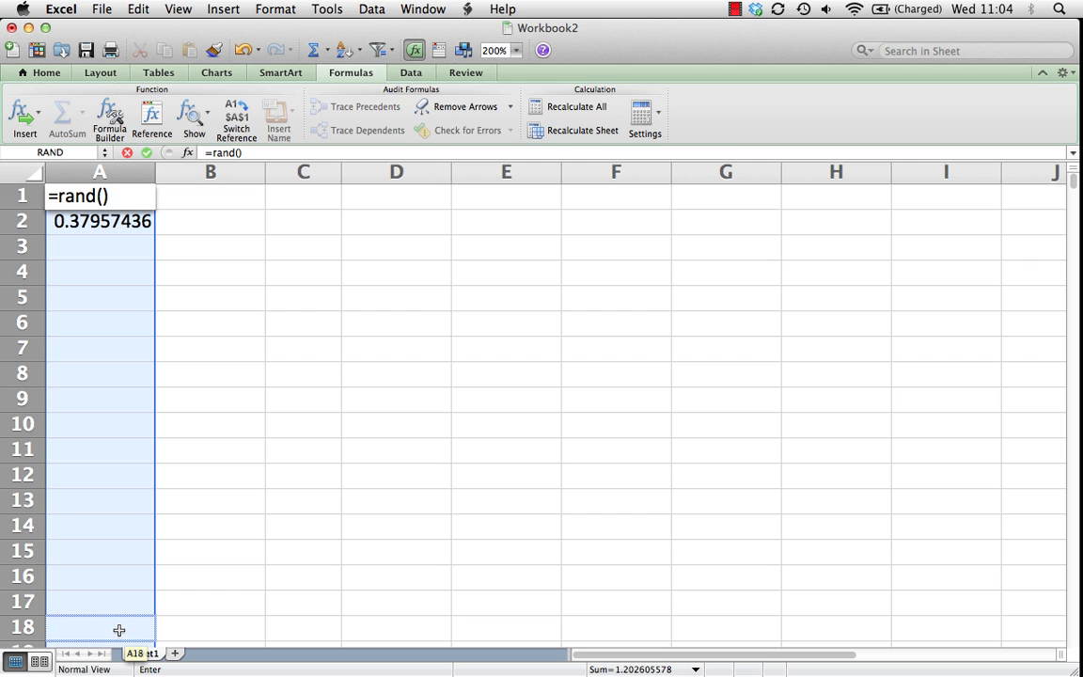
pyautogui.hotkey('ctrl', 'Return')
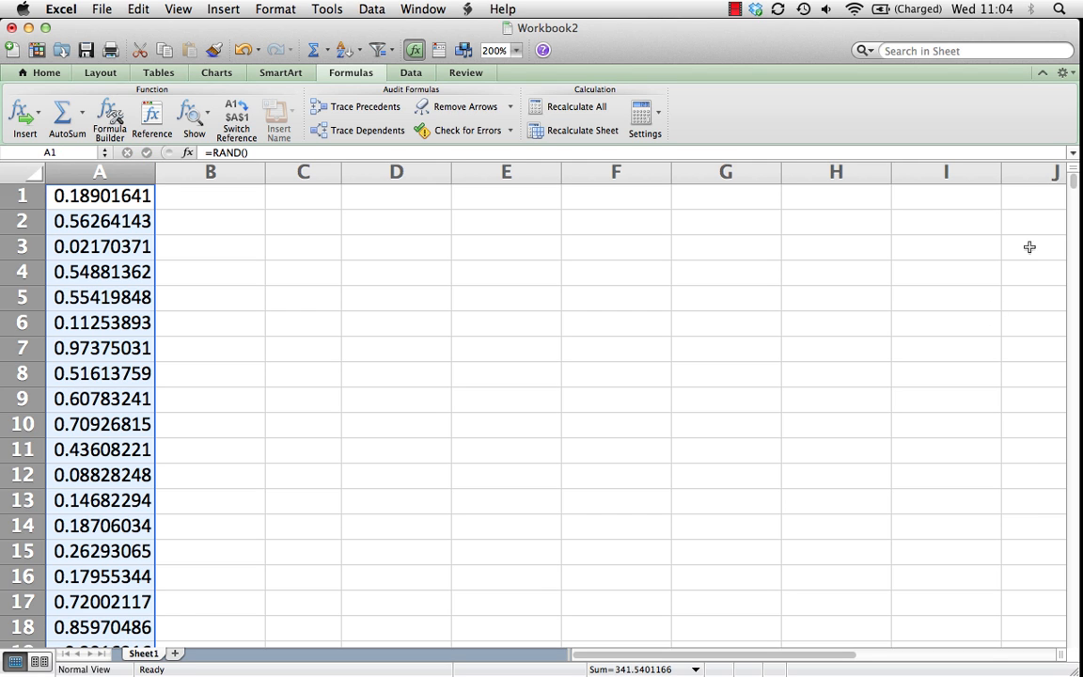
# - Enter a formula in C9 that averages the random numbers in A1 to A680
pyautogui.moveTo(1073, 179)
pyautogui.mouseDown()
pyautogui.moveTo(1070, 658)
pyautogui.moveTo(1063, 624)
pyautogui.moveTo(1061, 636)
pyautogui.moveTo(1067, 131)
pyautogui.moveTo(1065, 177)
pyautogui.mouseUp()
pyautogui.click(309, 407)
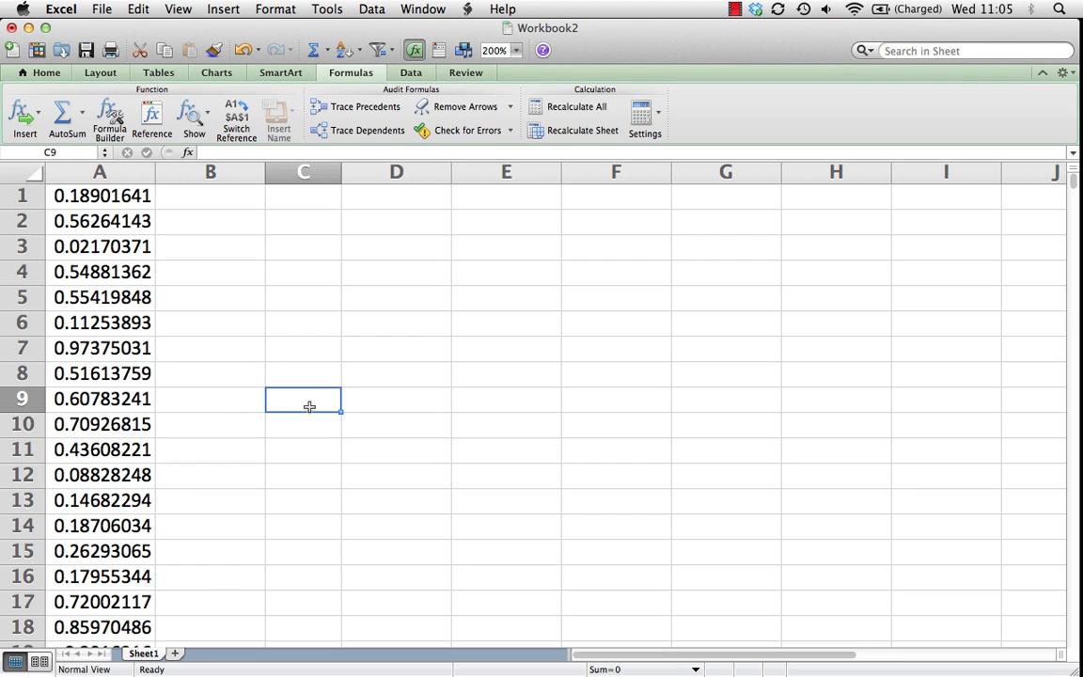
pyautogui.write('=a')
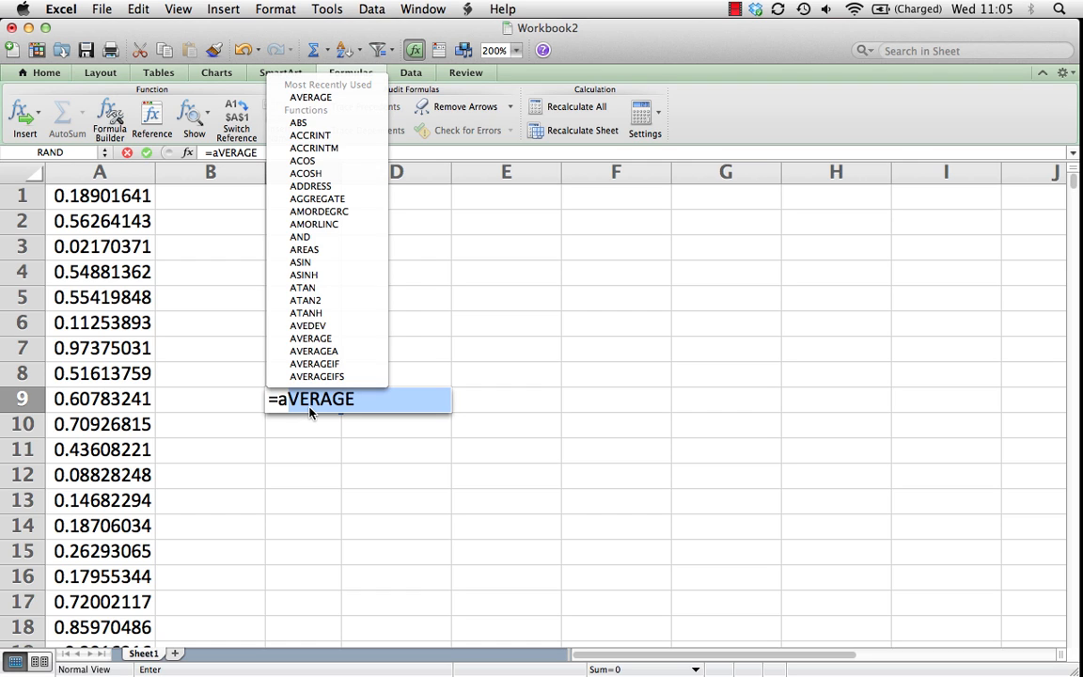
pyautogui.write('verage(')
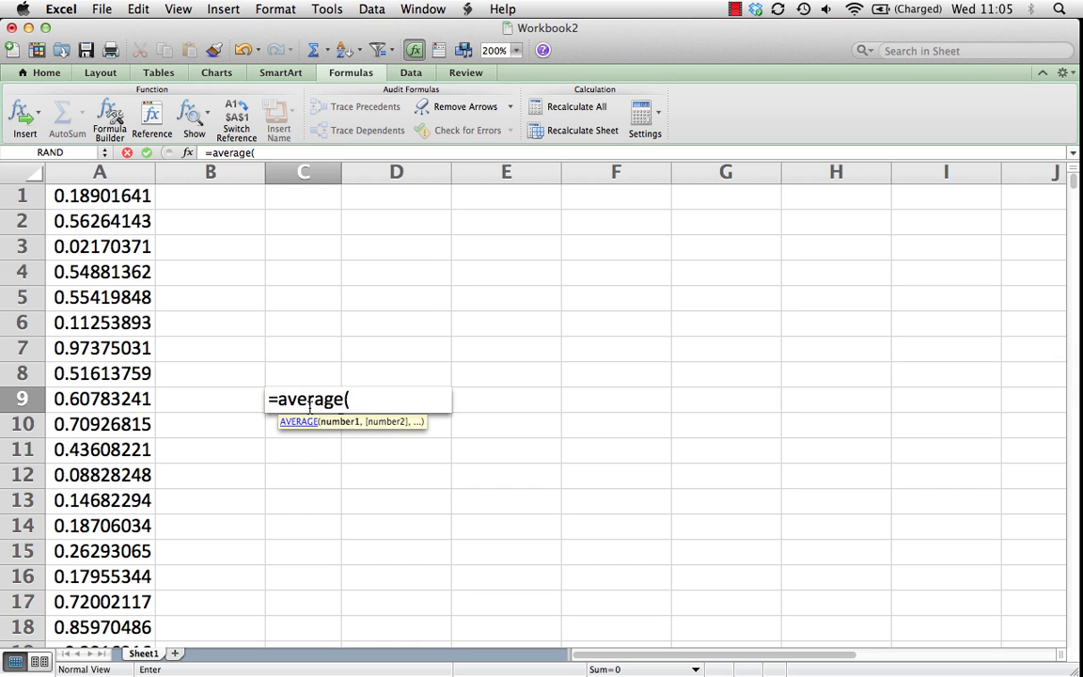
pyautogui.write('a1..a680)')
pyautogui.press('Return')
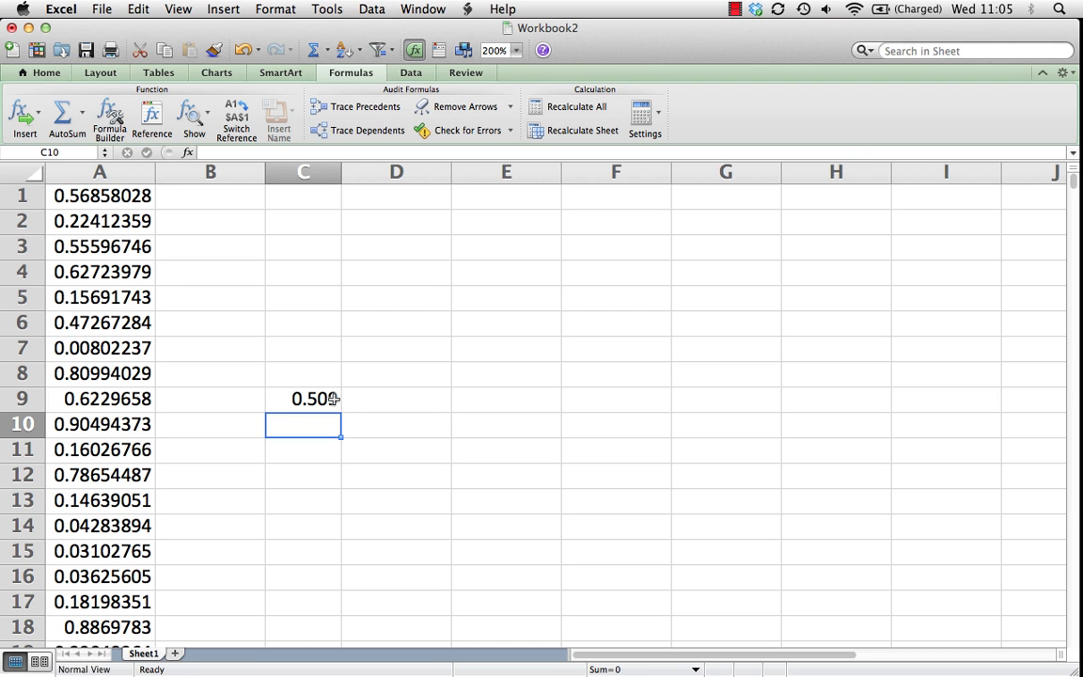
# - Select the average in C9 and recalculate the workbook repeatedly to see how the average varies
pyautogui.click(332, 397)
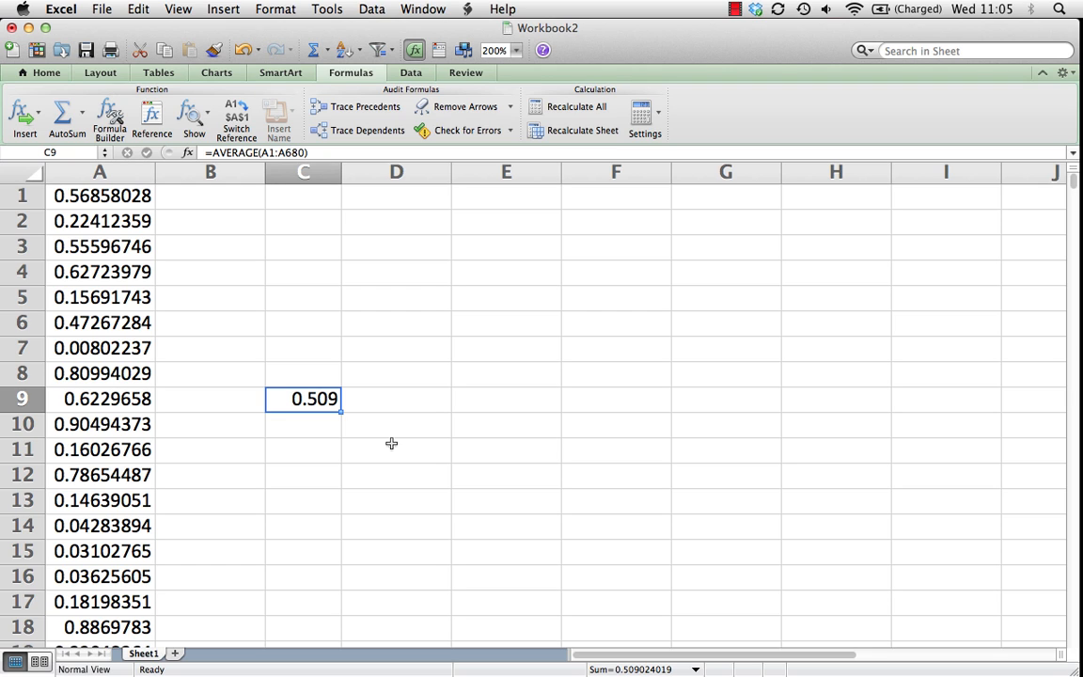
pyautogui.click(581, 106)
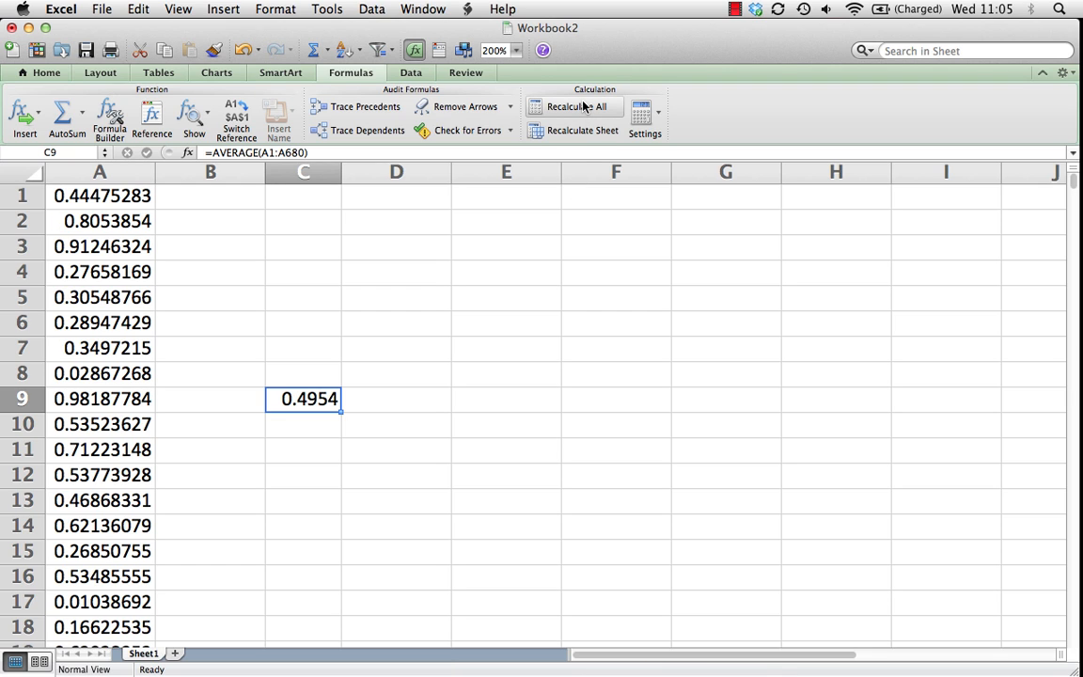
pyautogui.click(583, 106)
pyautogui.click(583, 106)
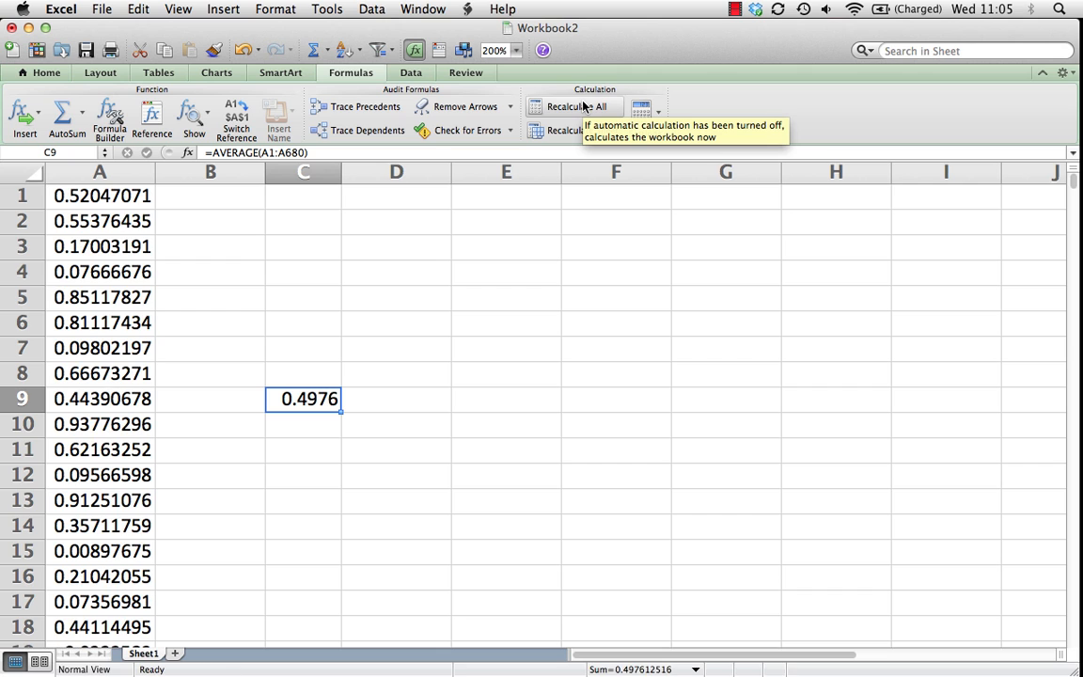
pyautogui.click(583, 106)
pyautogui.click(583, 106)
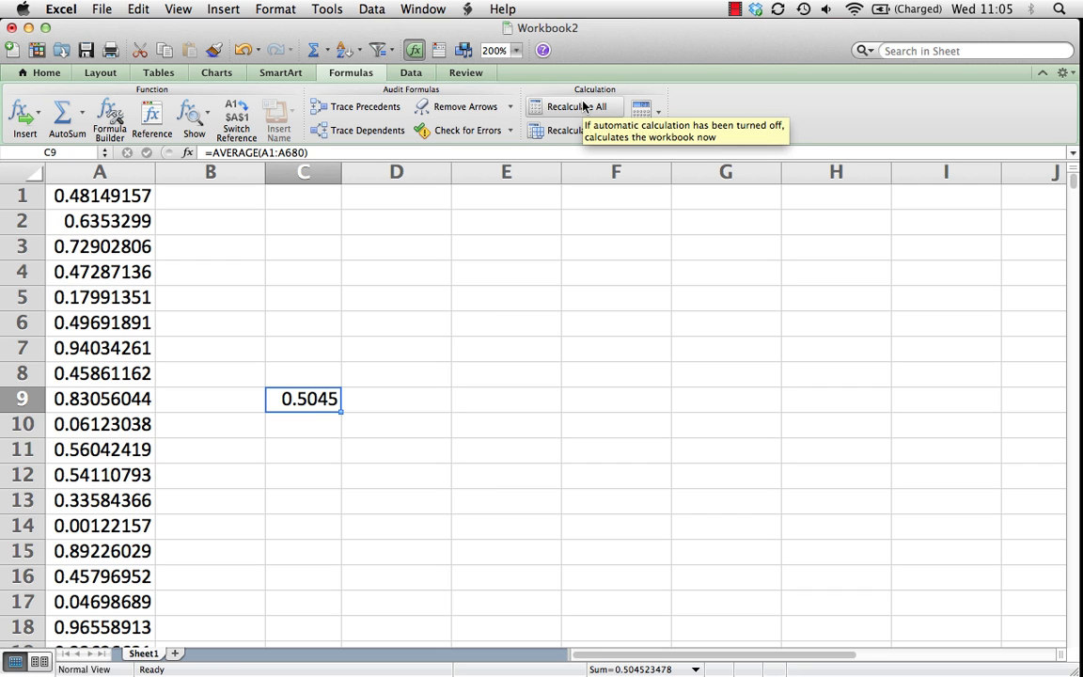
pyautogui.click(583, 106)
pyautogui.click(583, 106)
pyautogui.click(583, 106)
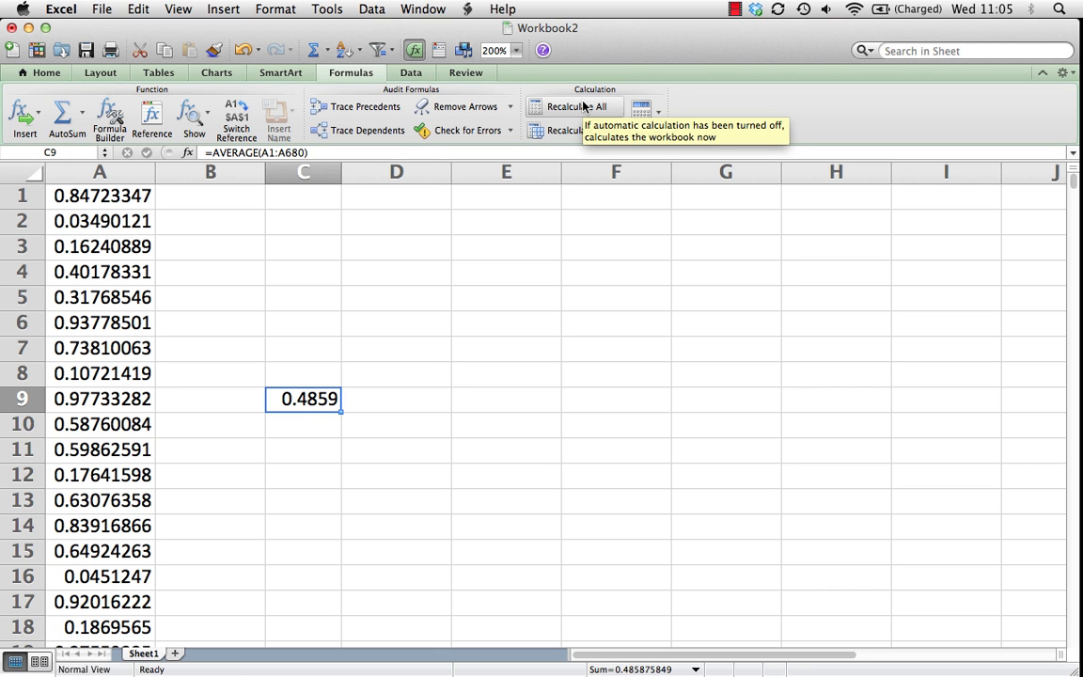
pyautogui.click(583, 106)
pyautogui.click(583, 106)
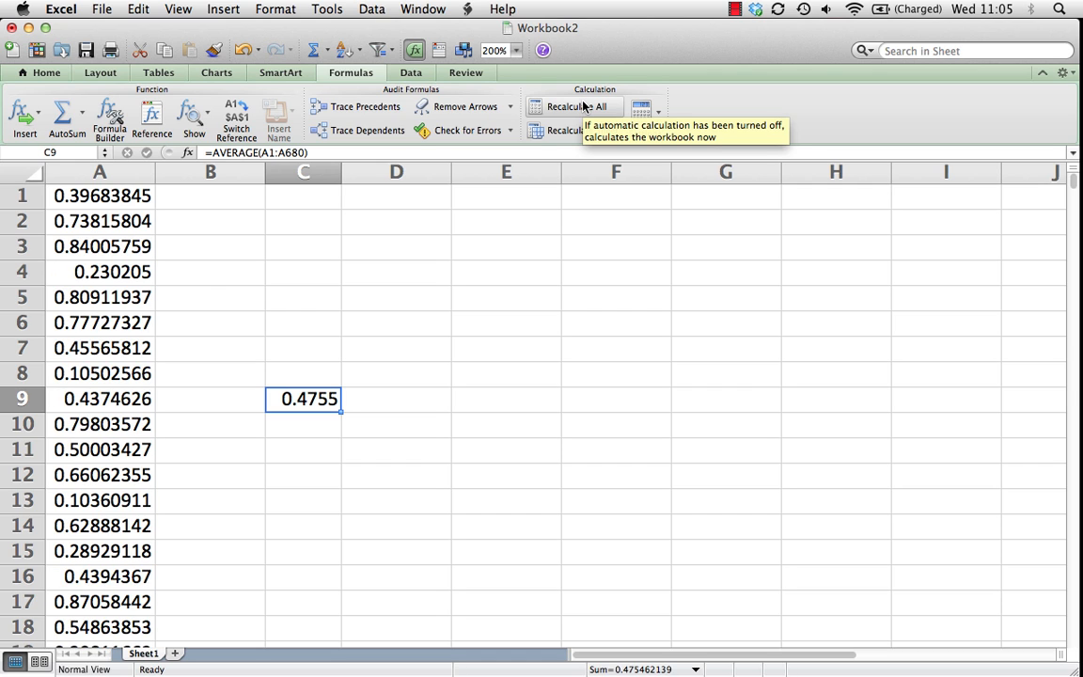
pyautogui.click(583, 106)
pyautogui.click(583, 106)
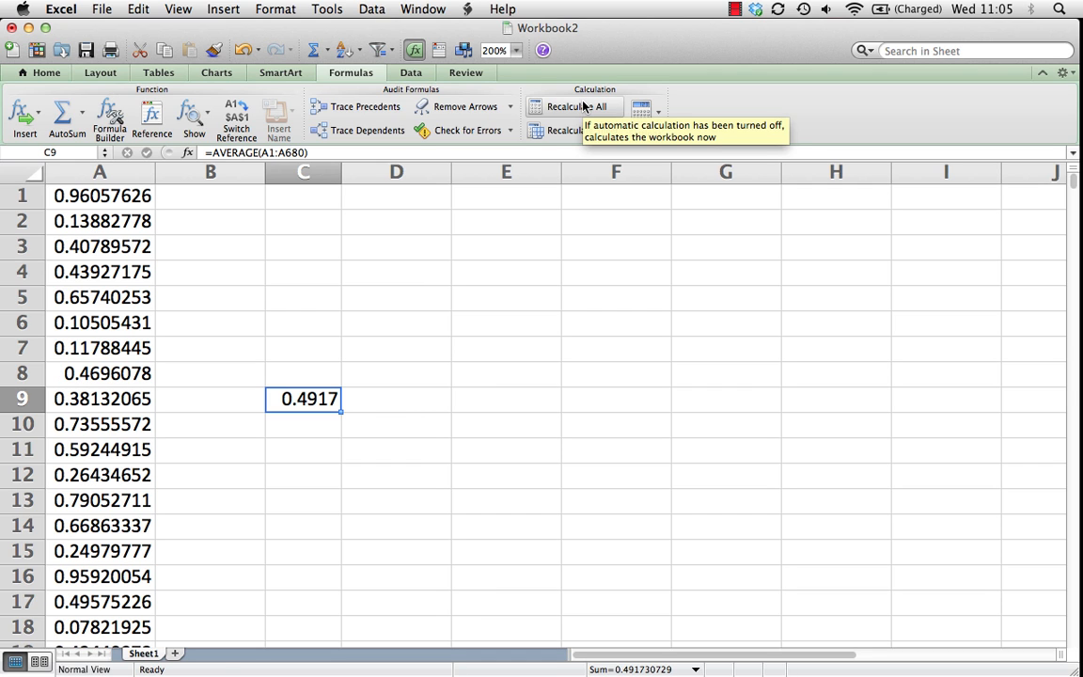
pyautogui.click(583, 106)
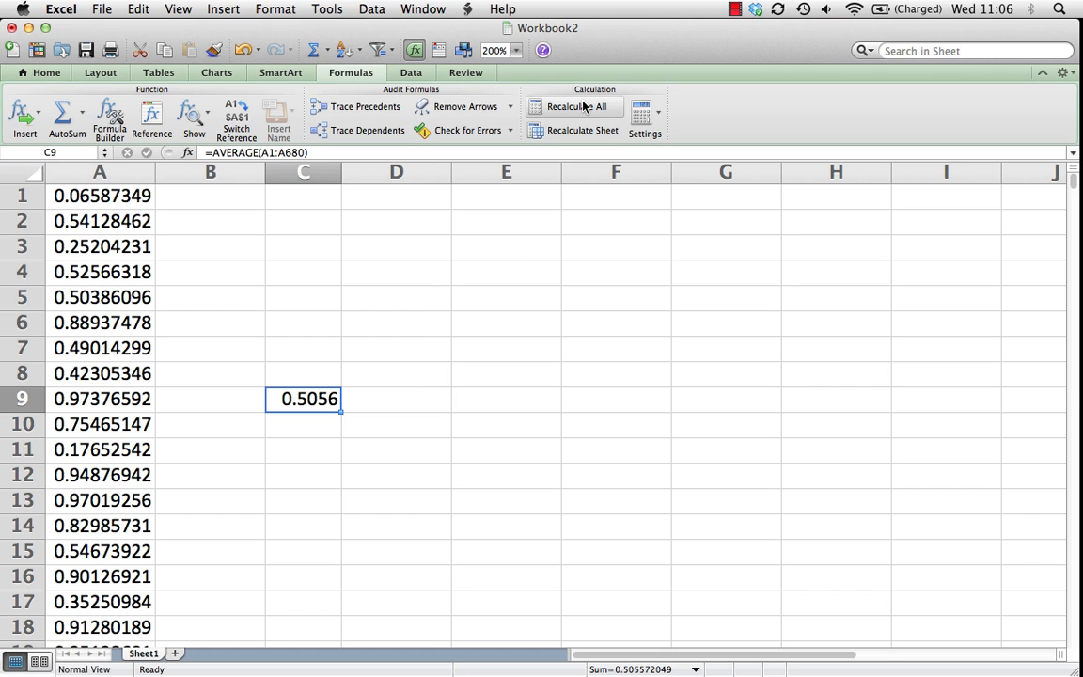
# - Enter 0 in E1 and 0.1 in E2, and extend the series down to 1 in E11 as bin limits
pyautogui.click(486, 195)
pyautogui.write('0')
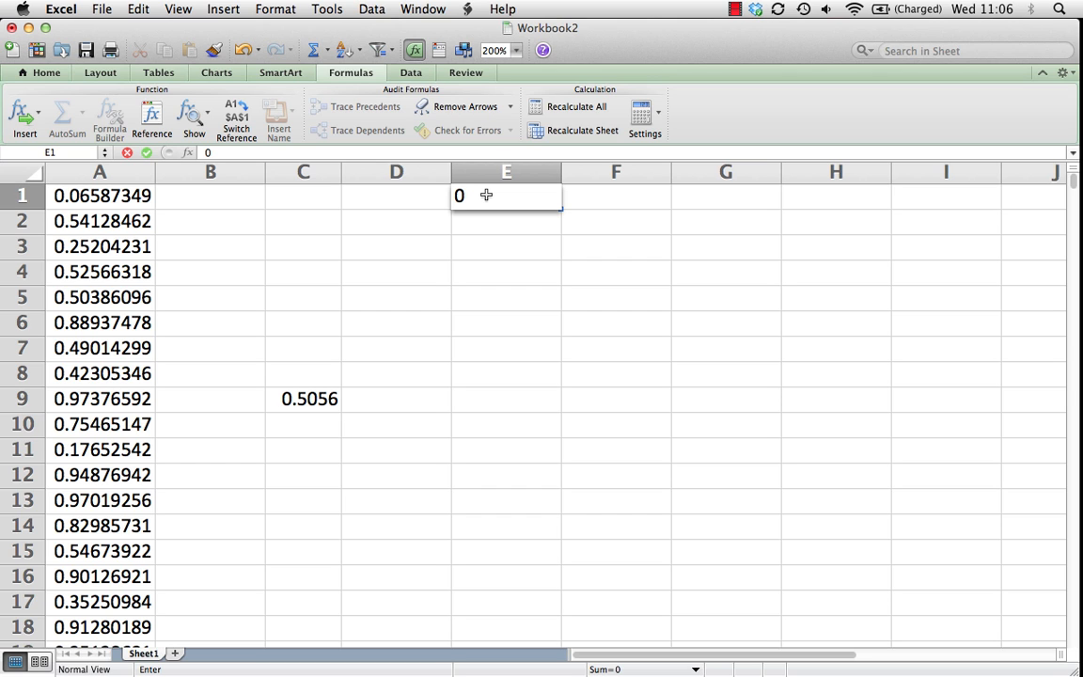
pyautogui.press('Return')
pyautogui.write('0.1')
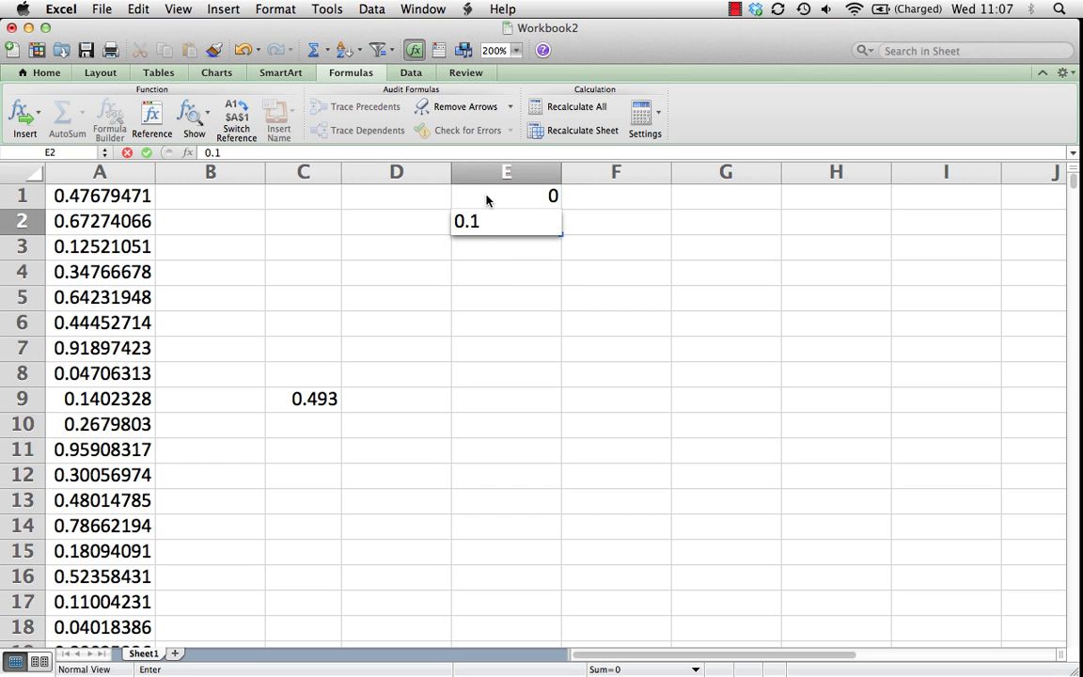
pyautogui.press('Return')
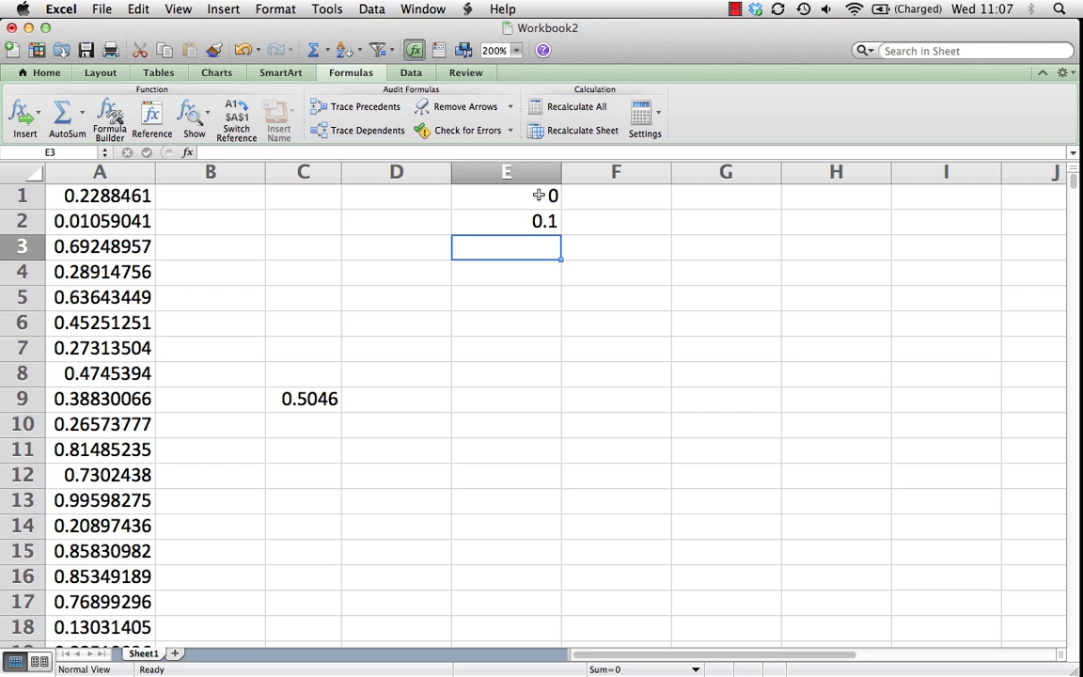
pyautogui.moveTo(538, 195); pyautogui.dragTo(538, 220)
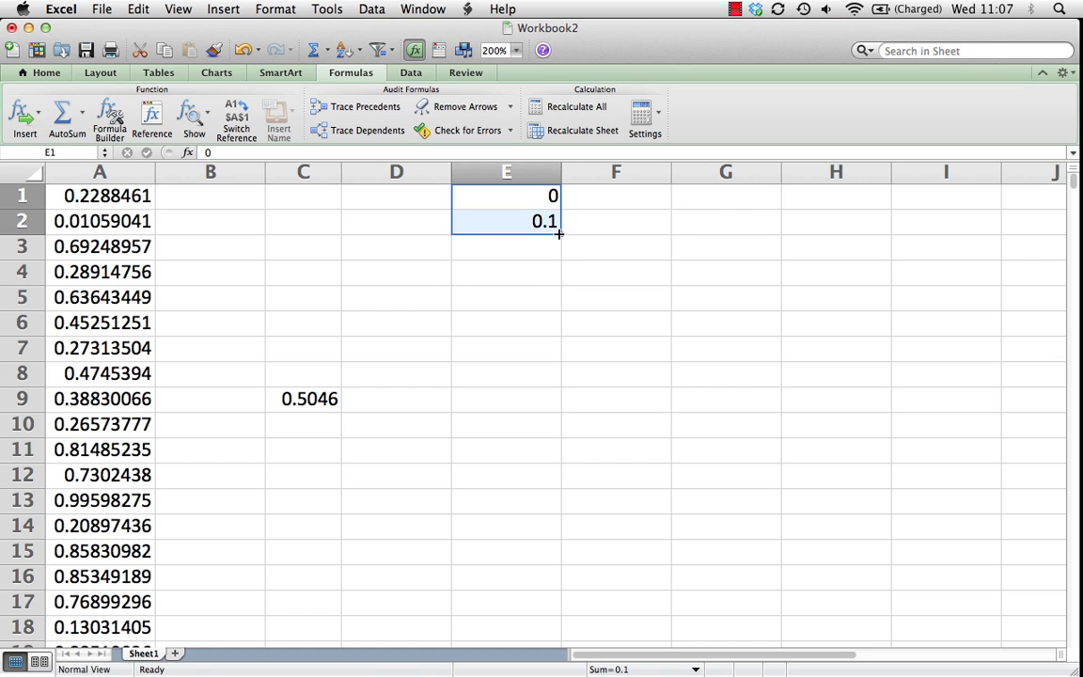
pyautogui.moveTo(558, 234); pyautogui.dragTo(562, 453)
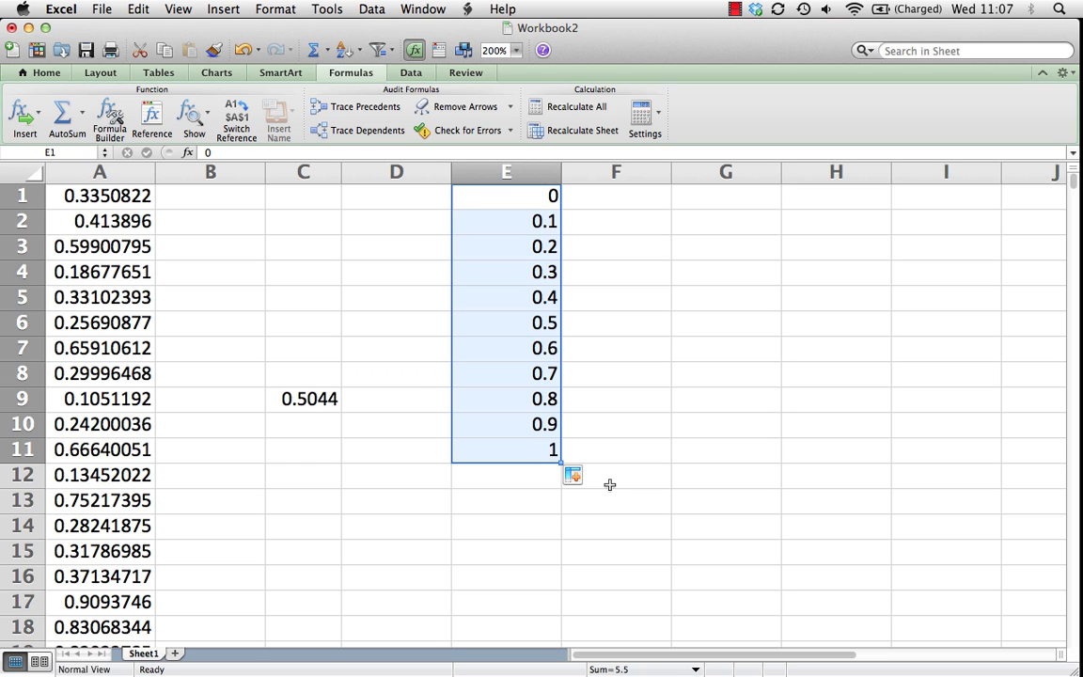
pyautogui.click(537, 219)
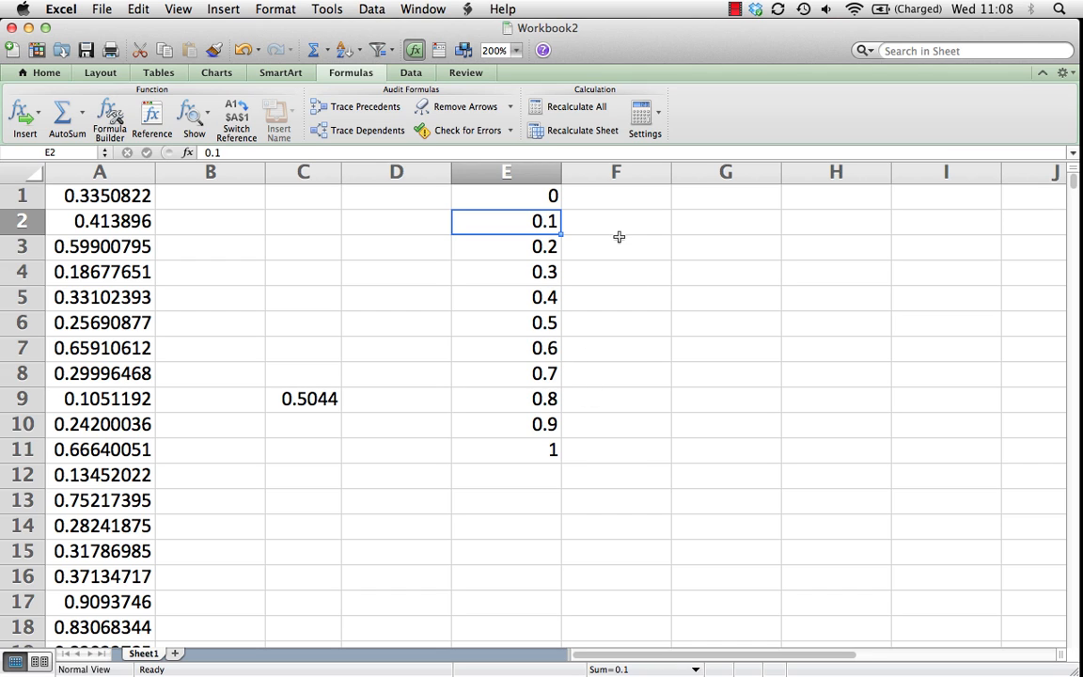
# - Try to enter the FREQUENCY function over the range F1:F11
pyautogui.moveTo(595, 199); pyautogui.dragTo(596, 448)
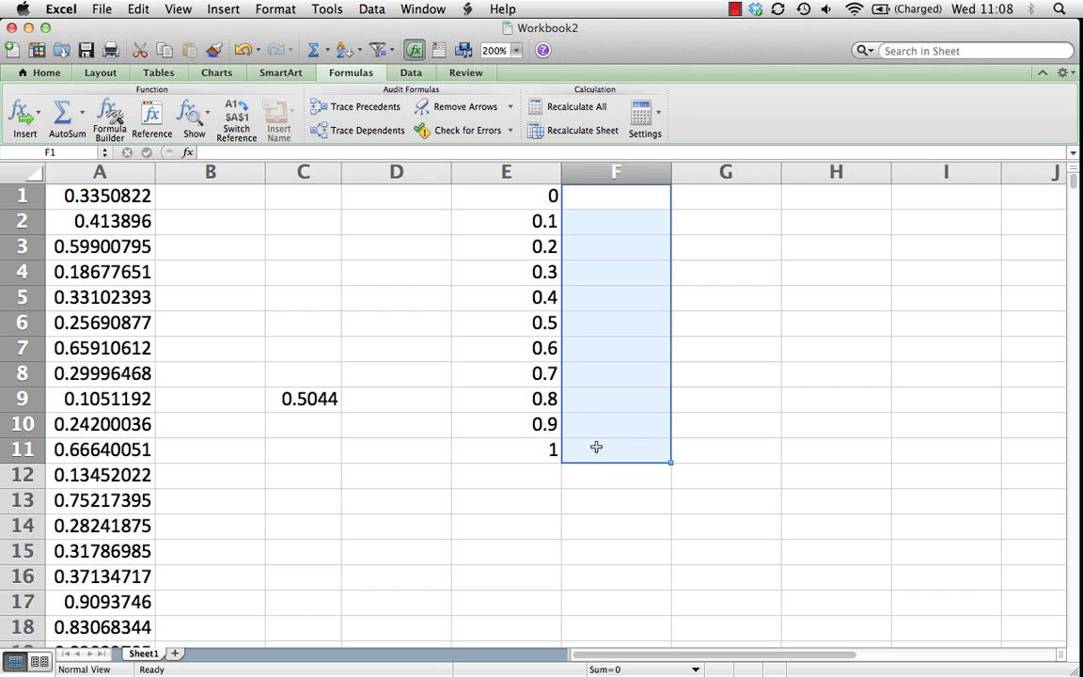
pyautogui.write('=fREQUENCY')
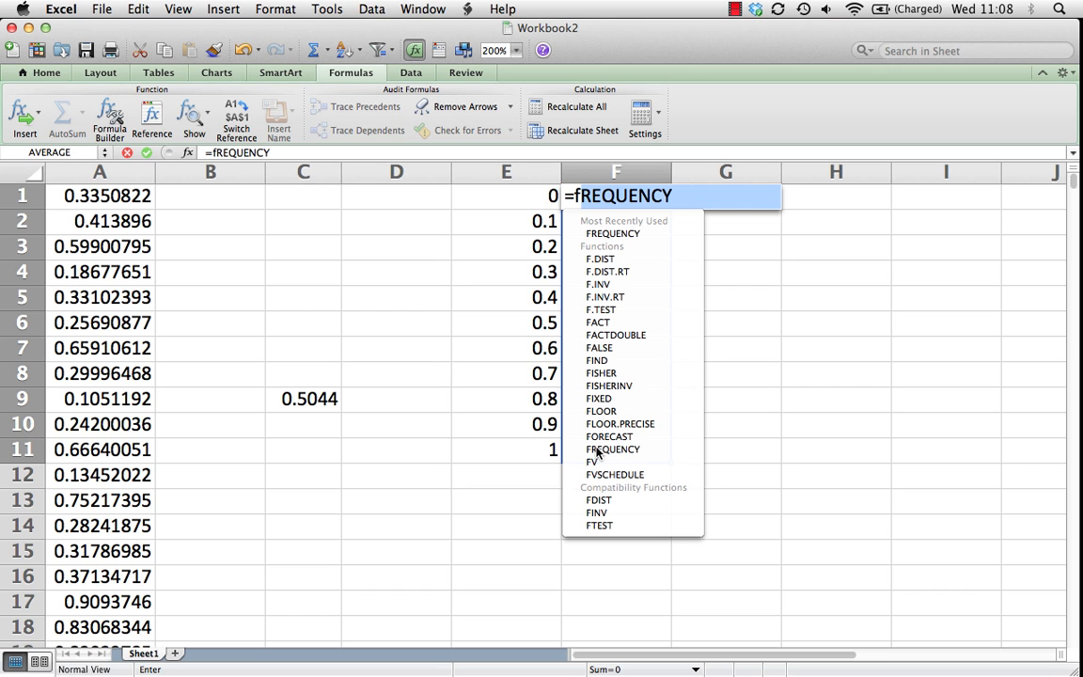
pyautogui.press('Return')
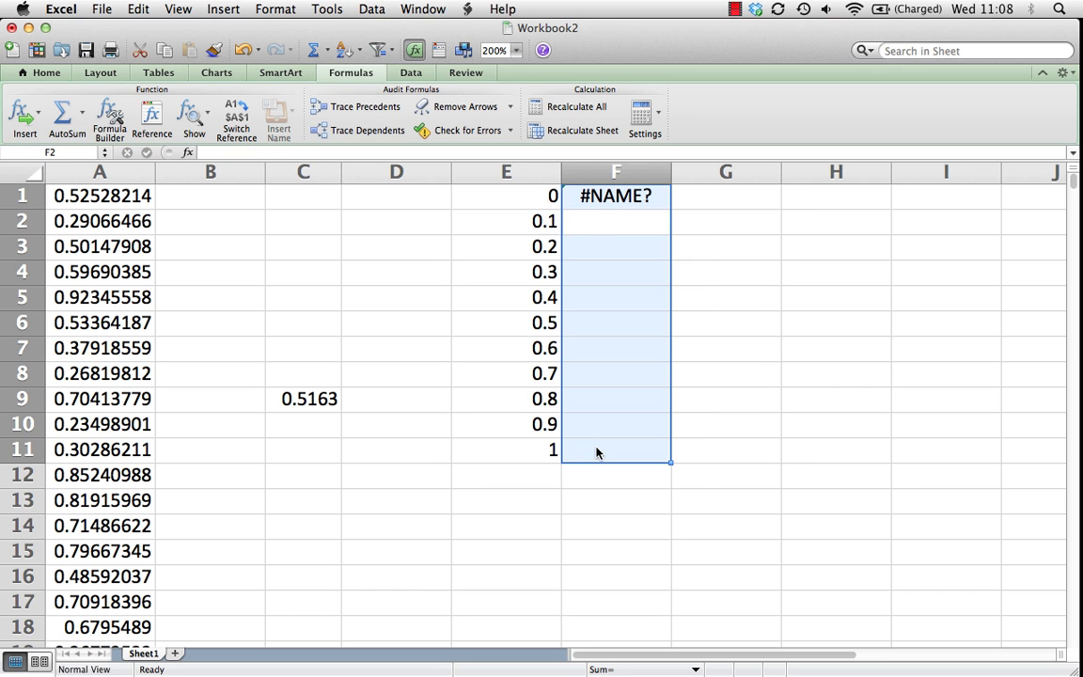
# - Try entering the array formula =FREQUENCY(A1:A680,E1:E11) in F1 alone
pyautogui.click(583, 205)
pyautogui.write('fre')
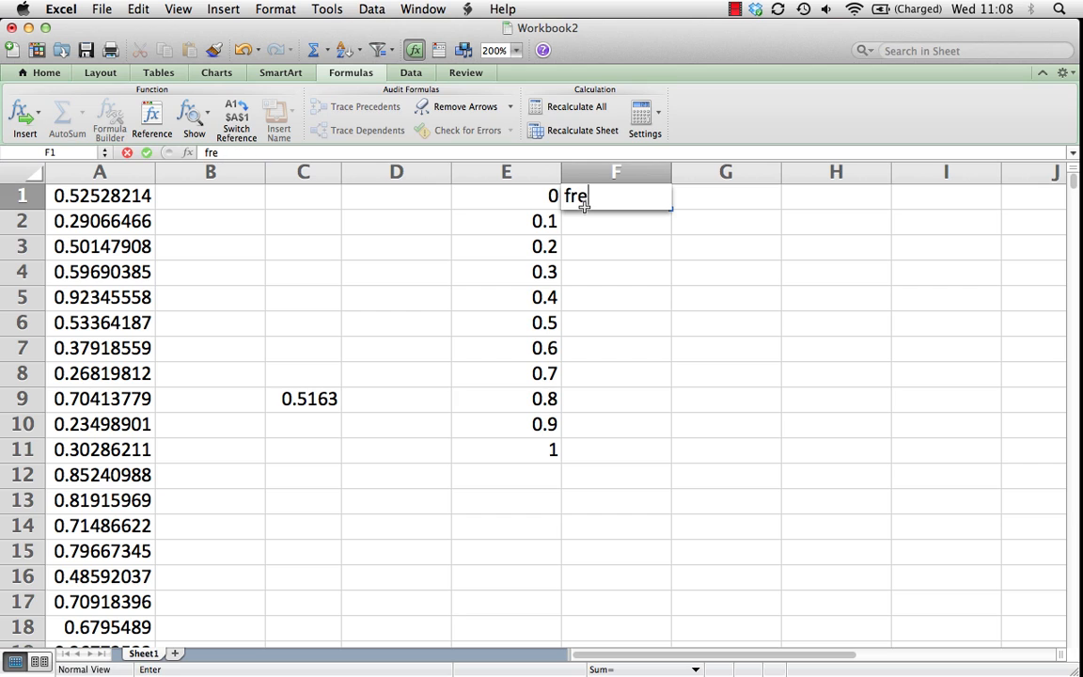
pyautogui.press('BackSpace')
pyautogui.press('BackSpace')
pyautogui.press('BackSpace')
pyautogui.write('=fre')
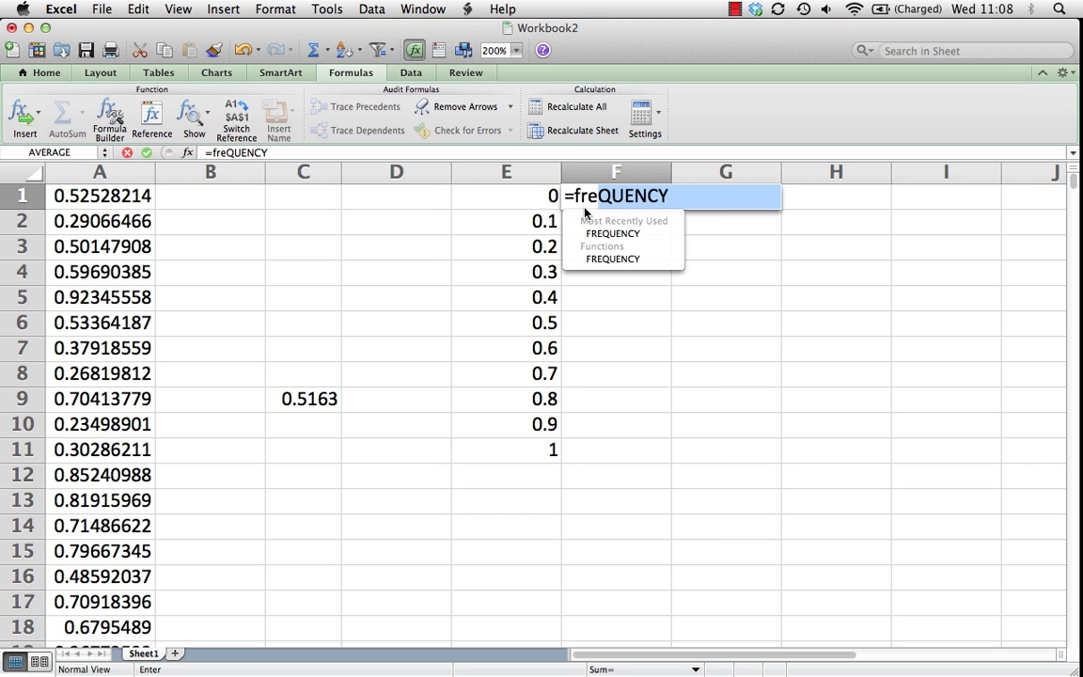
pyautogui.doubleClick(597, 236)
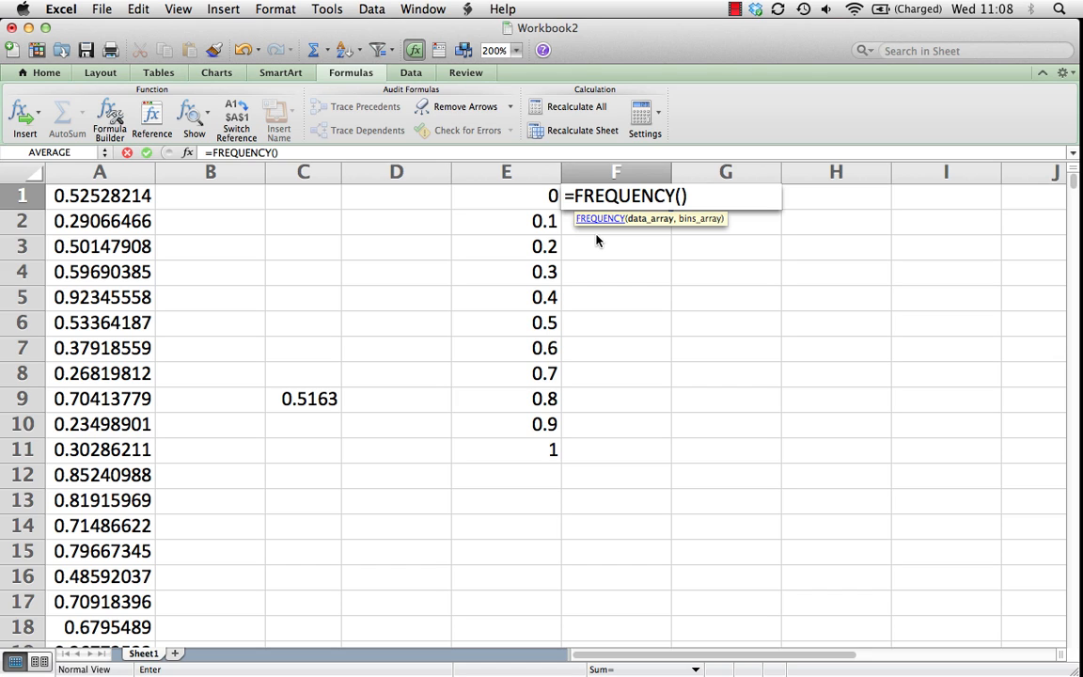
pyautogui.write('a1..a680')
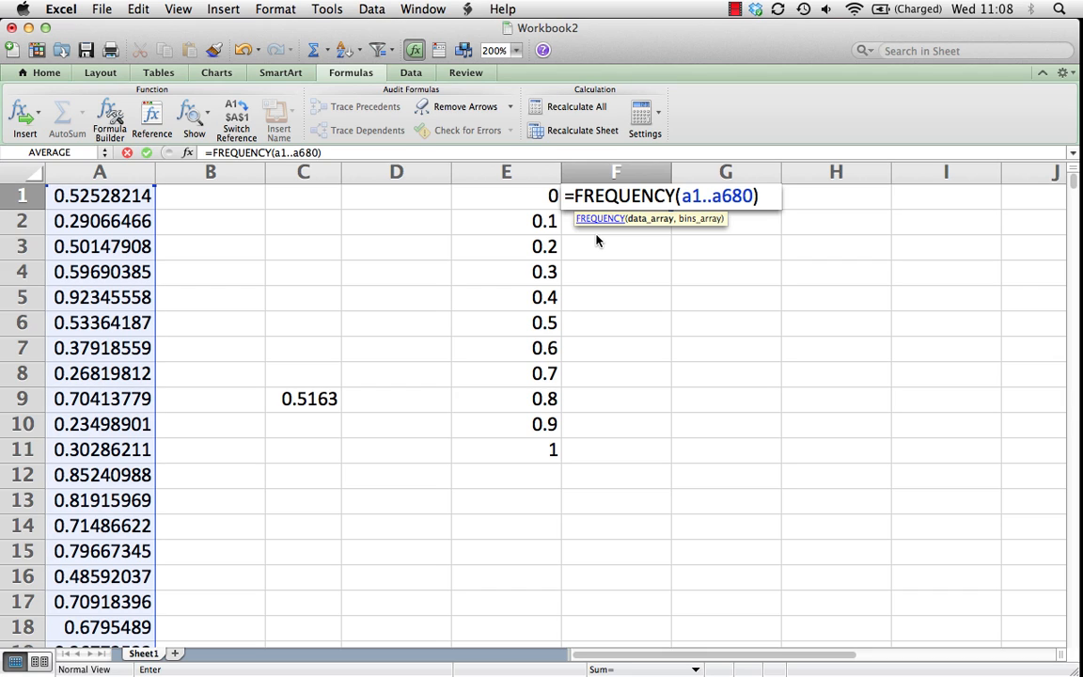
pyautogui.write(',')
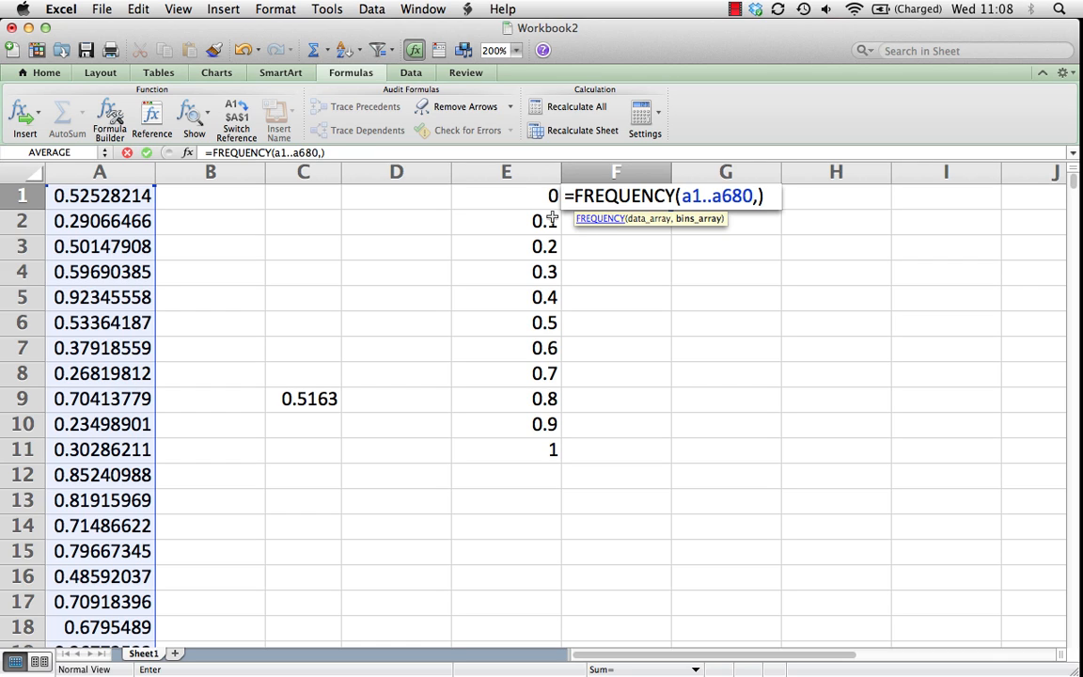
pyautogui.moveTo(525, 198); pyautogui.dragTo(515, 451)
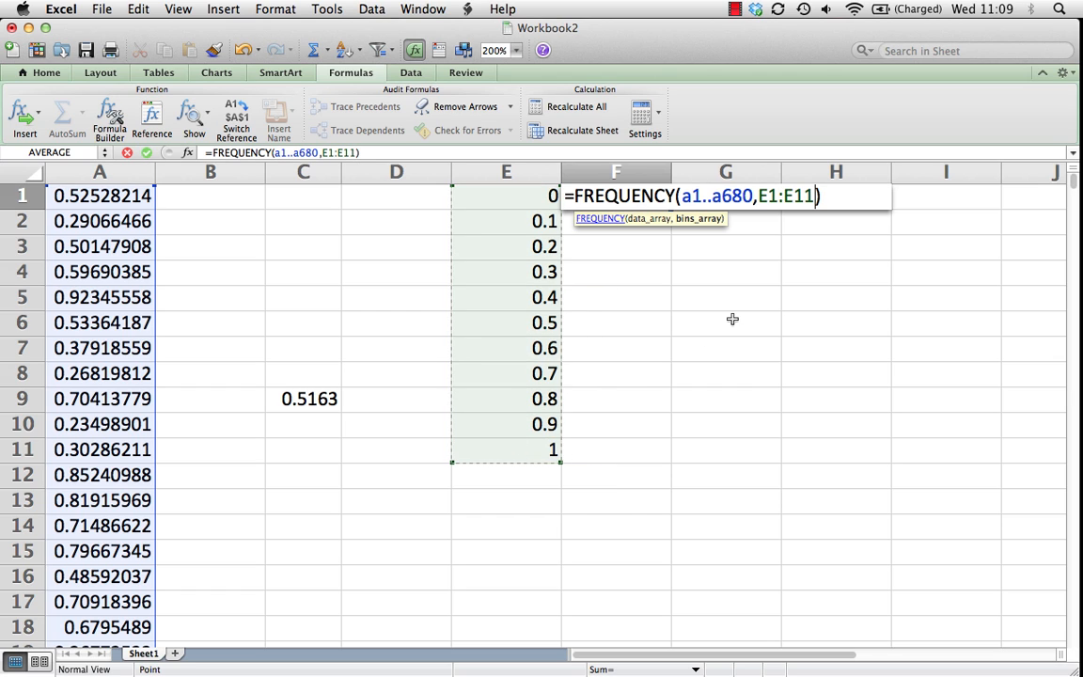
pyautogui.click(839, 196)
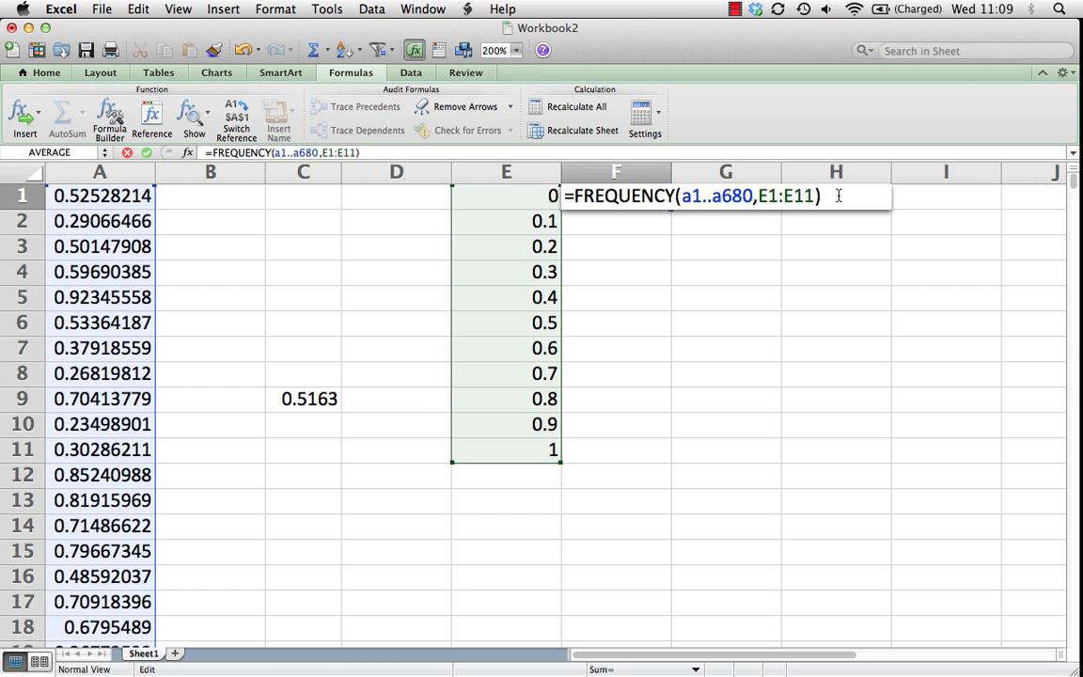
pyautogui.hotkey('ctrl', 'shift', 'Return')
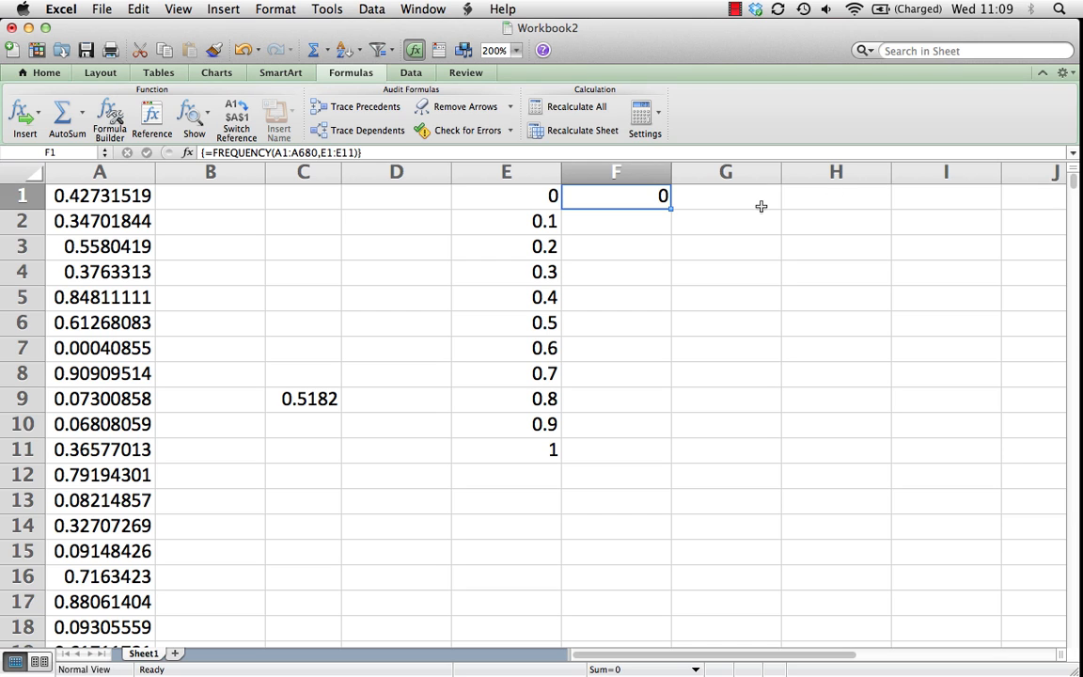
pyautogui.press('BackSpace')
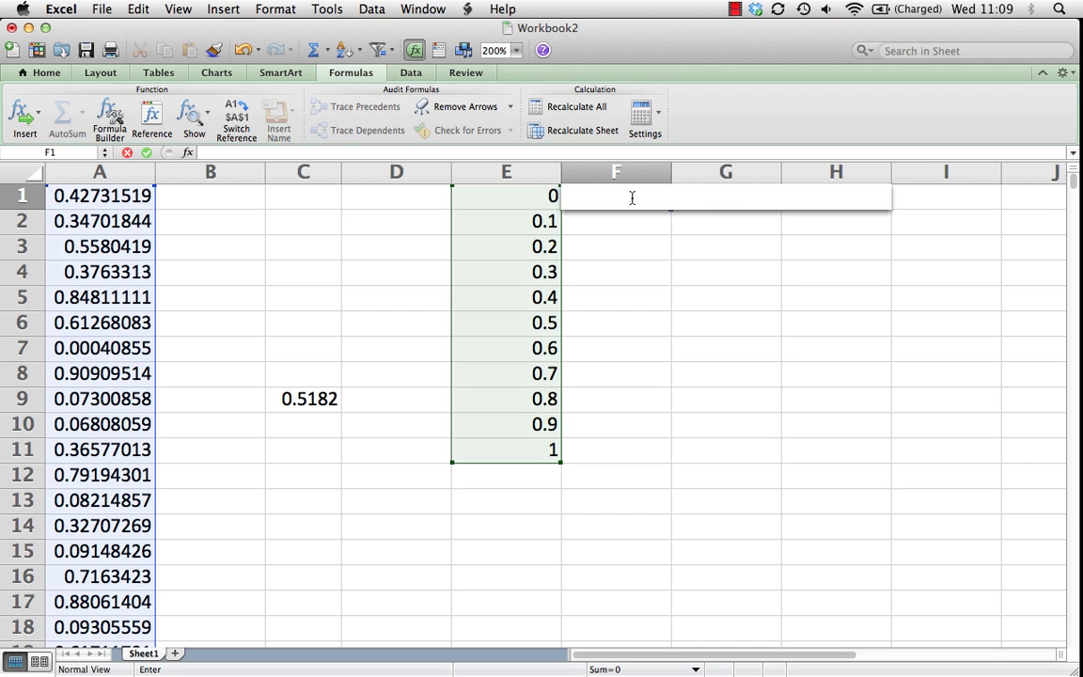
pyautogui.press('Escape')
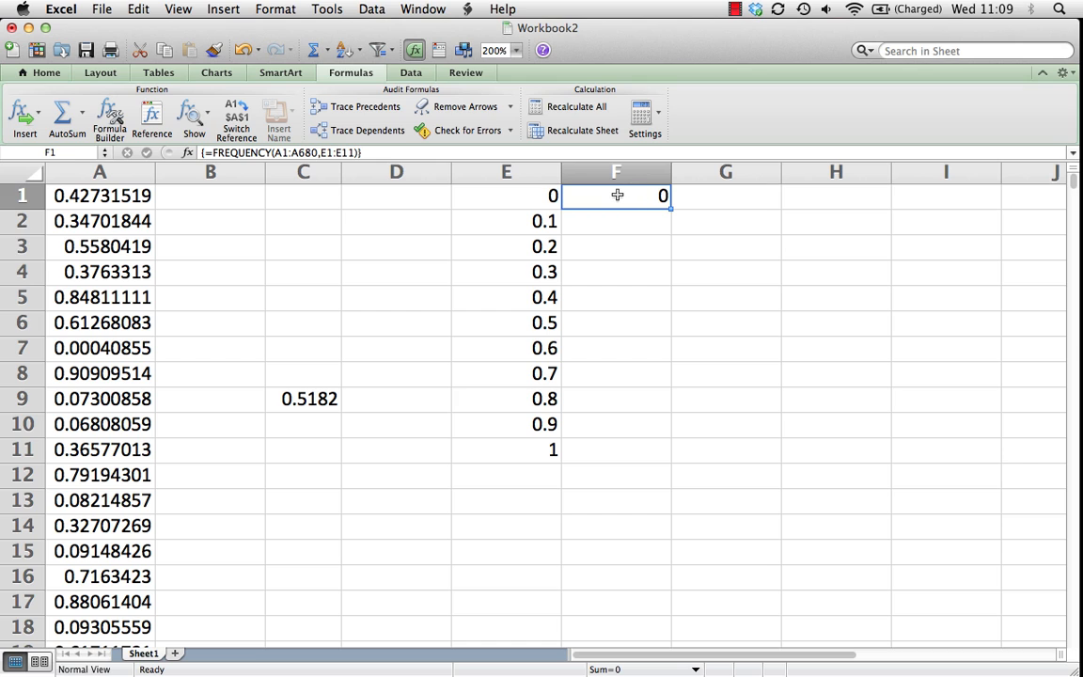
# - Enter =FREQUENCY(A1:A680,E1:E11) as an array formula over the whole range F1:F11
pyautogui.moveTo(621, 198); pyautogui.dragTo(603, 446)
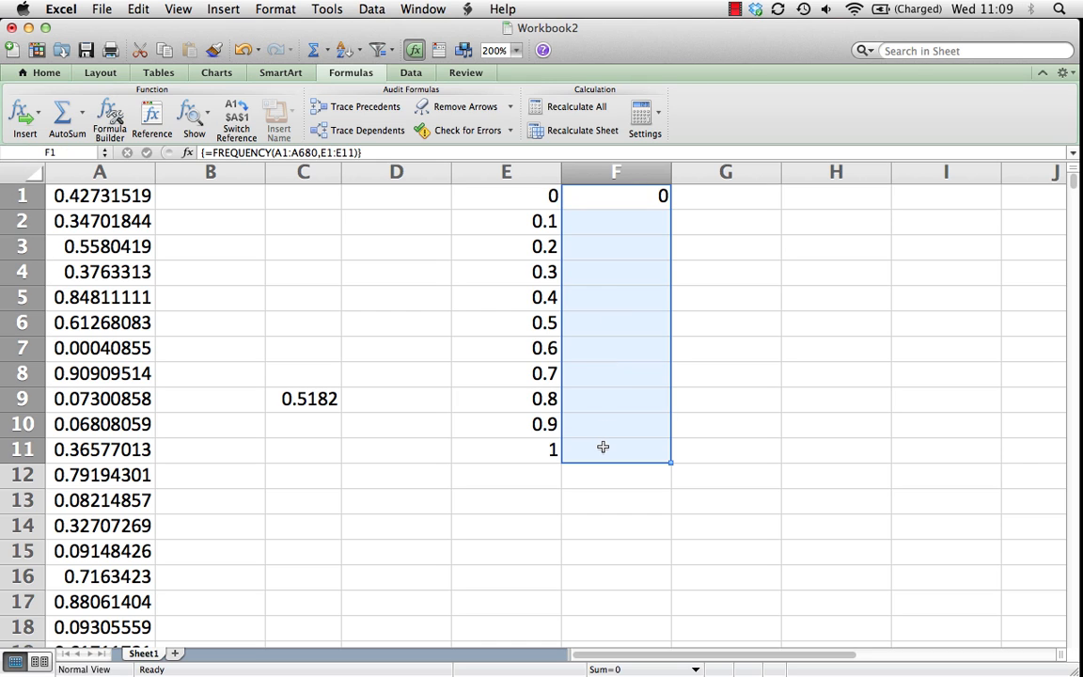
pyautogui.write('=fREQUENCY')
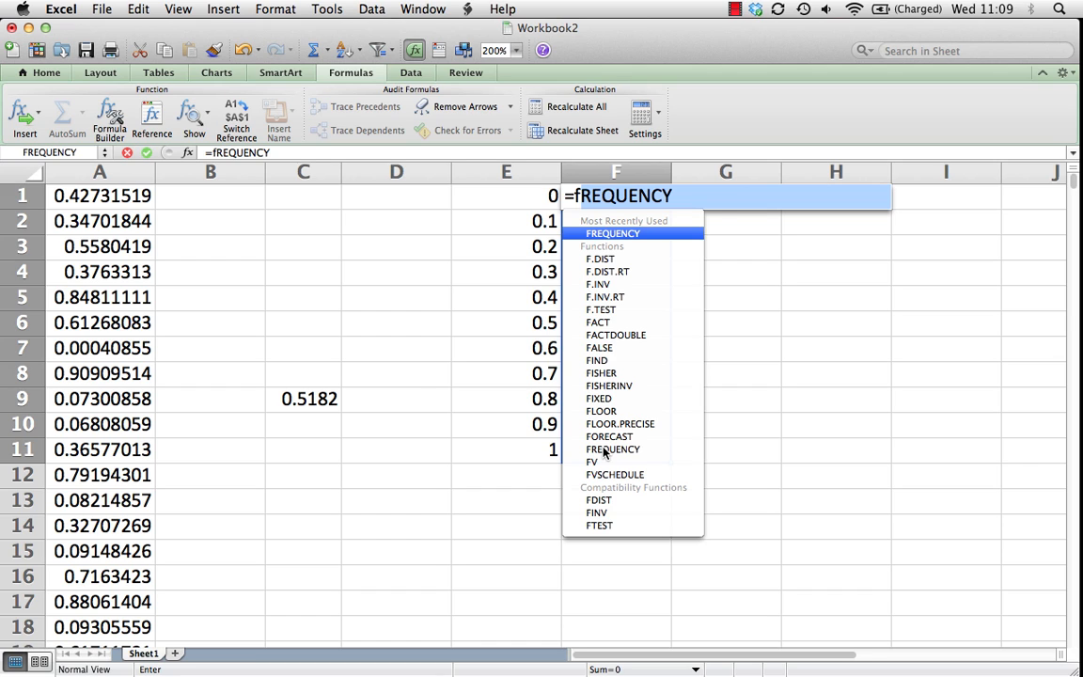
pyautogui.doubleClick(605, 450)
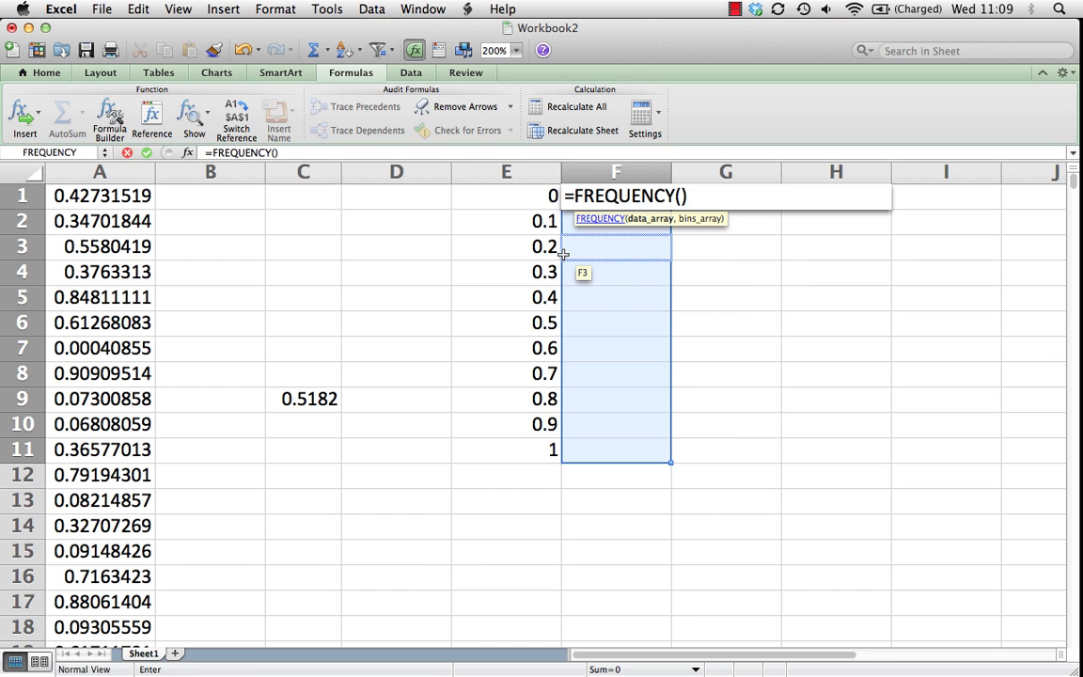
pyautogui.write('a')
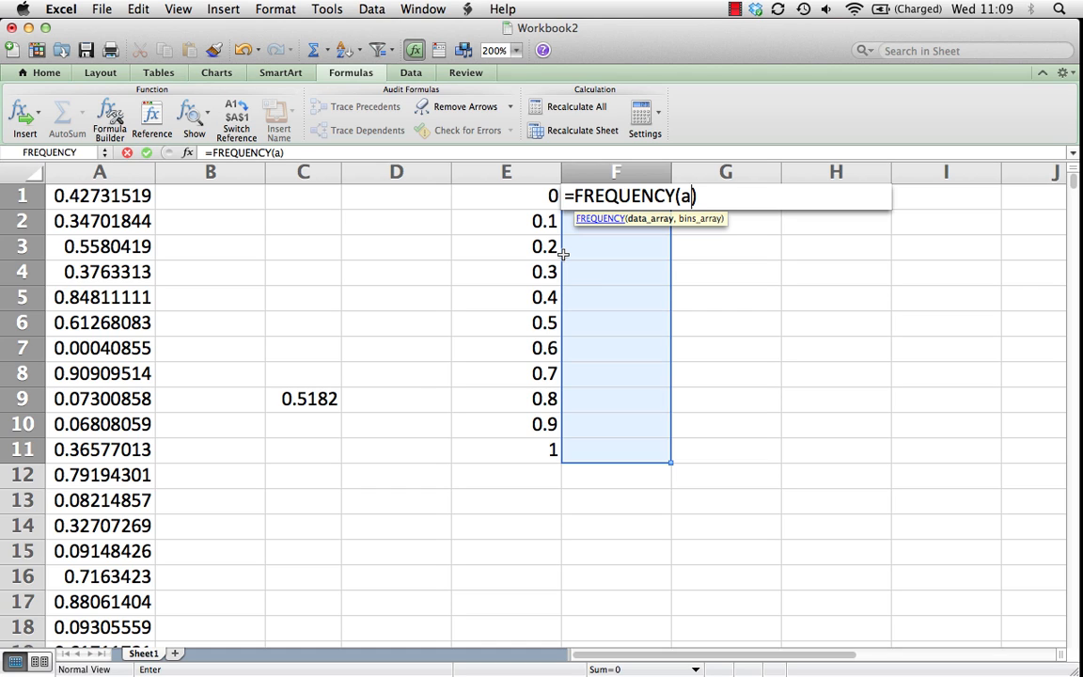
pyautogui.write('1..a6')
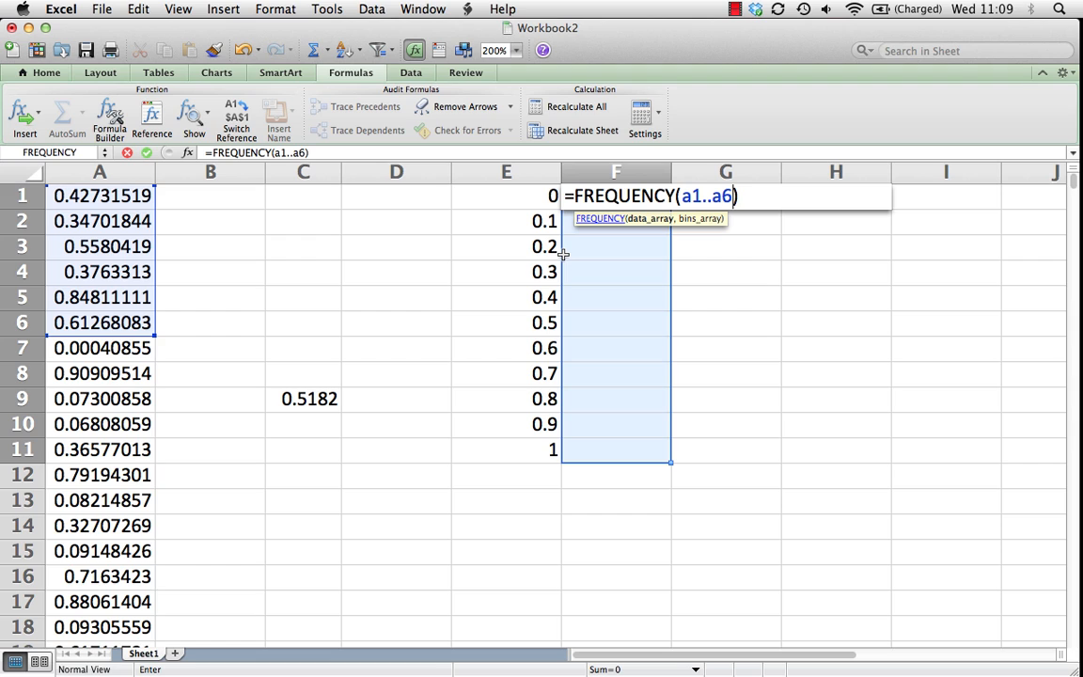
pyautogui.write('80,')
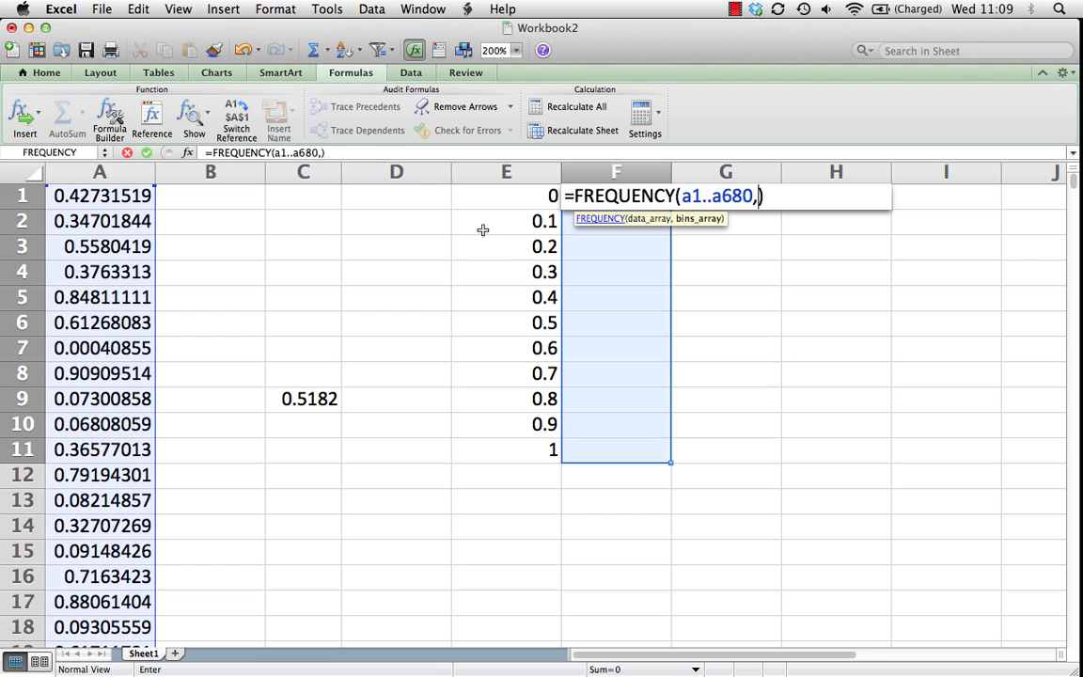
pyautogui.moveTo(508, 188); pyautogui.dragTo(503, 451)
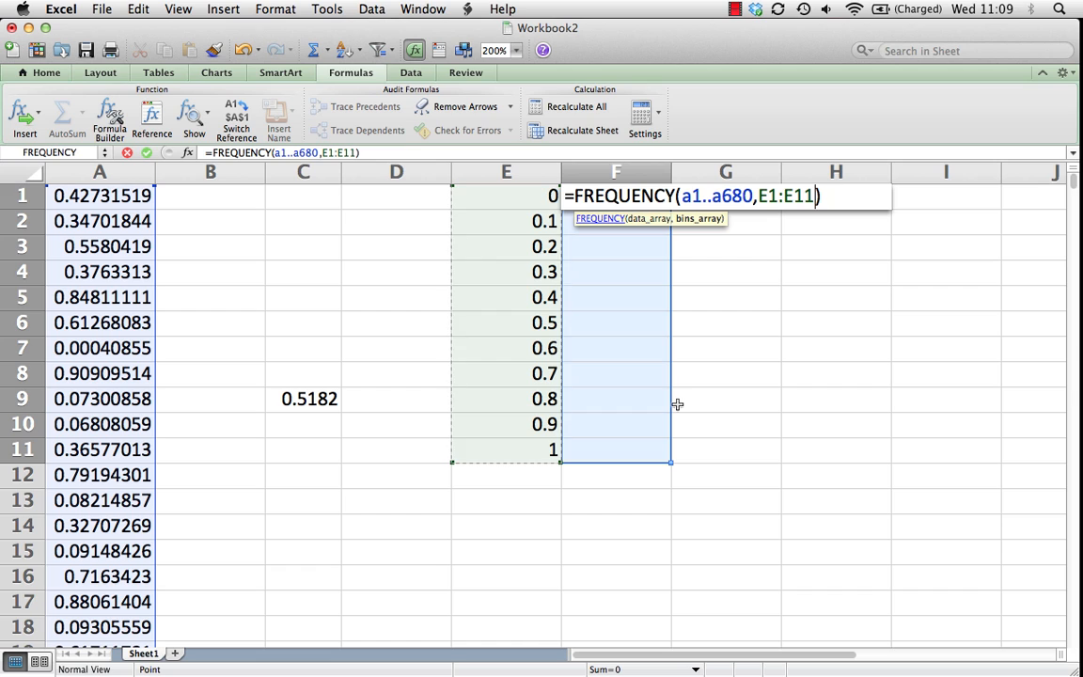
pyautogui.hotkey('ctrl', 'shift', 'Return')
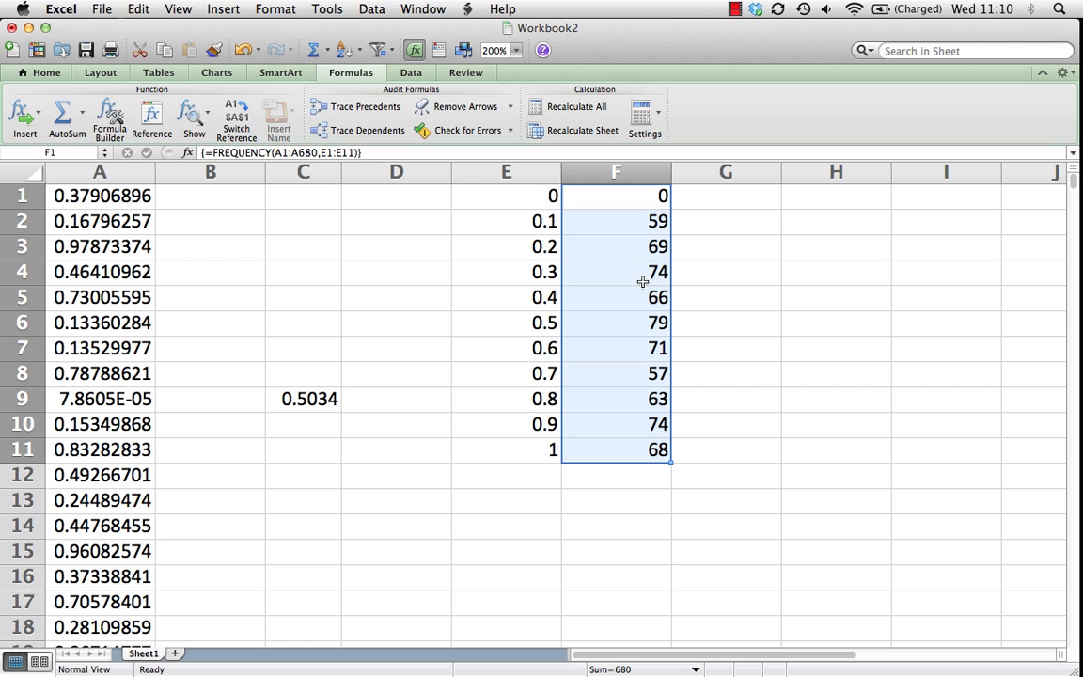
# - Enter a SUM formula in F13 that totals the frequency counts in F2:F11
pyautogui.click(642, 500)
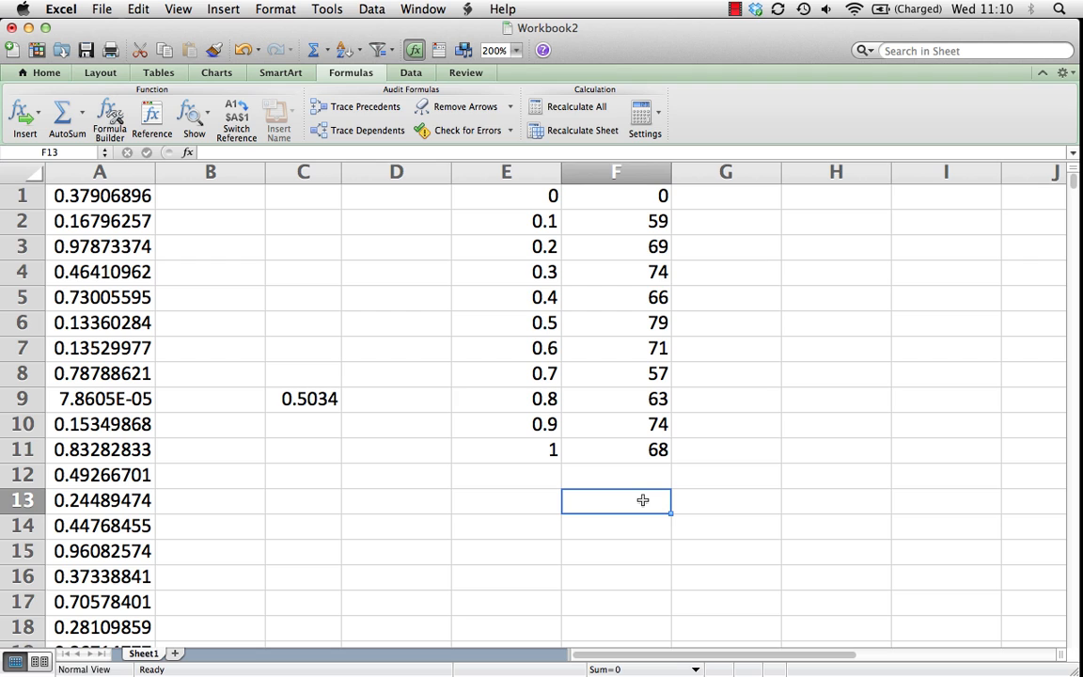
pyautogui.write('=sum')
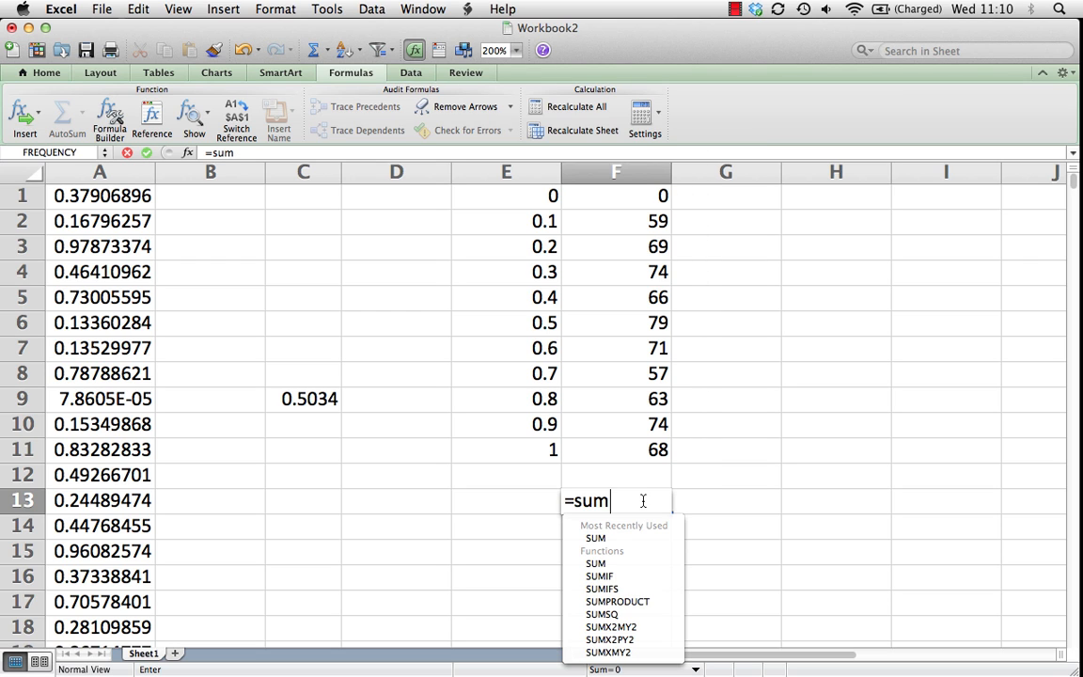
pyautogui.write('(')
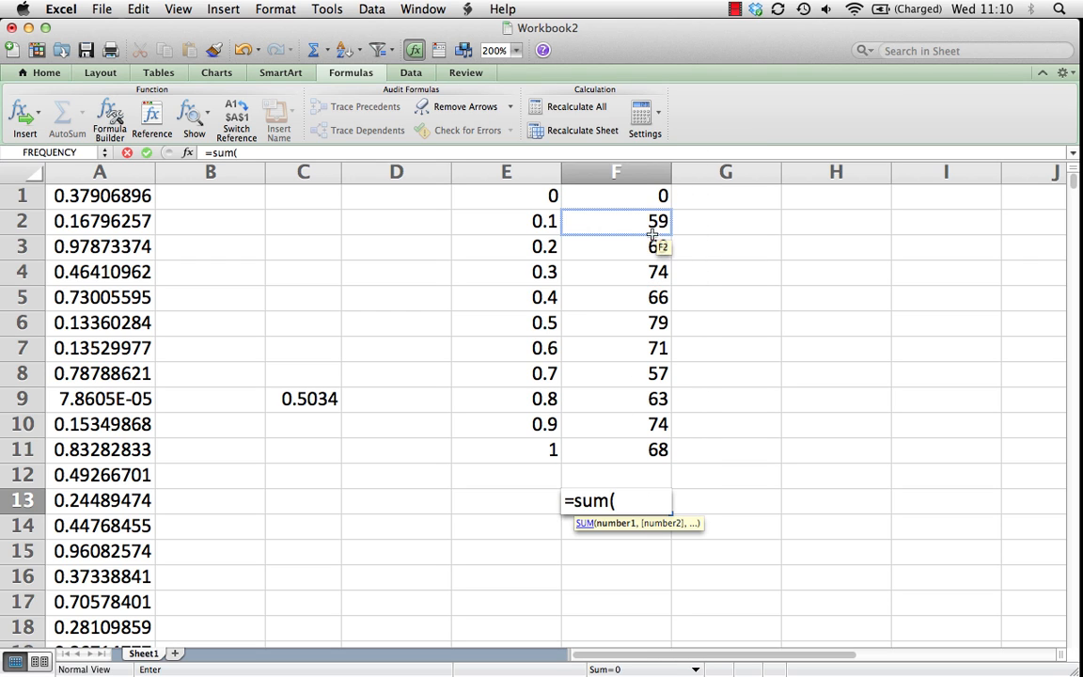
pyautogui.moveTo(651, 226); pyautogui.dragTo(652, 450)
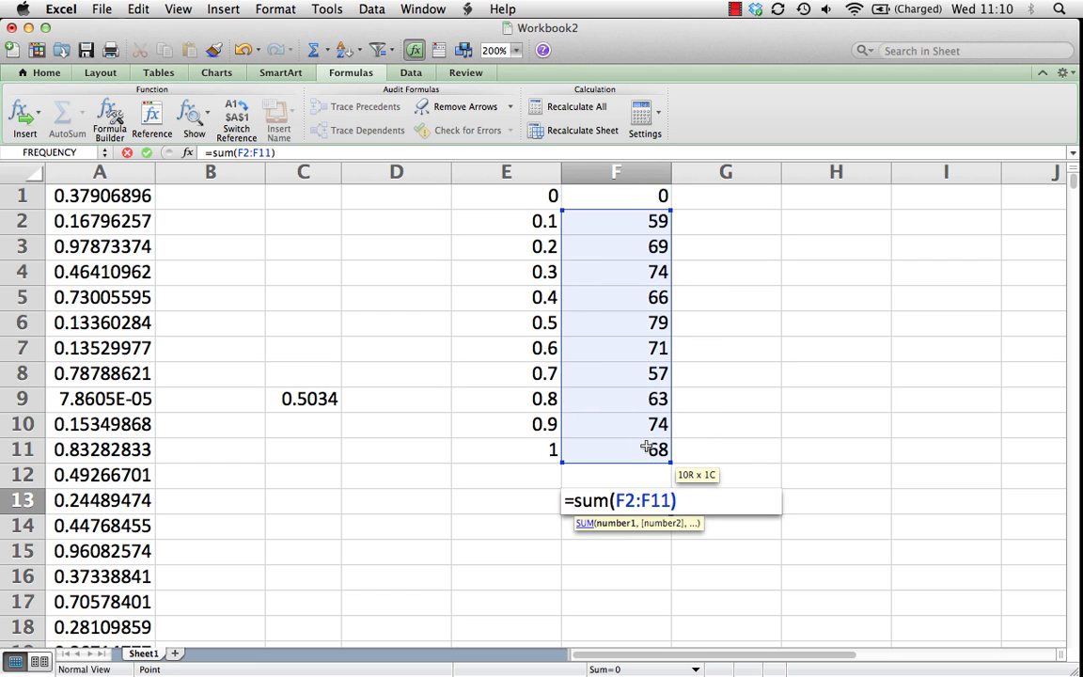
pyautogui.press('Return')
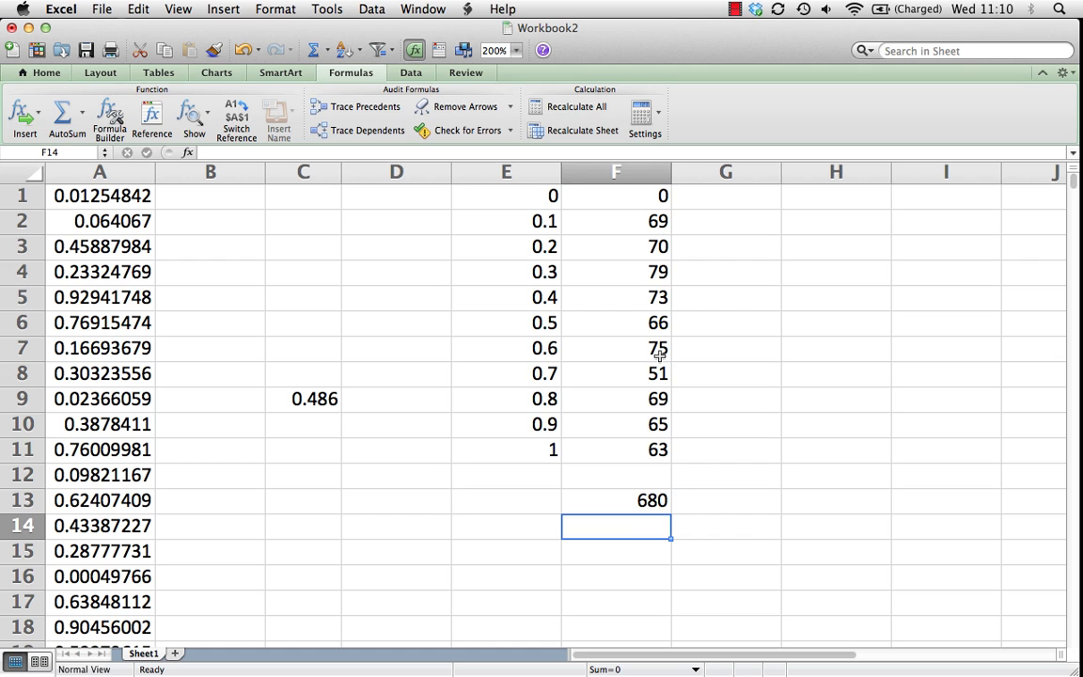
# - Recalculate the workbook repeatedly to compare how the bin counts and their total behave with new random numbers
pyautogui.click(591, 112)
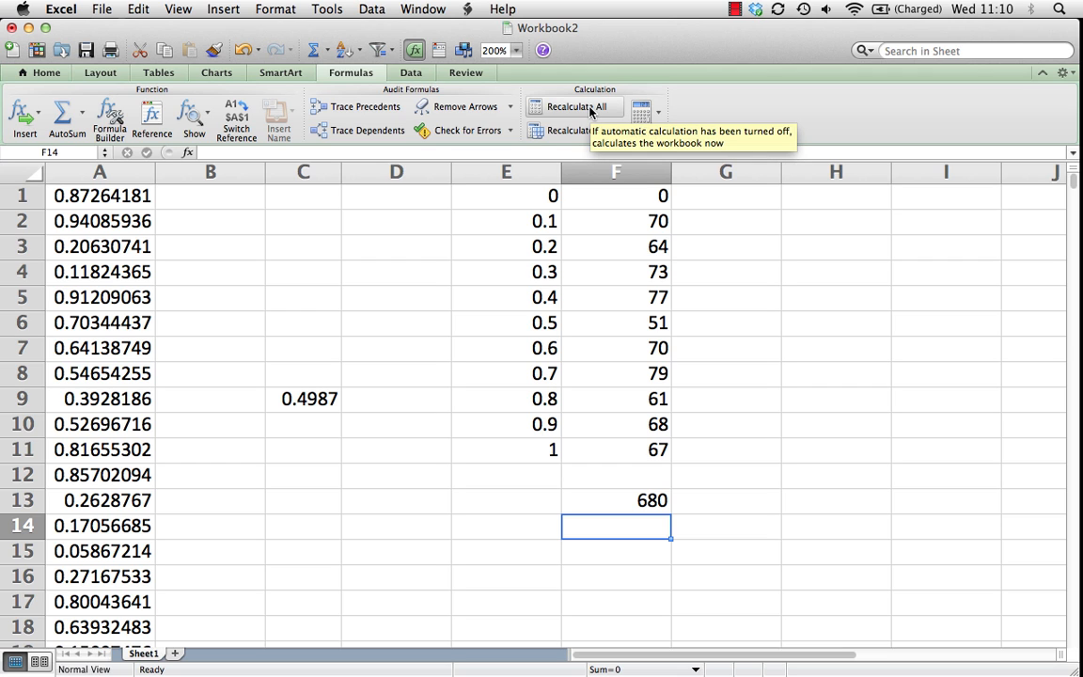
pyautogui.click(592, 107)
pyautogui.click(591, 107)
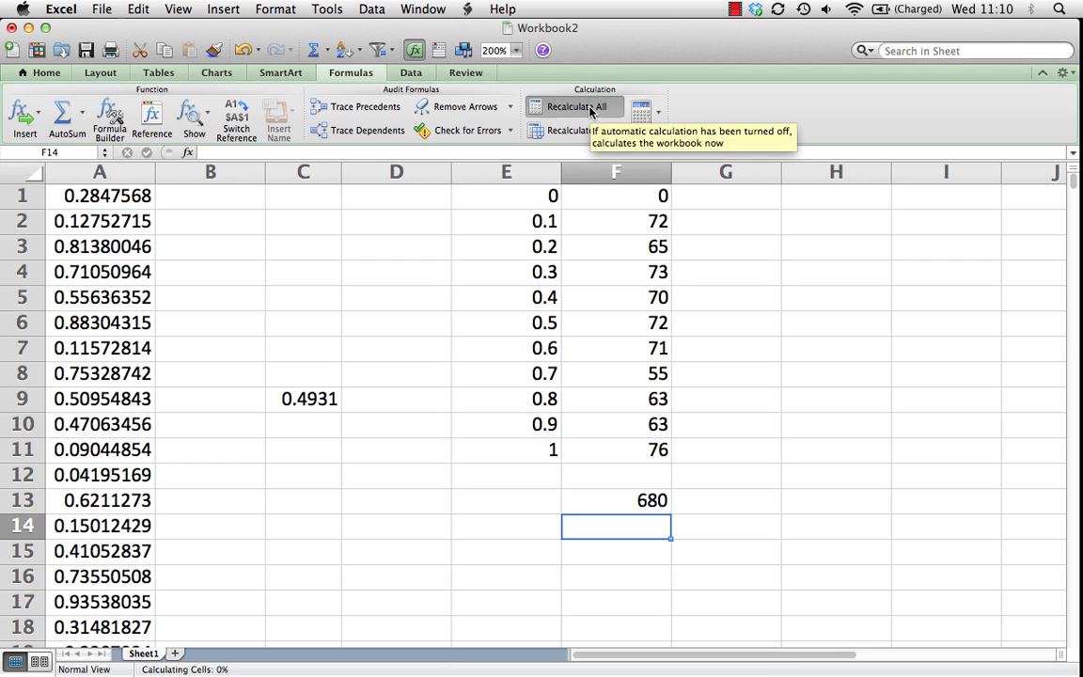
pyautogui.click(591, 107)
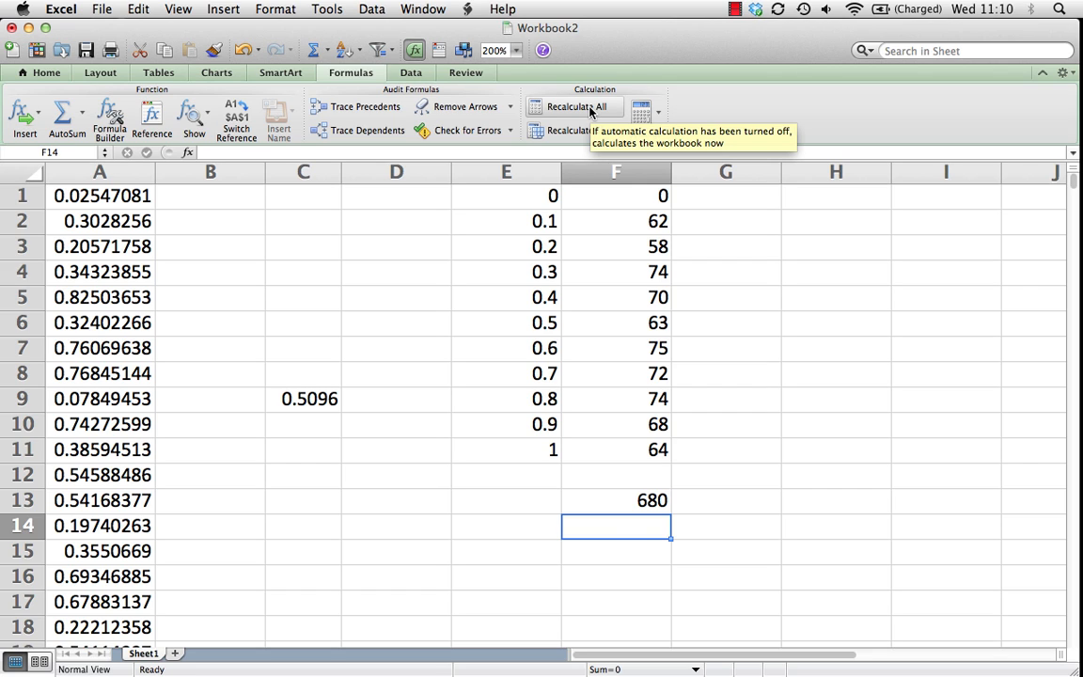
pyautogui.click(592, 107)
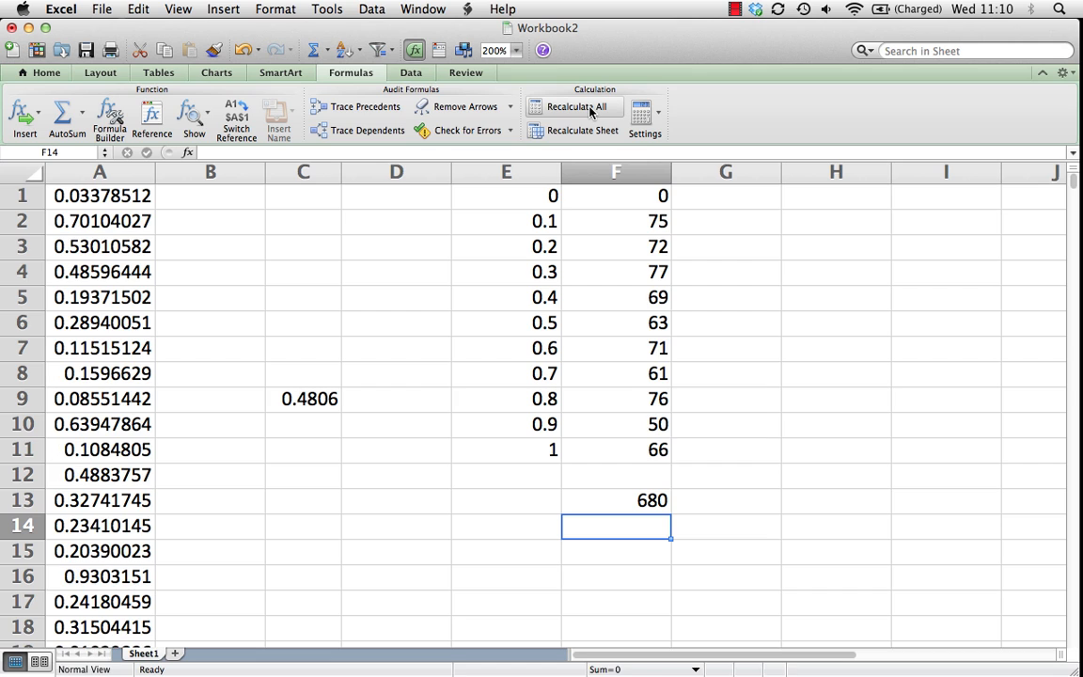
pyautogui.click(592, 107)
pyautogui.click(591, 107)
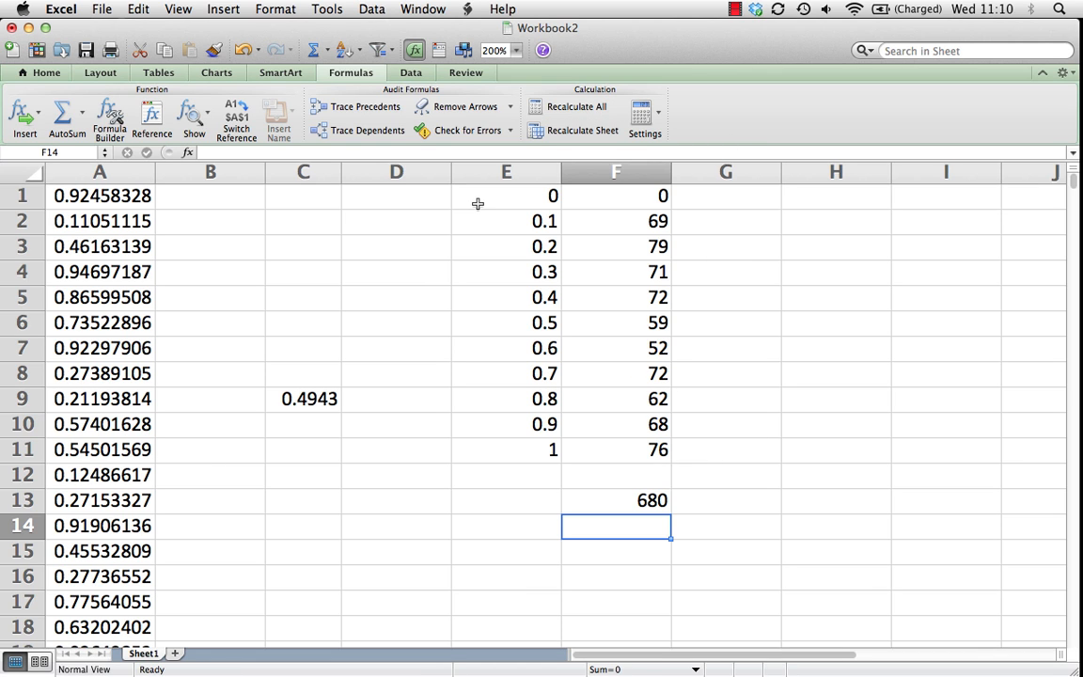
# - Delete the empty column D between the average and the bin limits
pyautogui.click(390, 173)
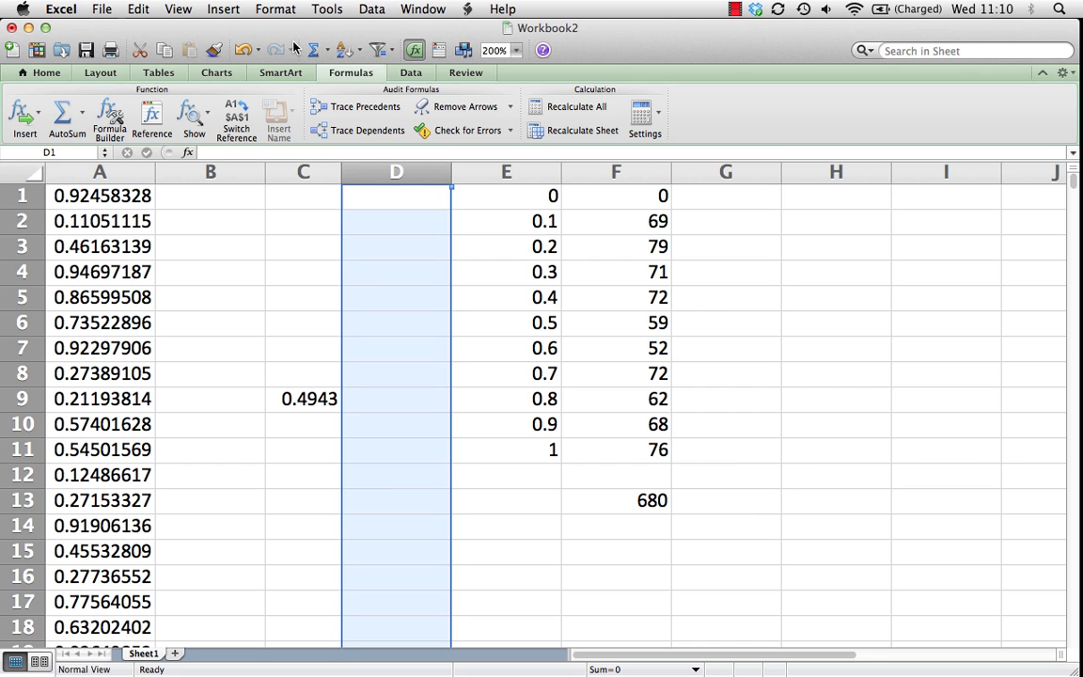
pyautogui.click(138, 8)
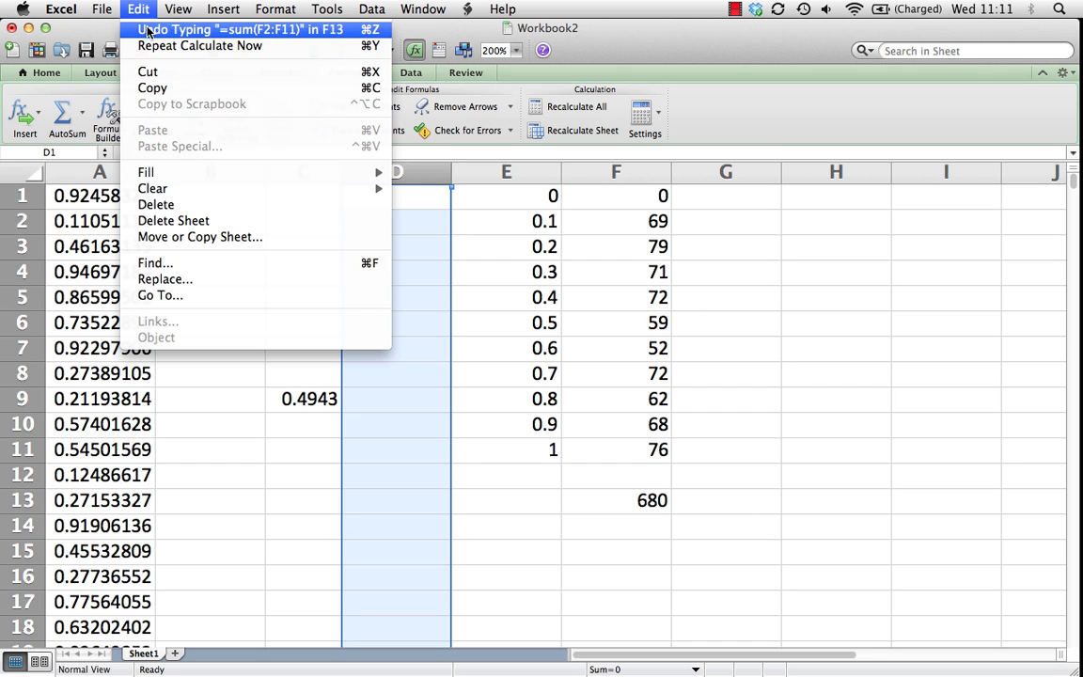
pyautogui.click(156, 204)
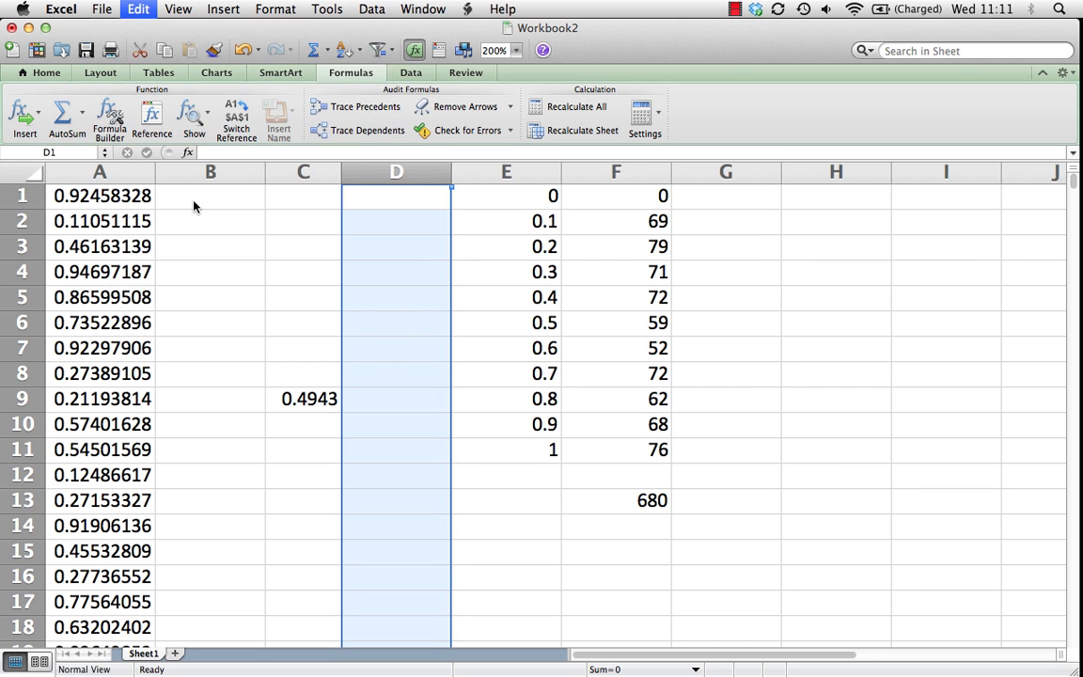
# - Enter the label AVERAGE in C8 above the average formula and recalculate the workbook
pyautogui.click(313, 393)
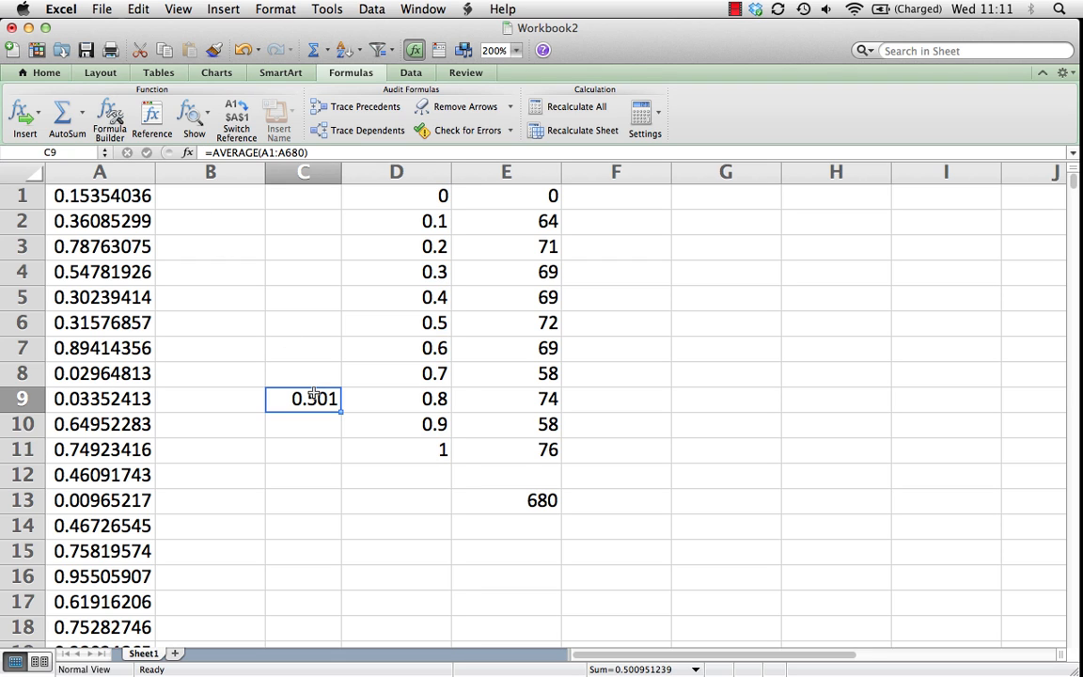
pyautogui.click(304, 380)
pyautogui.write('AV')
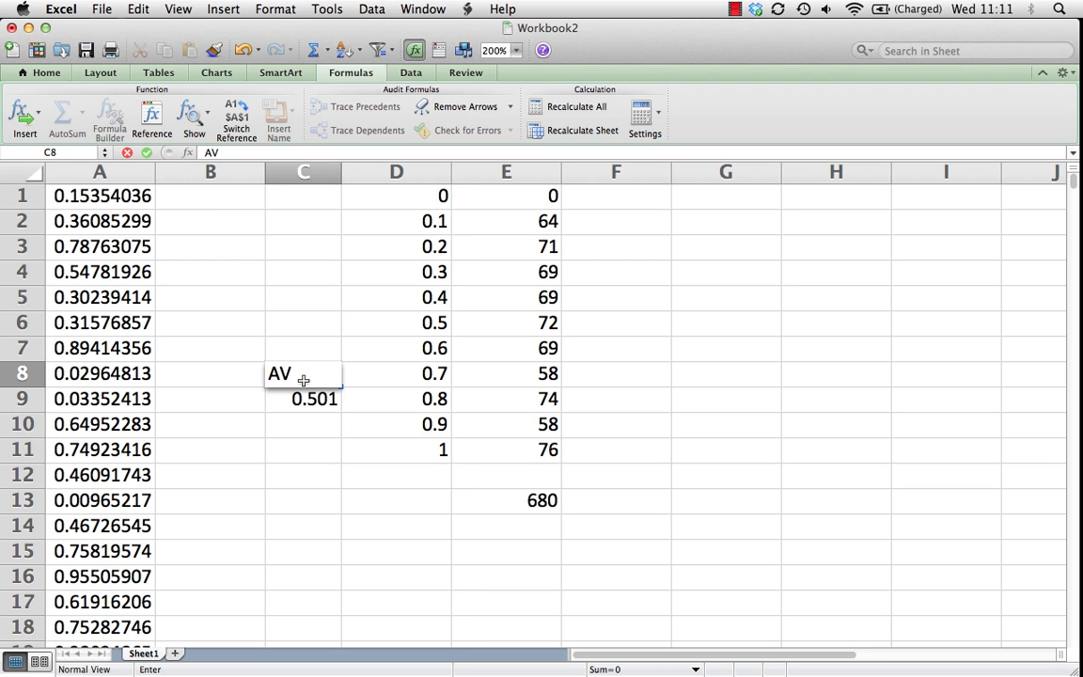
pyautogui.write('ERAGE')
pyautogui.press('Return')
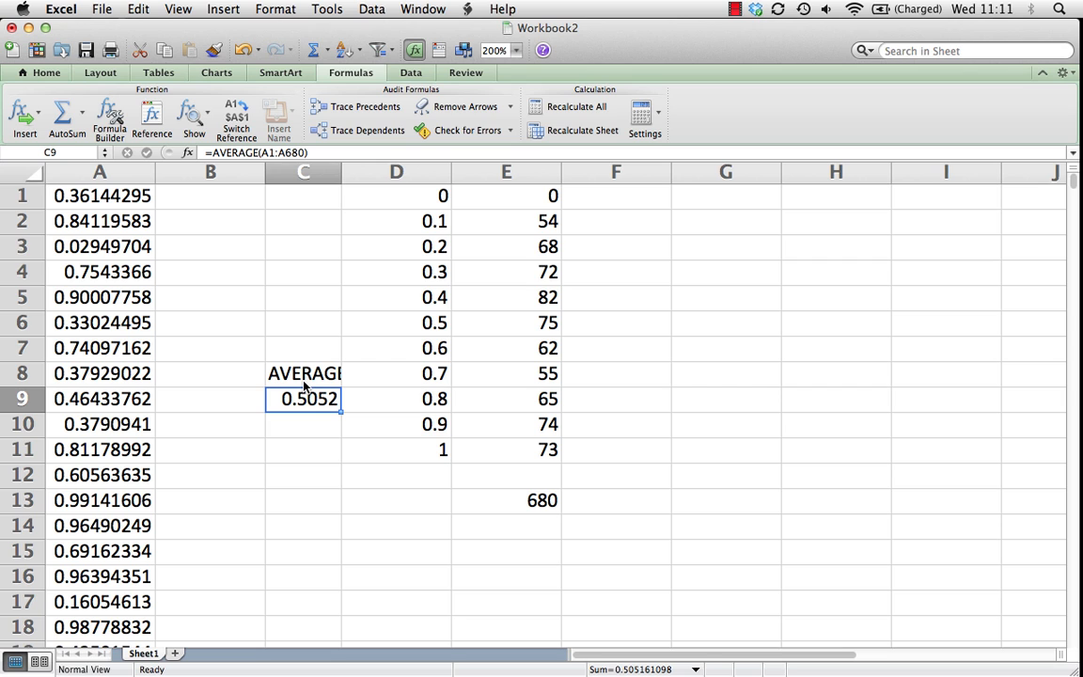
pyautogui.click(565, 108)
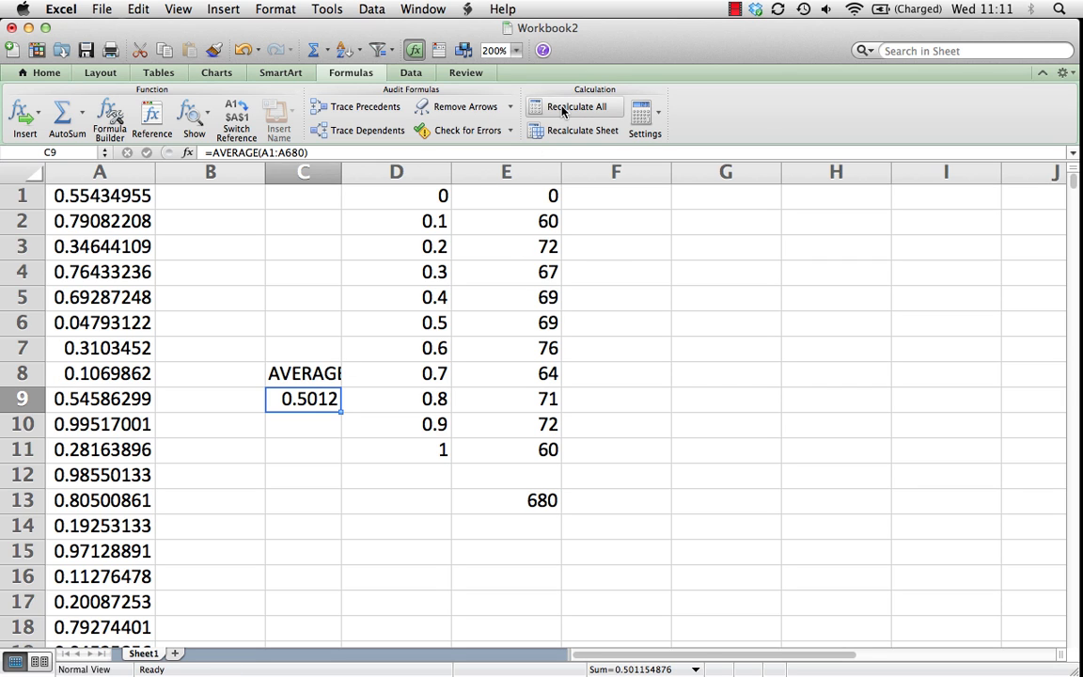
# - Recalculate the whole workbook several times to compare the average and the bin counts across new sets of random numbers
pyautogui.click(563, 110)
pyautogui.click(564, 110)
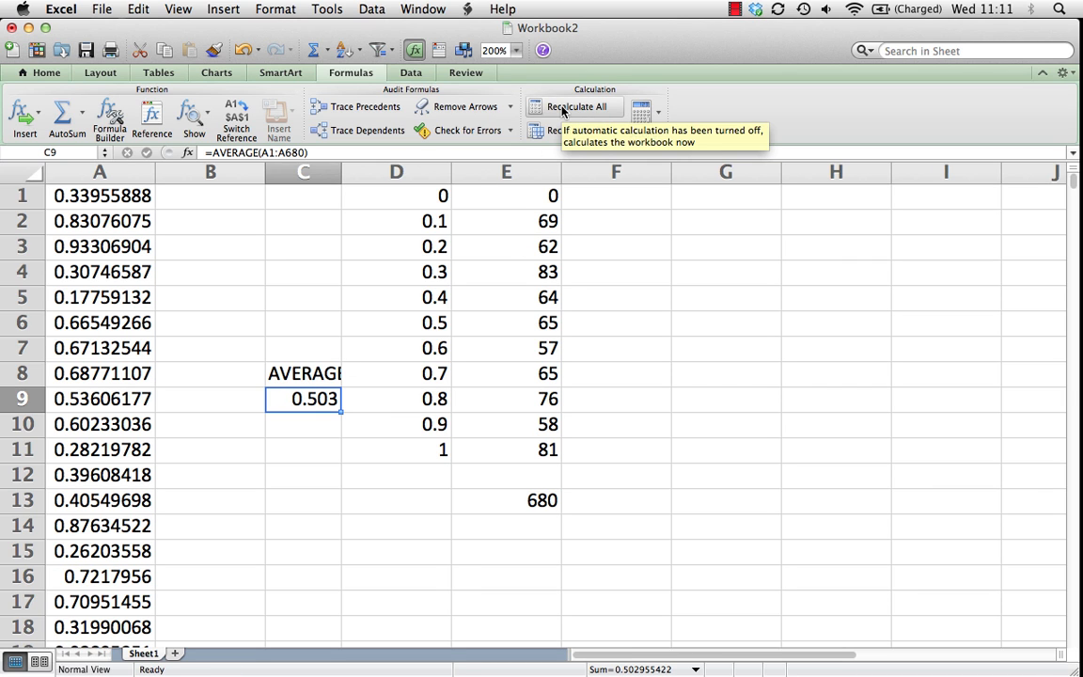
pyautogui.click(580, 111)
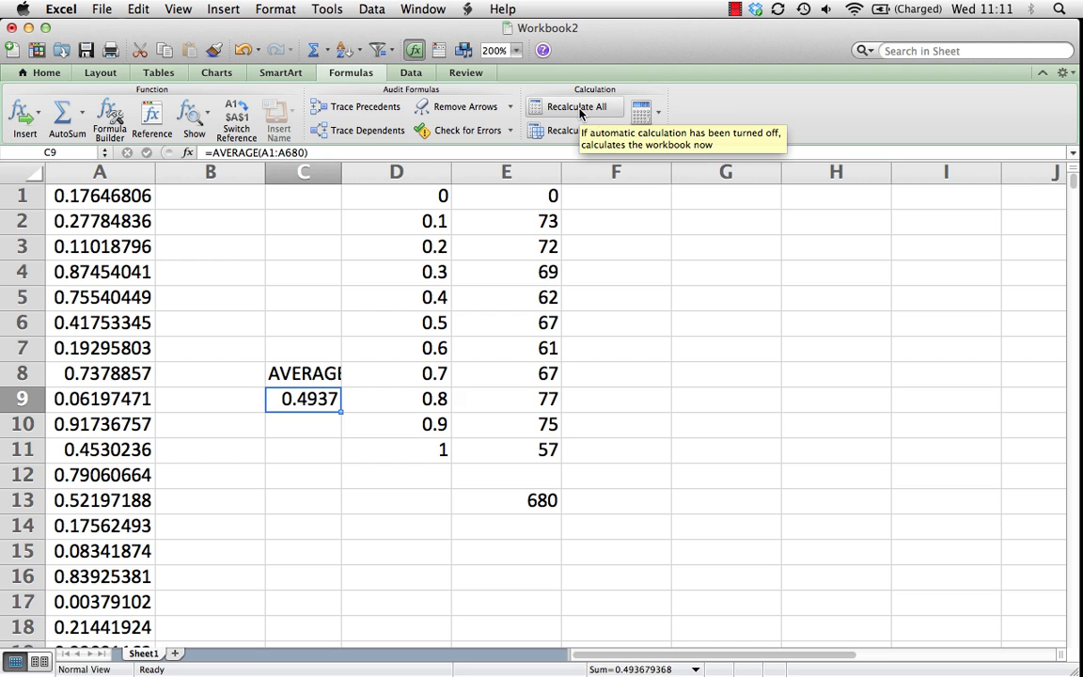
pyautogui.click(580, 112)
pyautogui.click(580, 112)
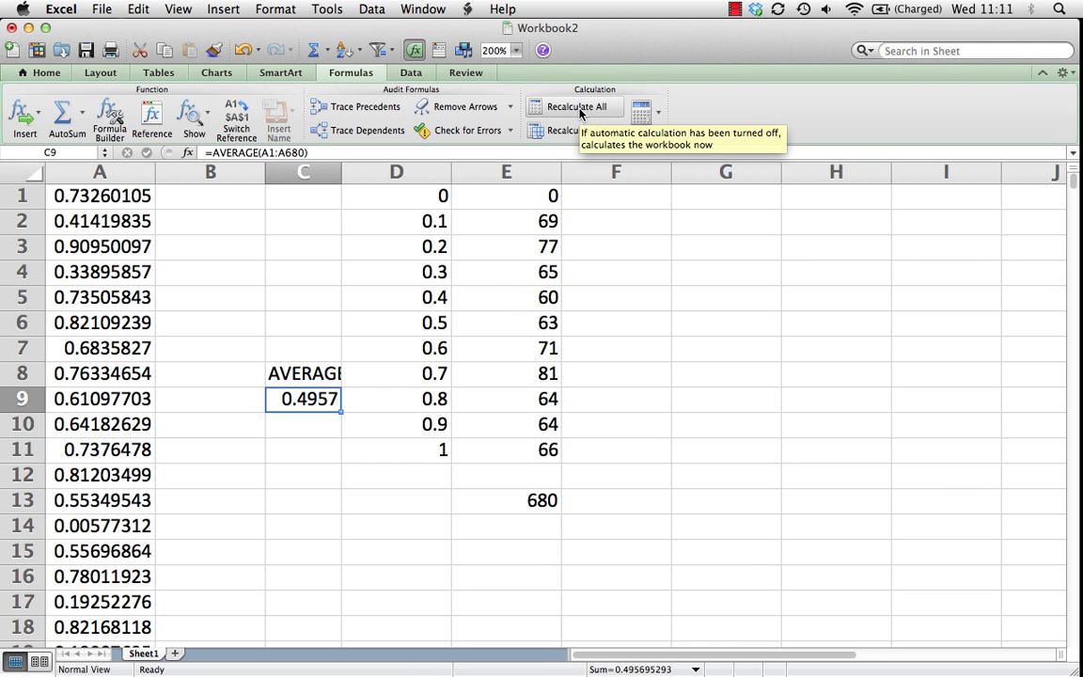
pyautogui.click(580, 112)
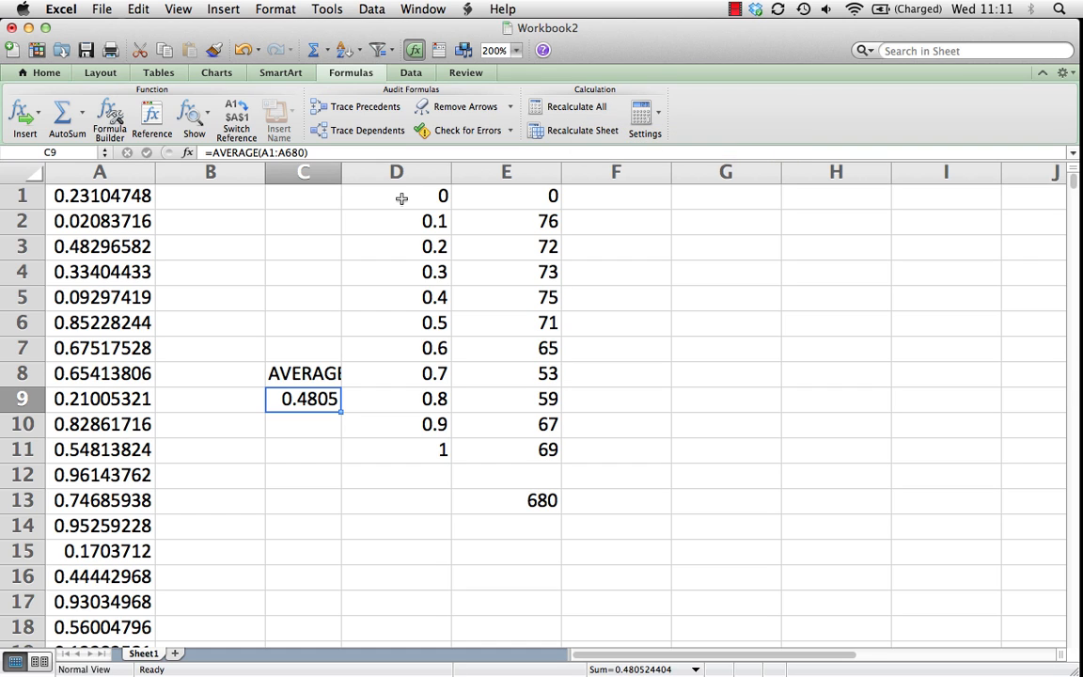
# - Insert a 2-D clustered column chart of D2:E11 and move it beside the bin limits in column D
pyautogui.moveTo(386, 195); pyautogui.dragTo(490, 303)
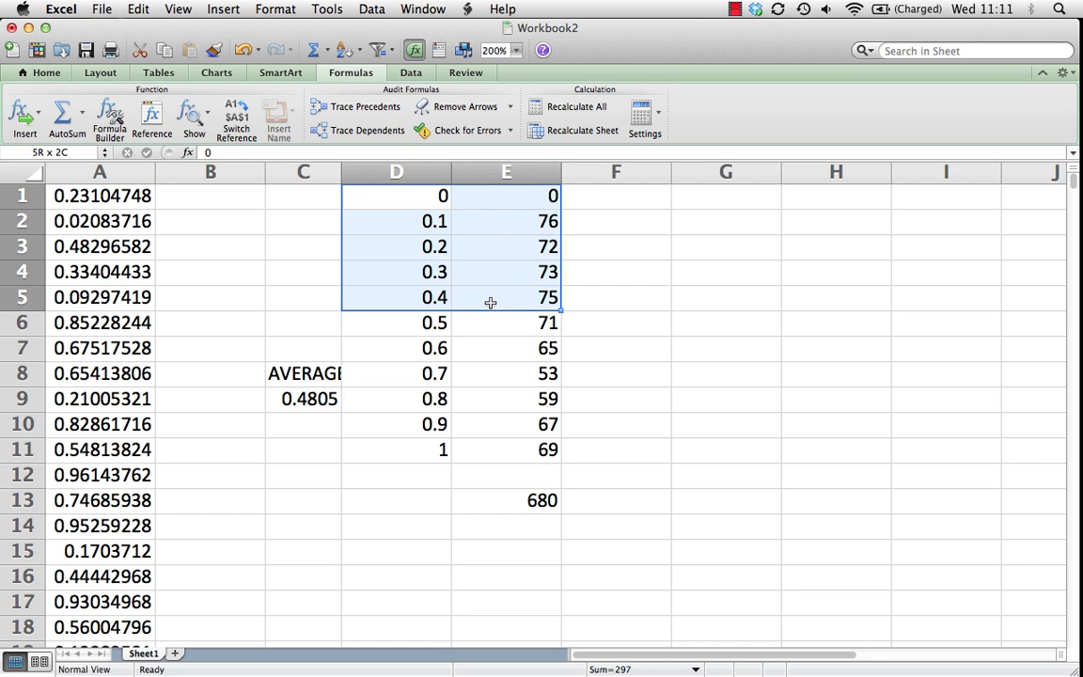
pyautogui.click(424, 219)
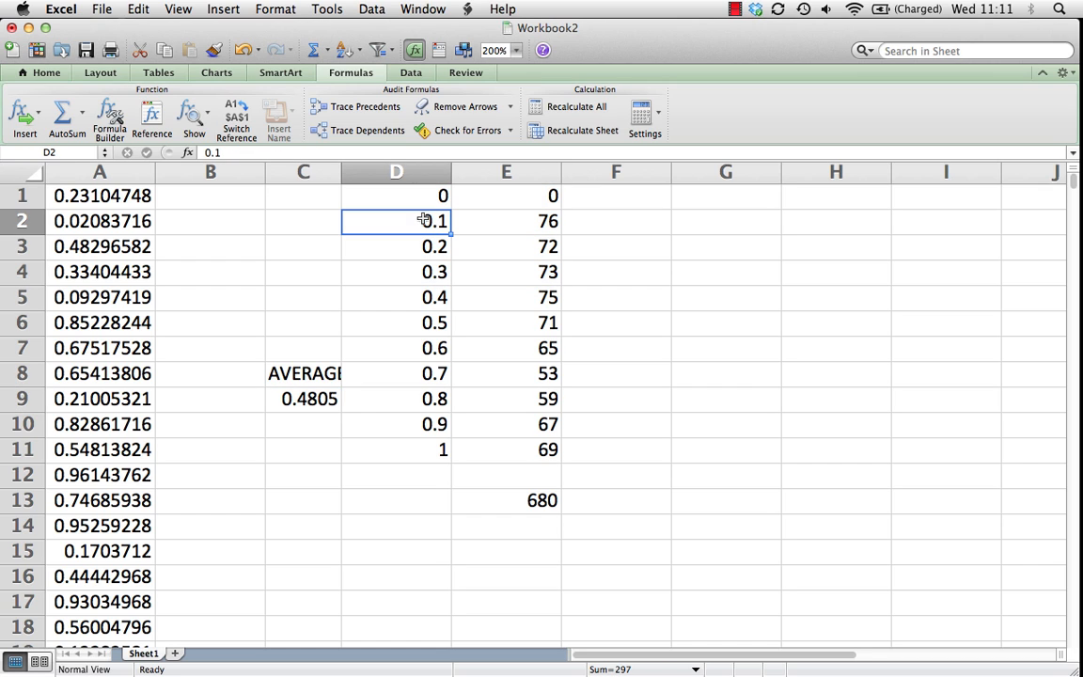
pyautogui.keyDown('shift'); pyautogui.click(533, 449); pyautogui.keyUp('shift')
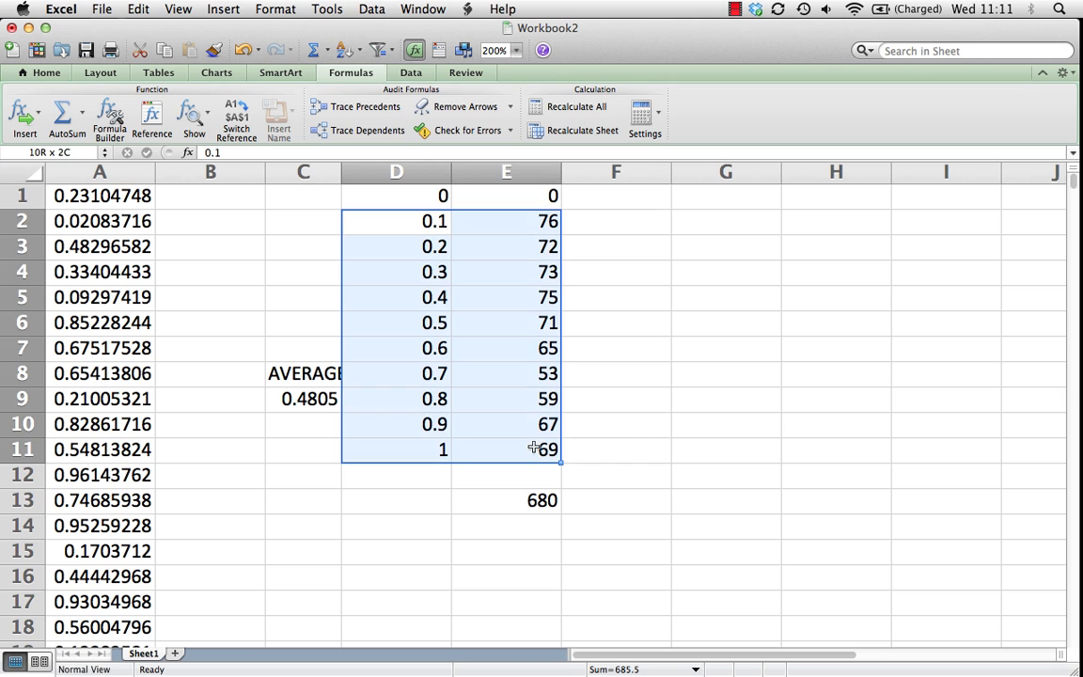
pyautogui.click(217, 73)
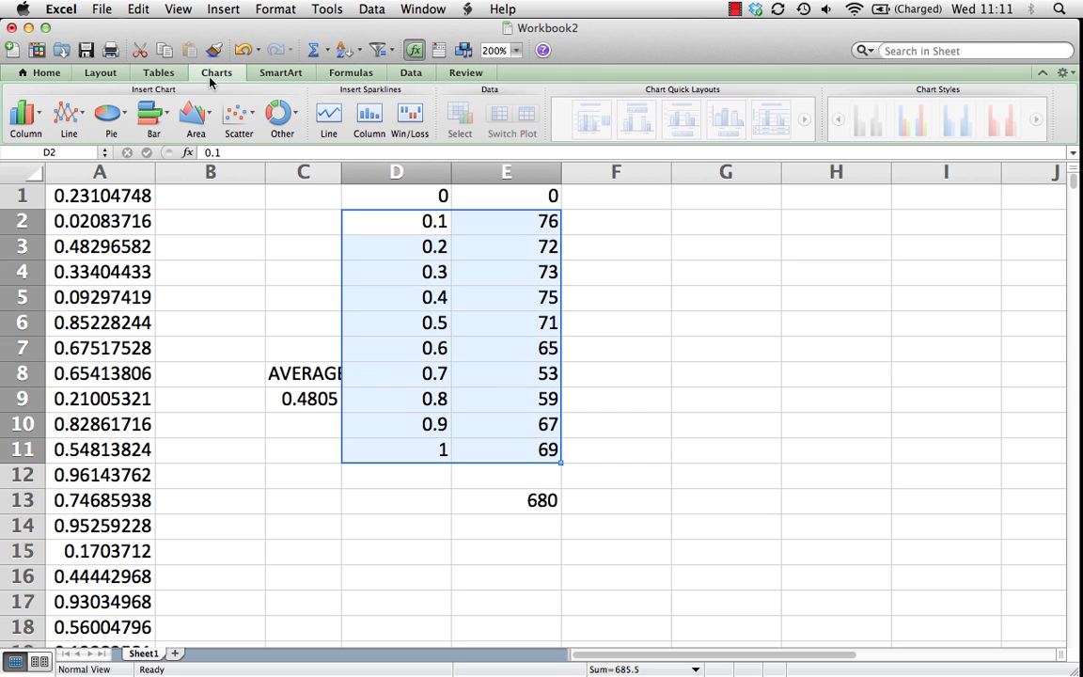
pyautogui.click(18, 113)
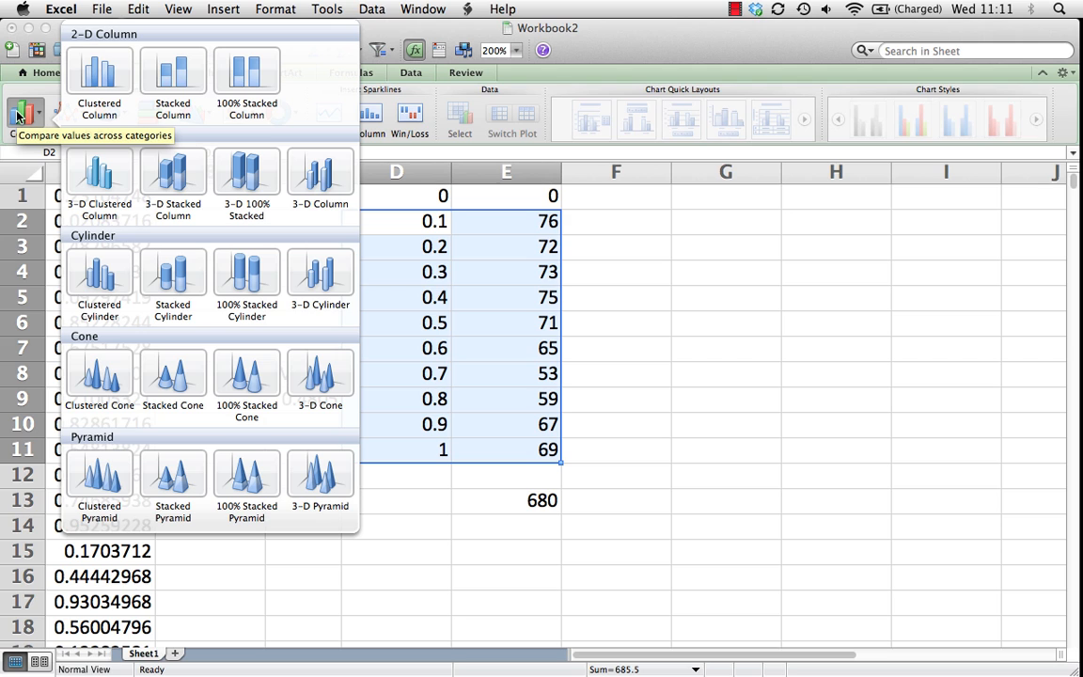
pyautogui.click(87, 75)
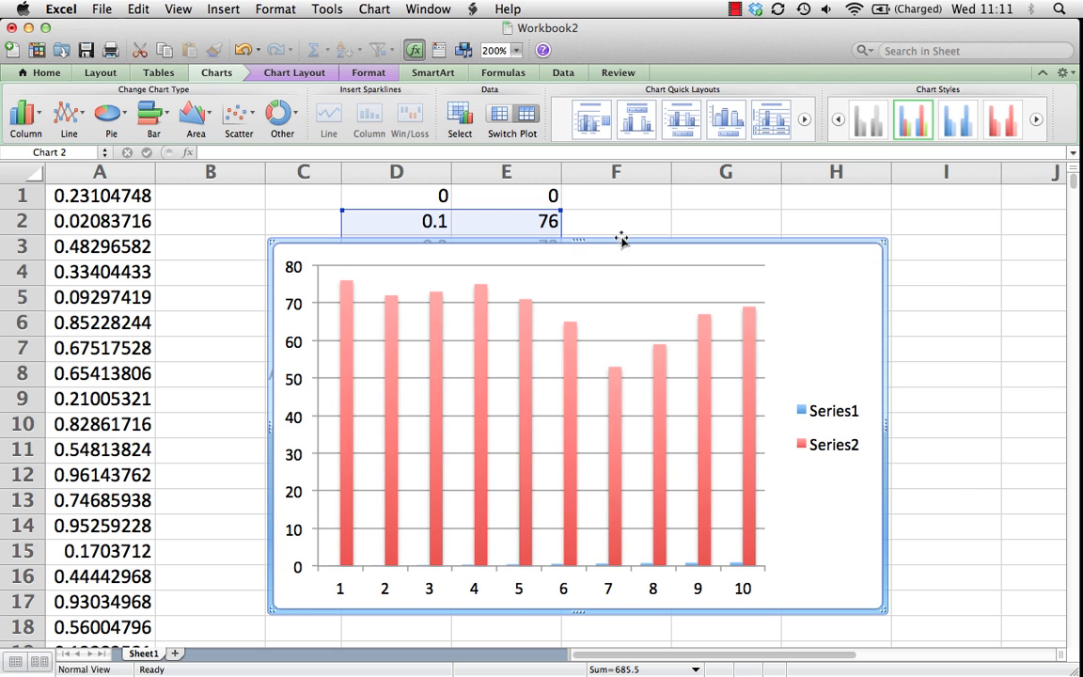
pyautogui.moveTo(629, 235); pyautogui.dragTo(780, 196)
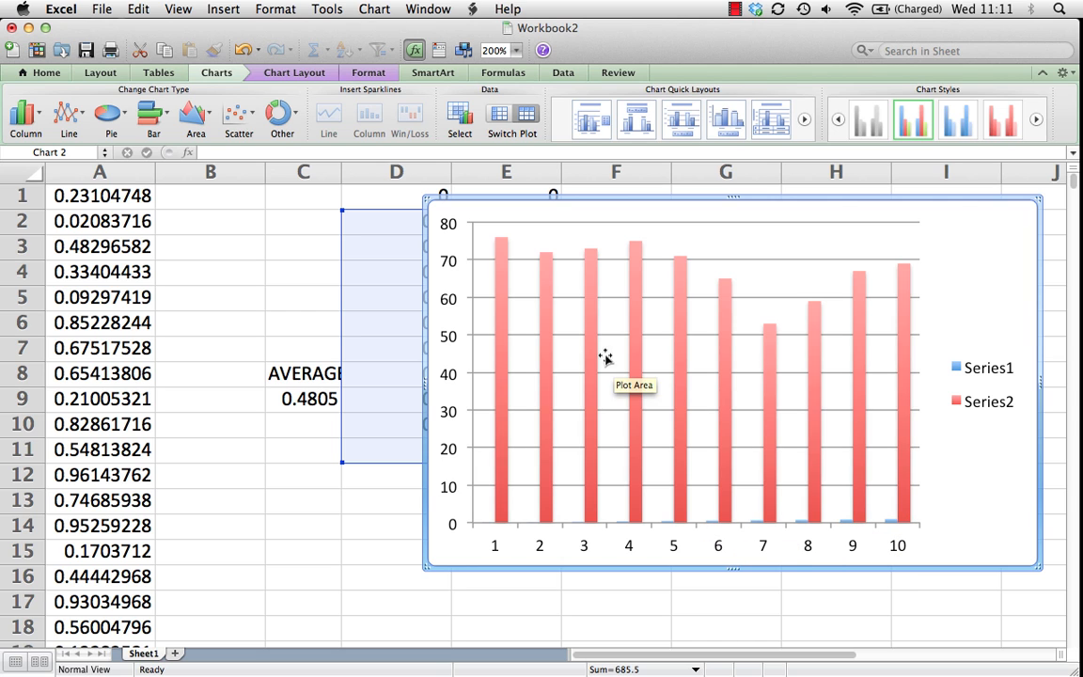
pyautogui.moveTo(541, 215); pyautogui.dragTo(590, 203)
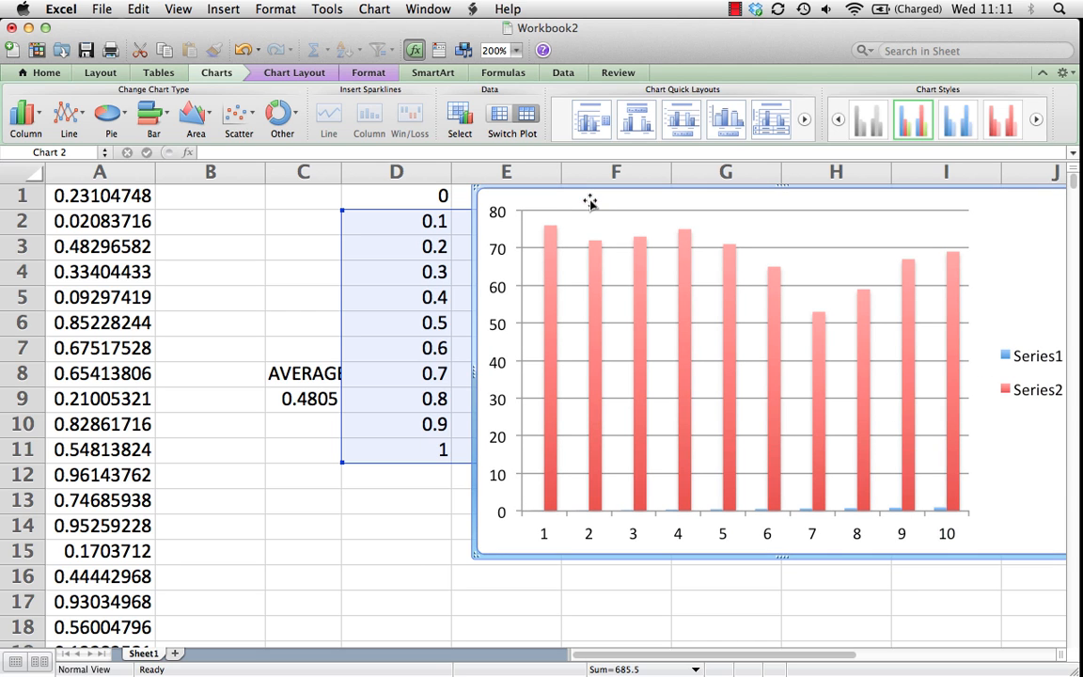
# - Edit the chart's source data to remove Series1 and use D2:D11 as the category axis labels
pyautogui.click(363, 11)
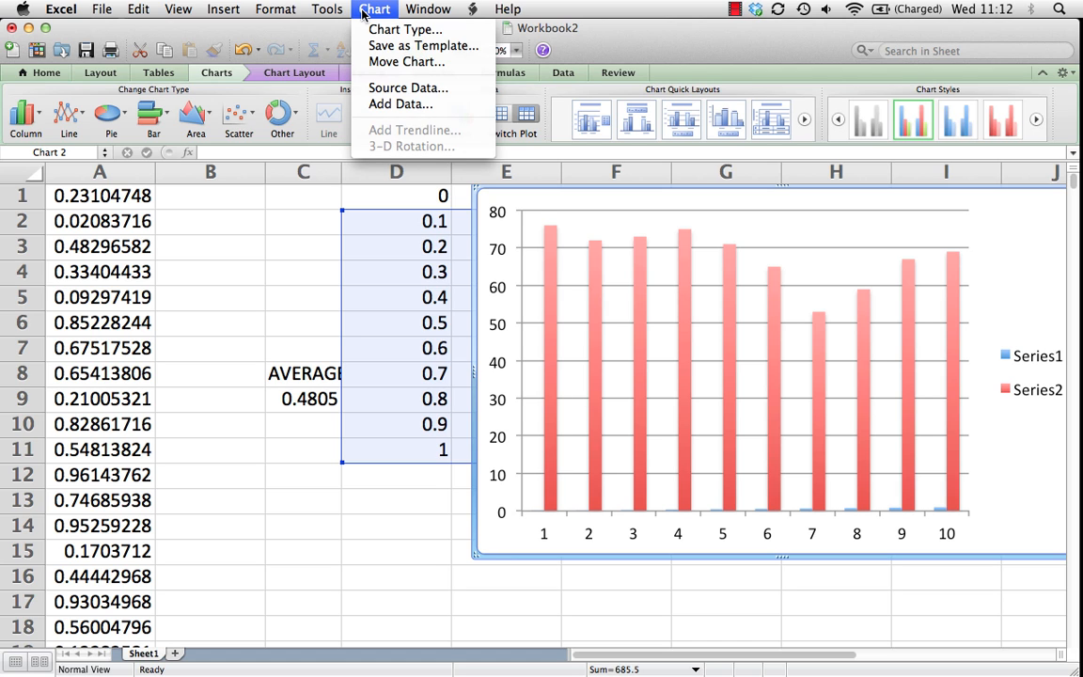
pyautogui.click(374, 88)
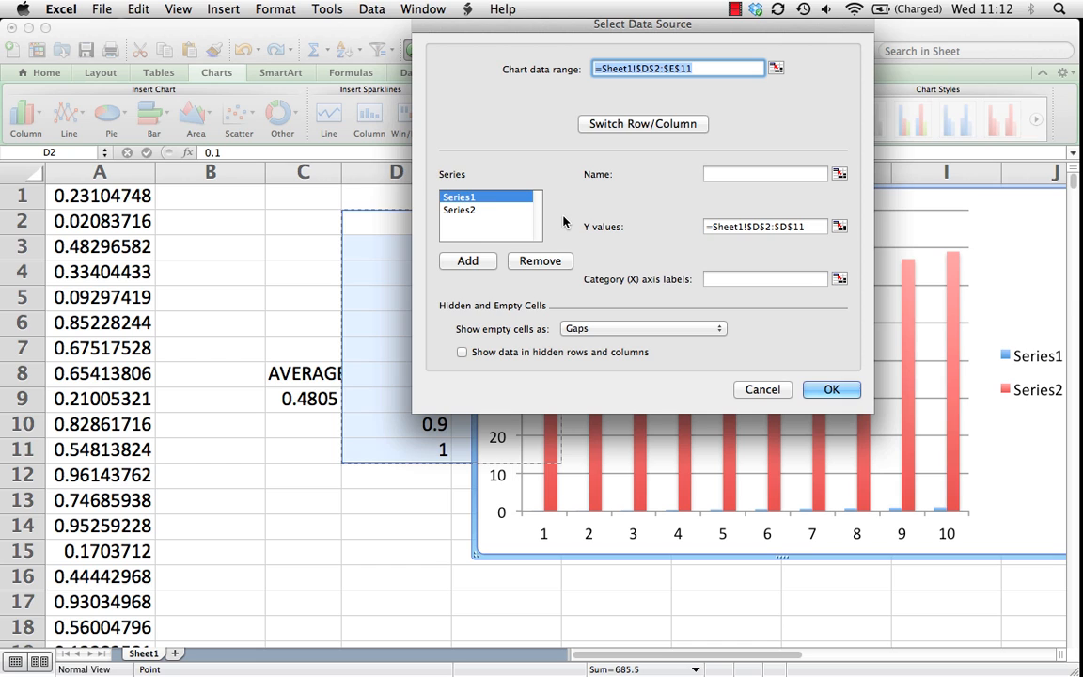
pyautogui.click(537, 261)
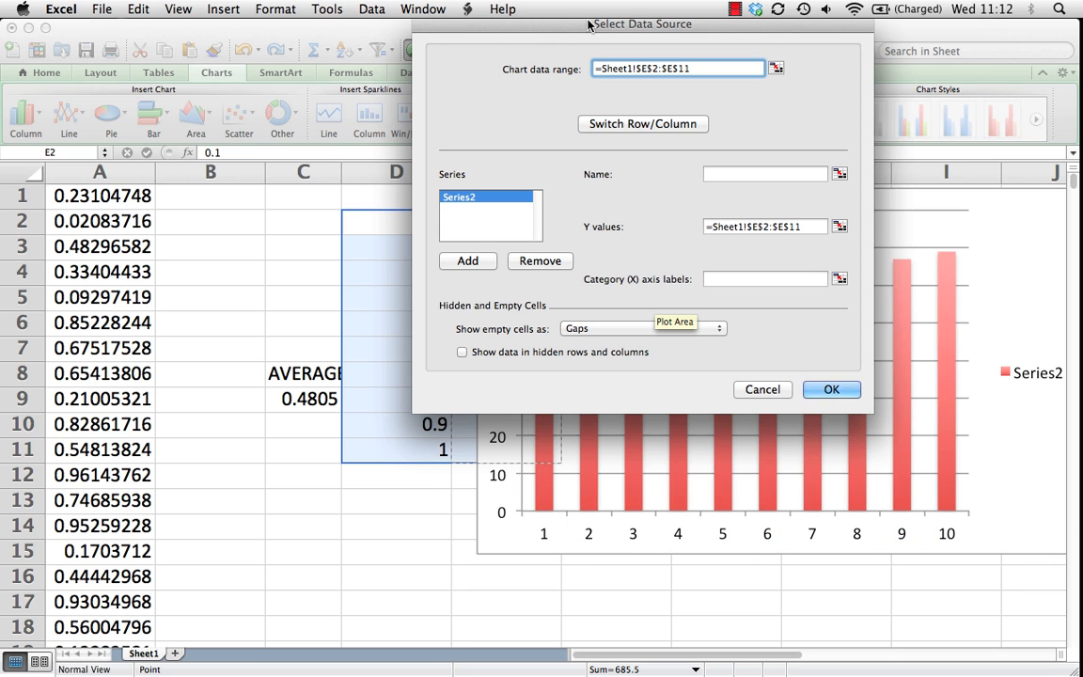
pyautogui.moveTo(589, 24); pyautogui.dragTo(645, 27)
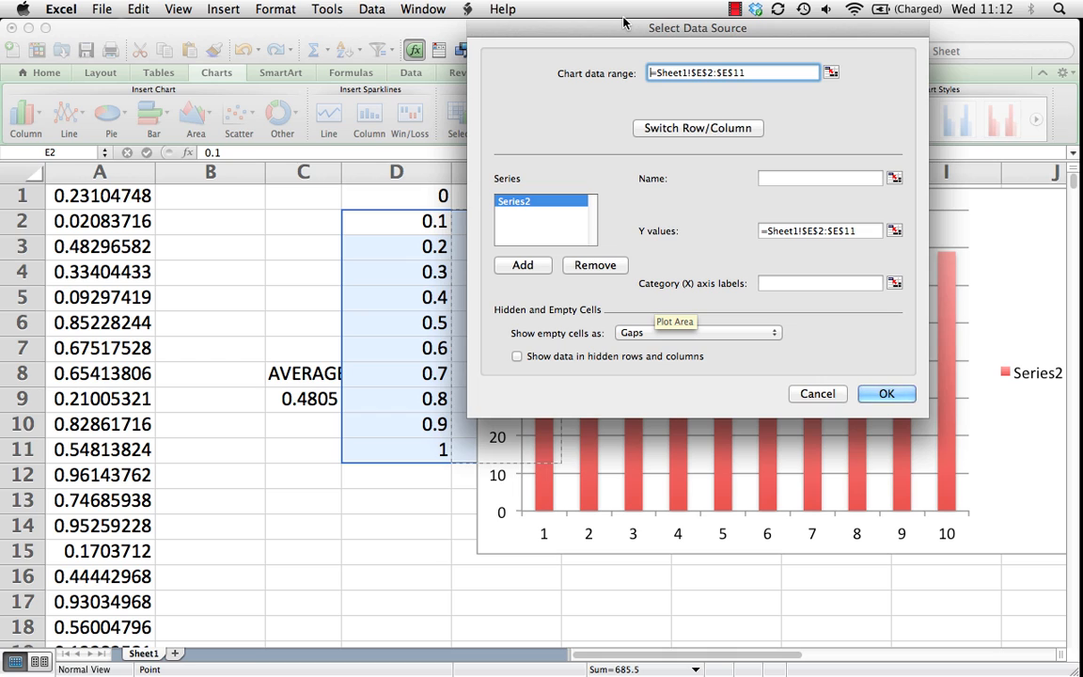
pyautogui.click(788, 282)
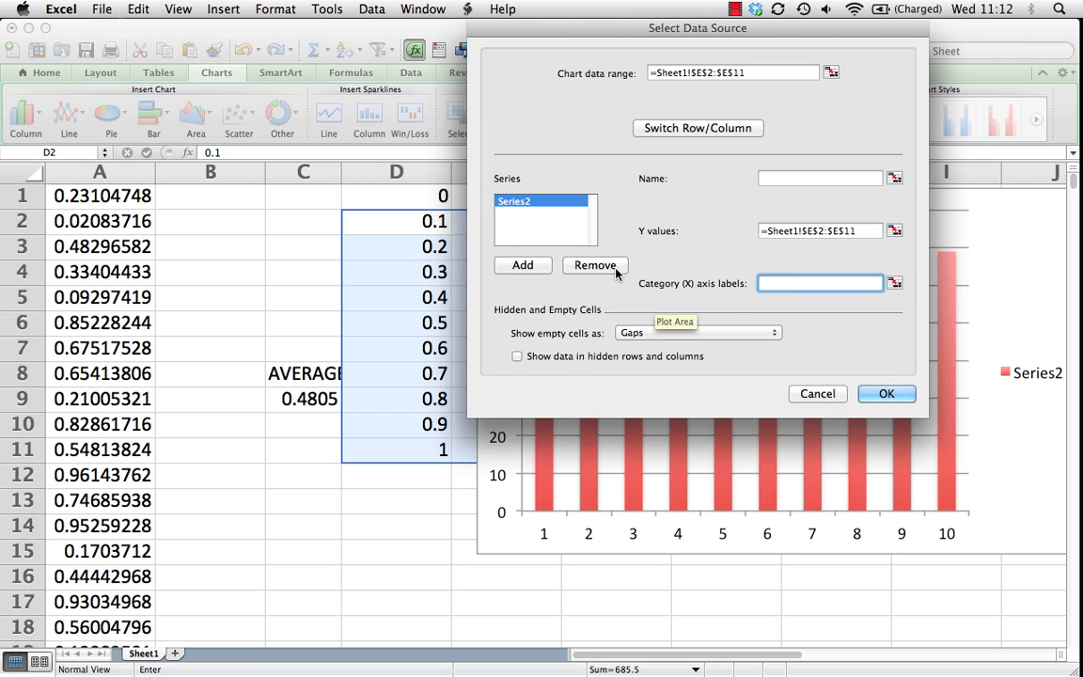
pyautogui.moveTo(430, 222); pyautogui.dragTo(415, 450)
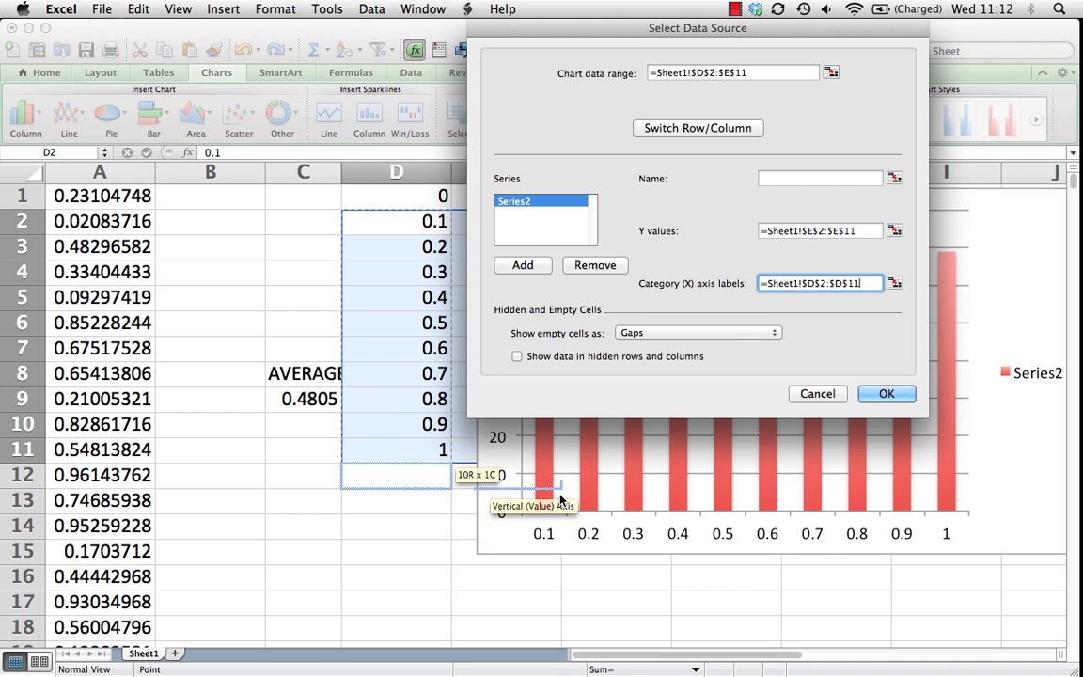
pyautogui.click(885, 394)
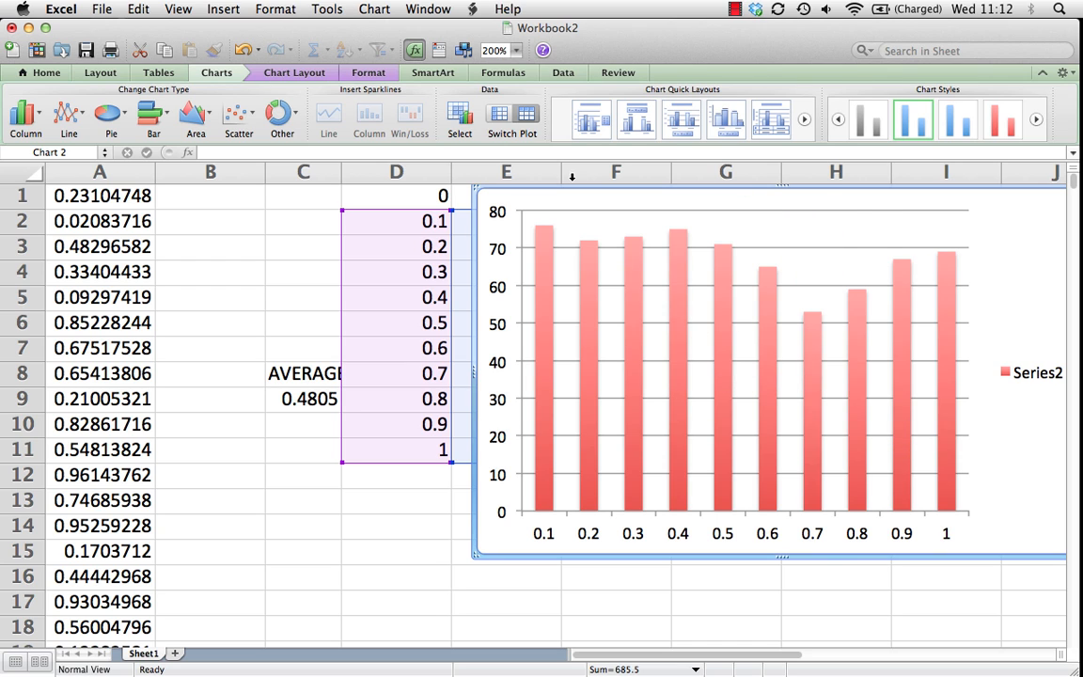
# - Delete the empty column B between the random numbers and the average
pyautogui.click(225, 177)
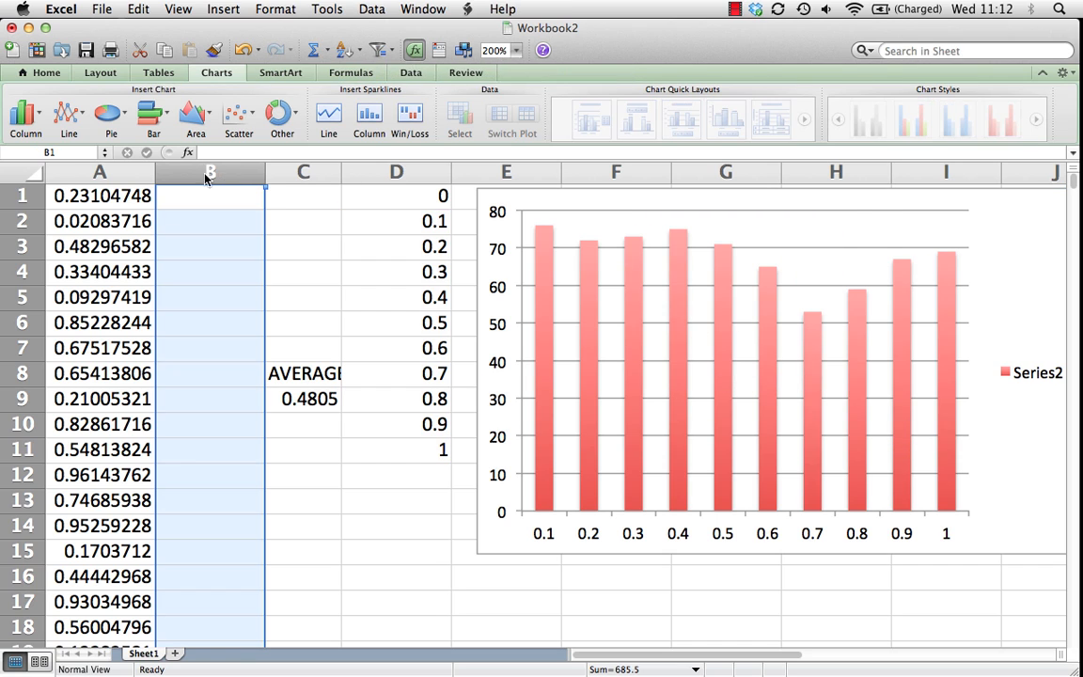
pyautogui.click(139, 10)
pyautogui.click(153, 204)
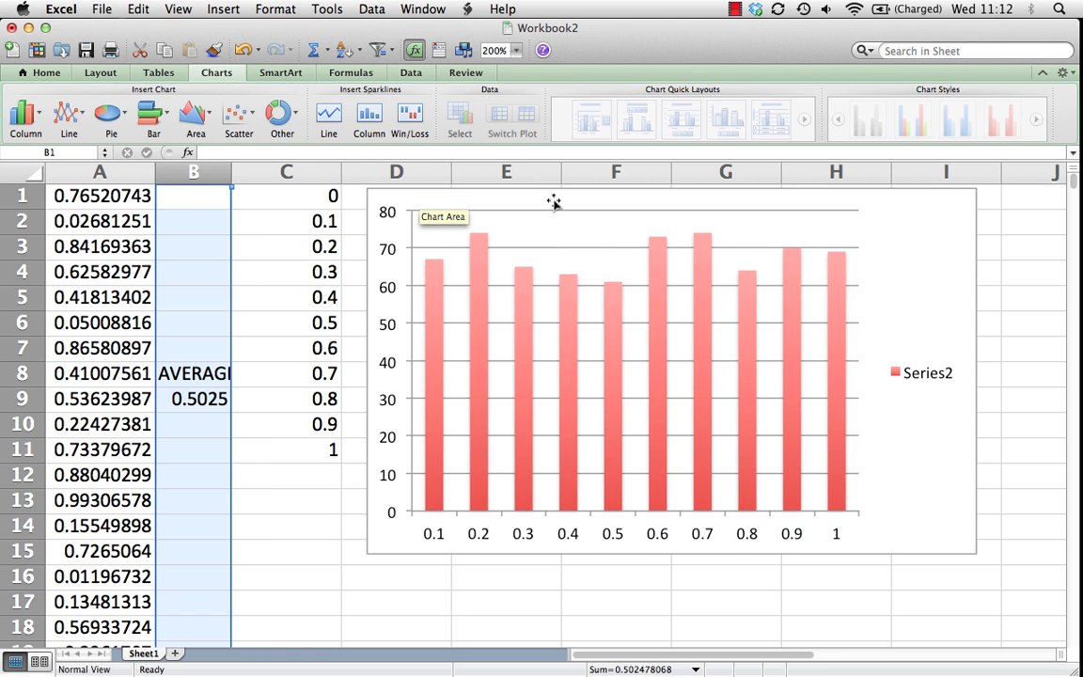
# - Delete the chart's legend, and narrow and reposition the chart so it clears the frequency counts in column D
pyautogui.moveTo(571, 203); pyautogui.dragTo(633, 206)
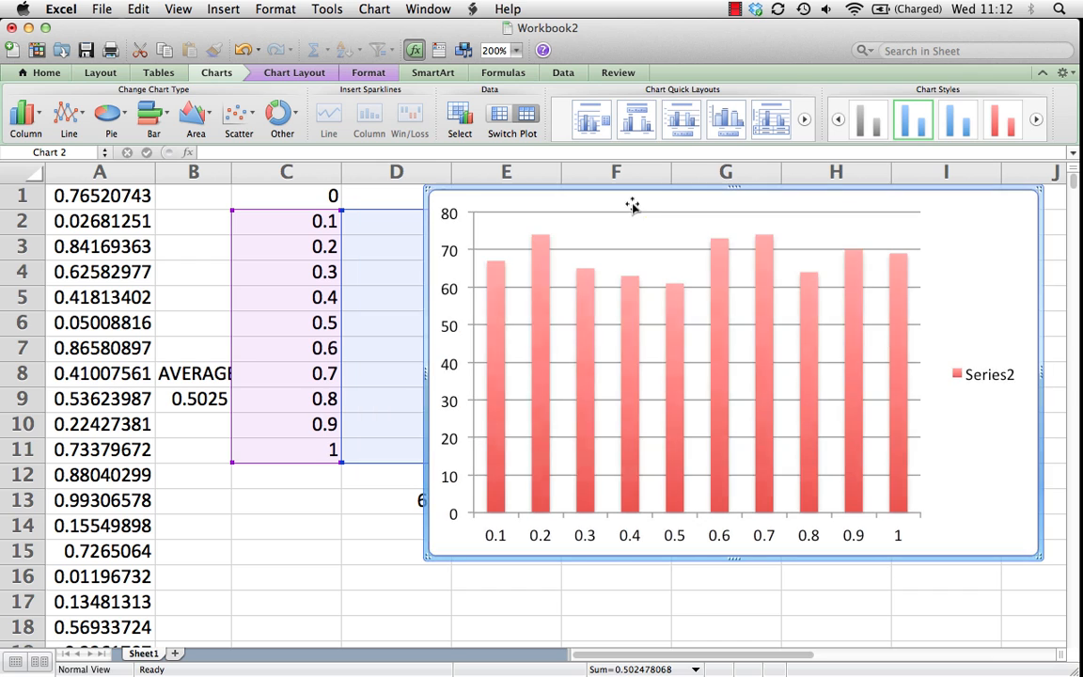
pyautogui.click(981, 385)
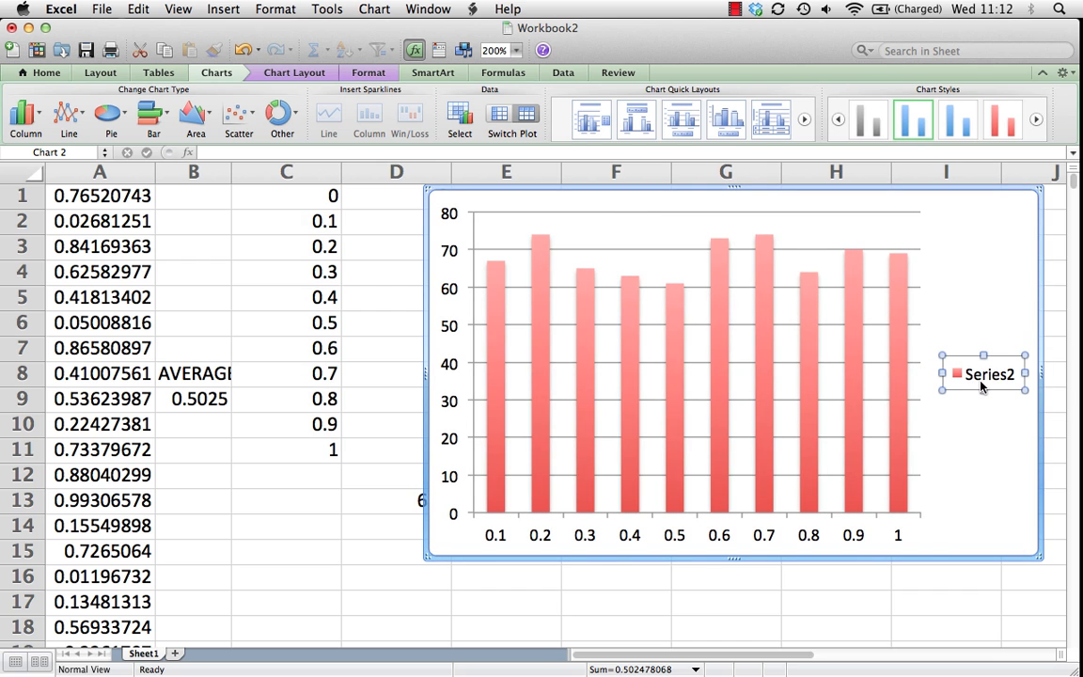
pyautogui.press('Delete')
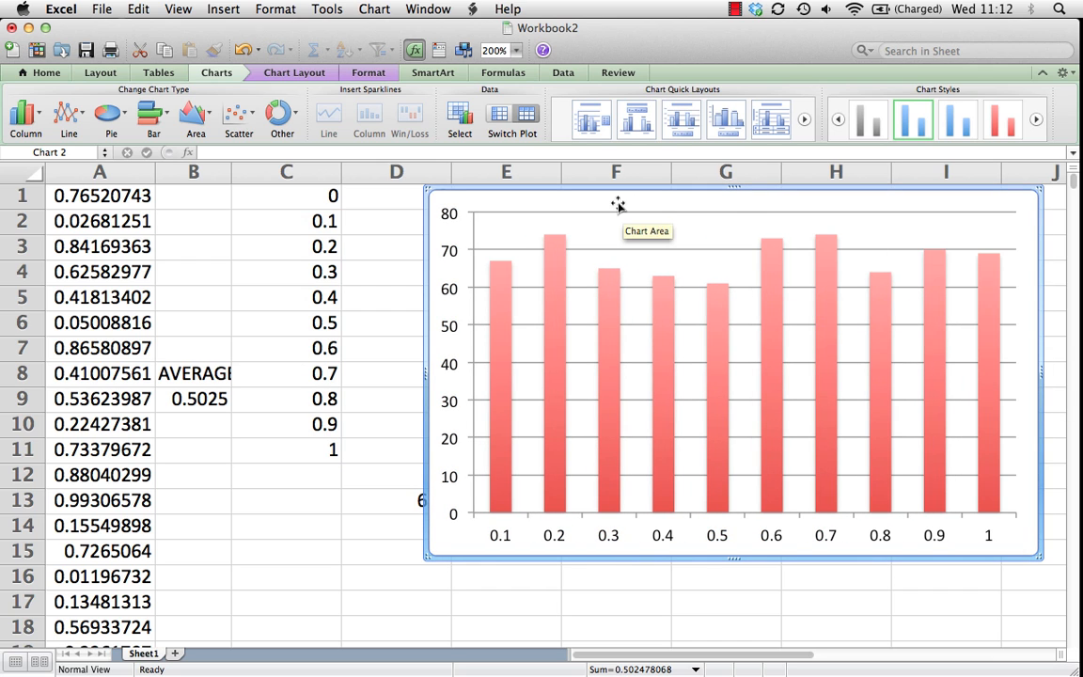
pyautogui.moveTo(1040, 375); pyautogui.dragTo(949, 380)
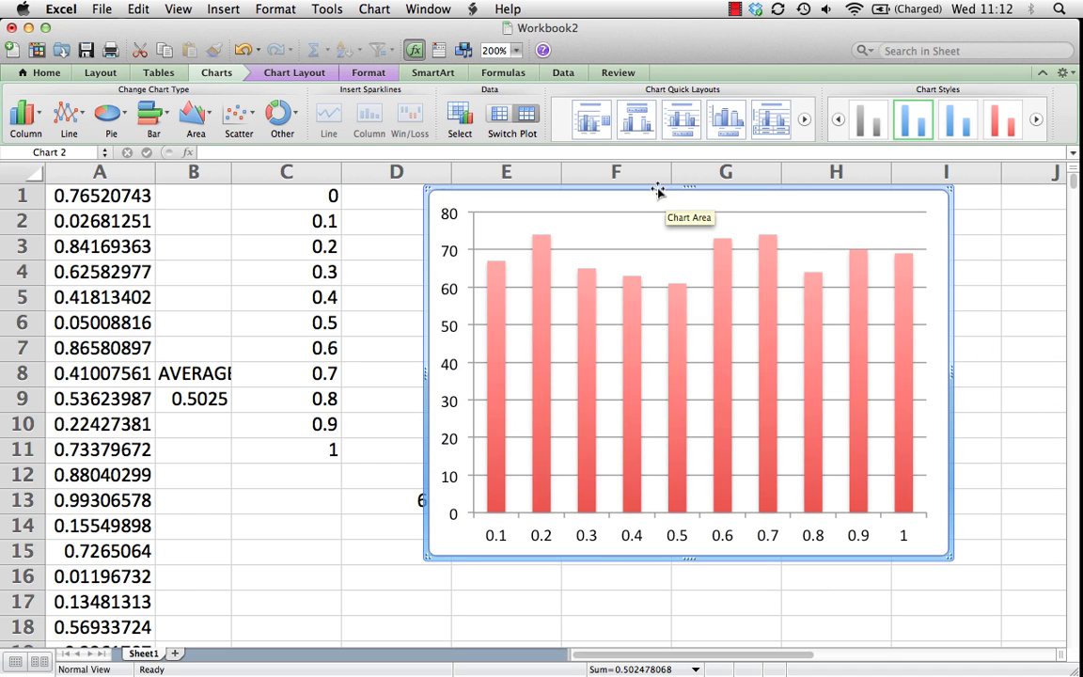
pyautogui.moveTo(660, 191); pyautogui.dragTo(735, 189)
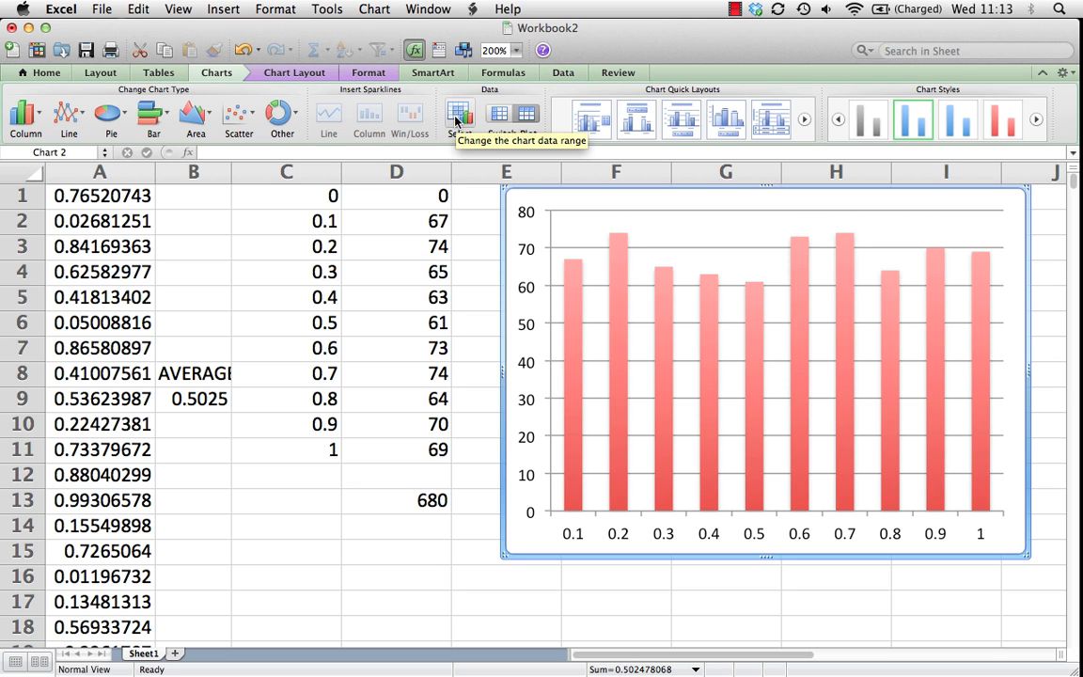
# - Recalculate the workbook repeatedly to examine how the column chart's distribution changes with each new set of random numbers
pyautogui.press('F9')
pyautogui.press('F9')
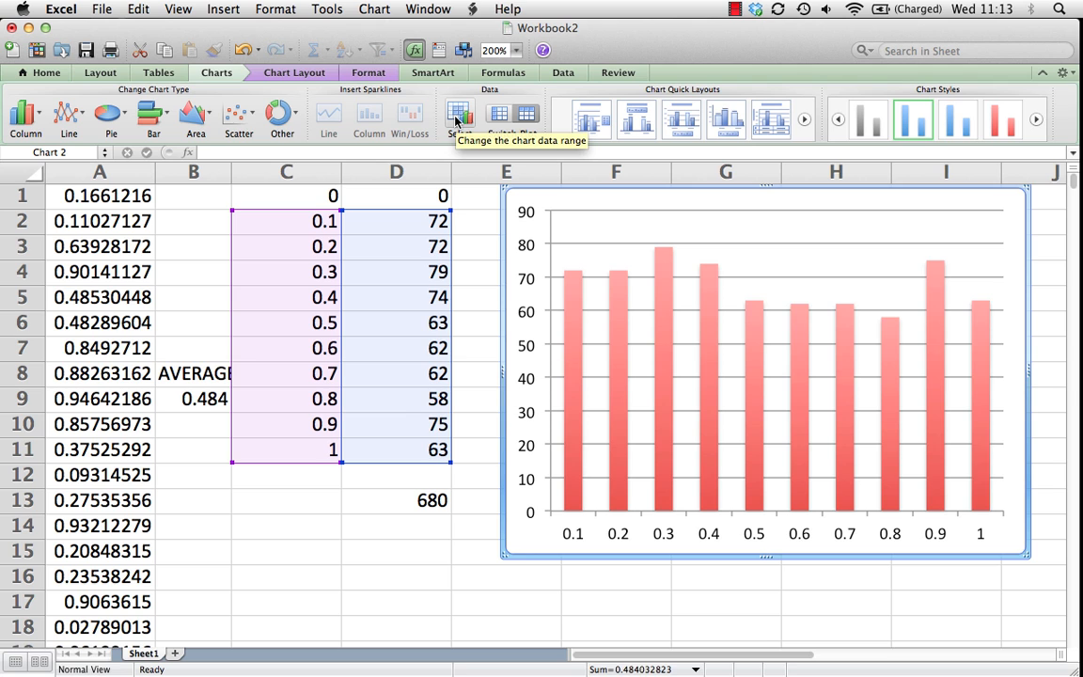
pyautogui.press('F9')
pyautogui.press('F9')
pyautogui.press('F9')
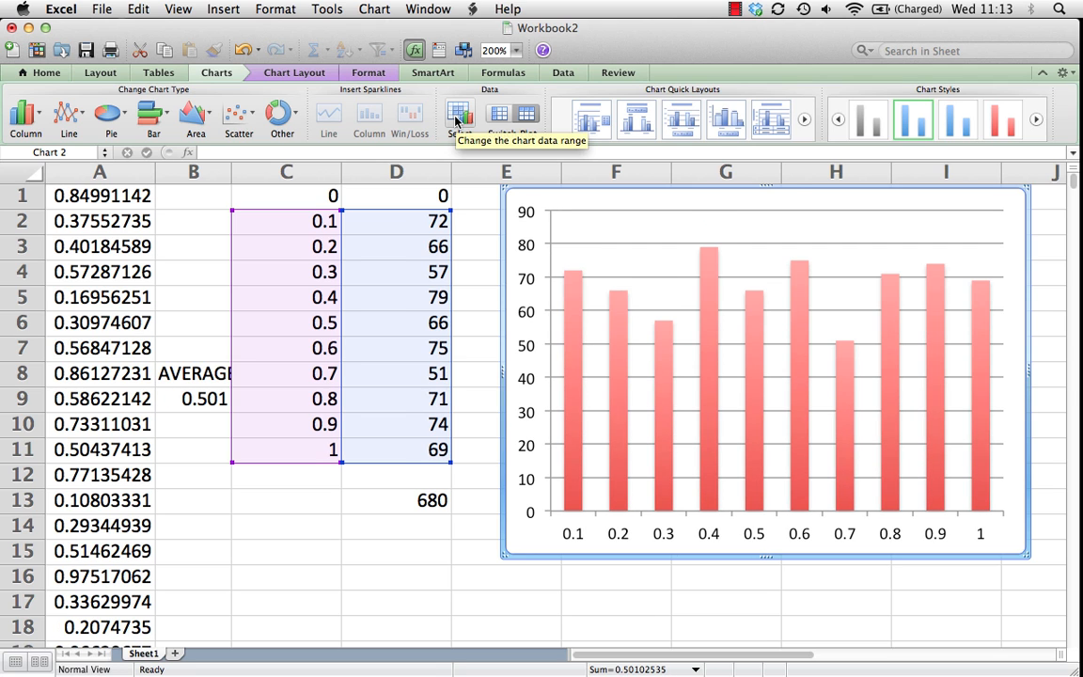
pyautogui.press('F9')
pyautogui.press('F9')
pyautogui.press('F9')
pyautogui.press('F9')
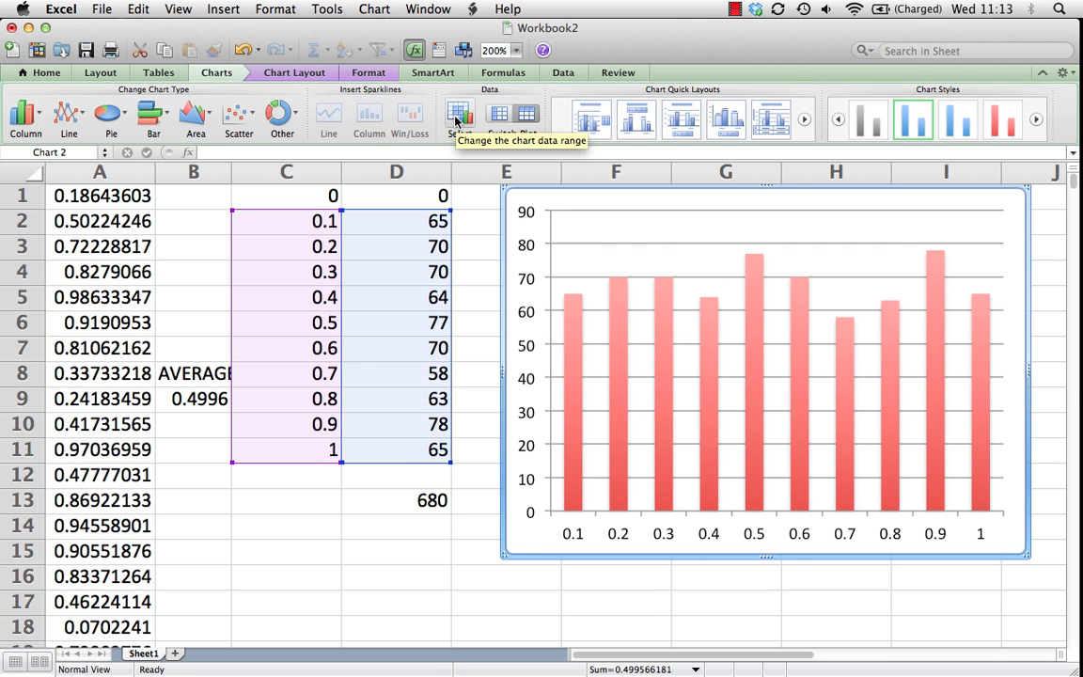
pyautogui.press('F9')
pyautogui.press('F9')
pyautogui.press('F9')
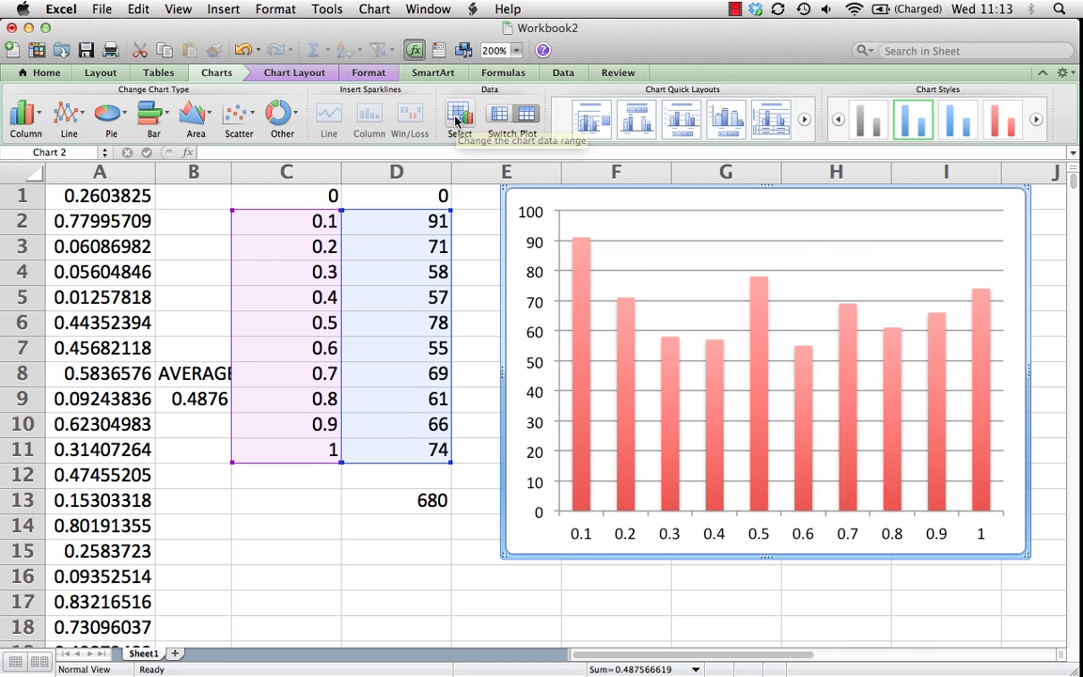
pyautogui.press('F9')
pyautogui.press('F9')
pyautogui.press('F9')
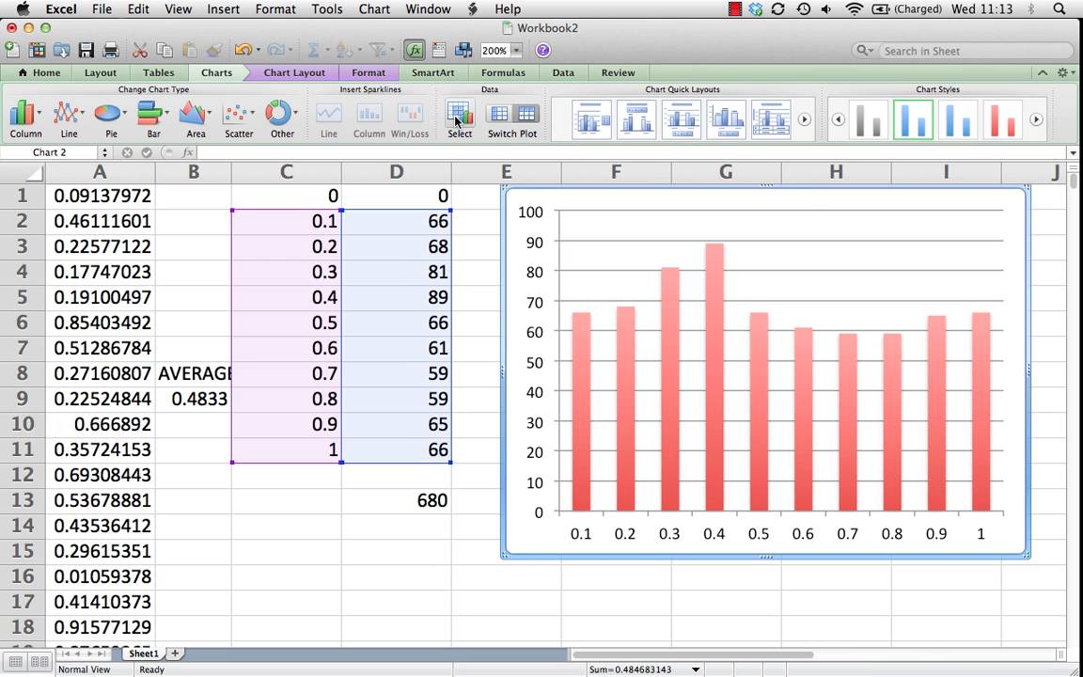
pyautogui.press('F9')
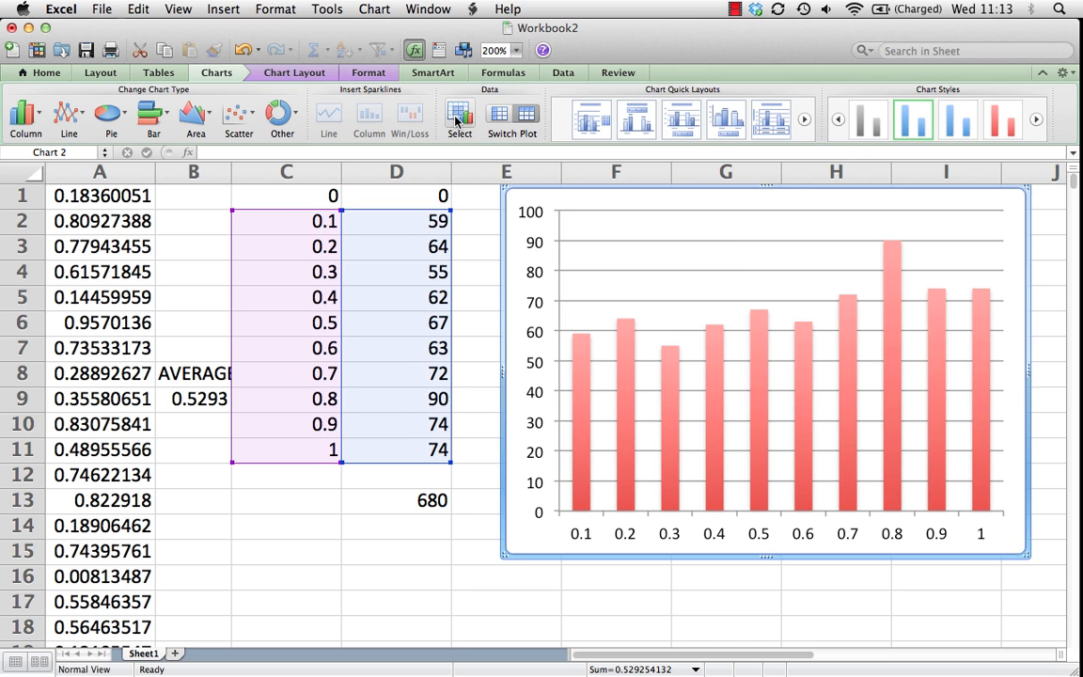
pyautogui.press('F9')
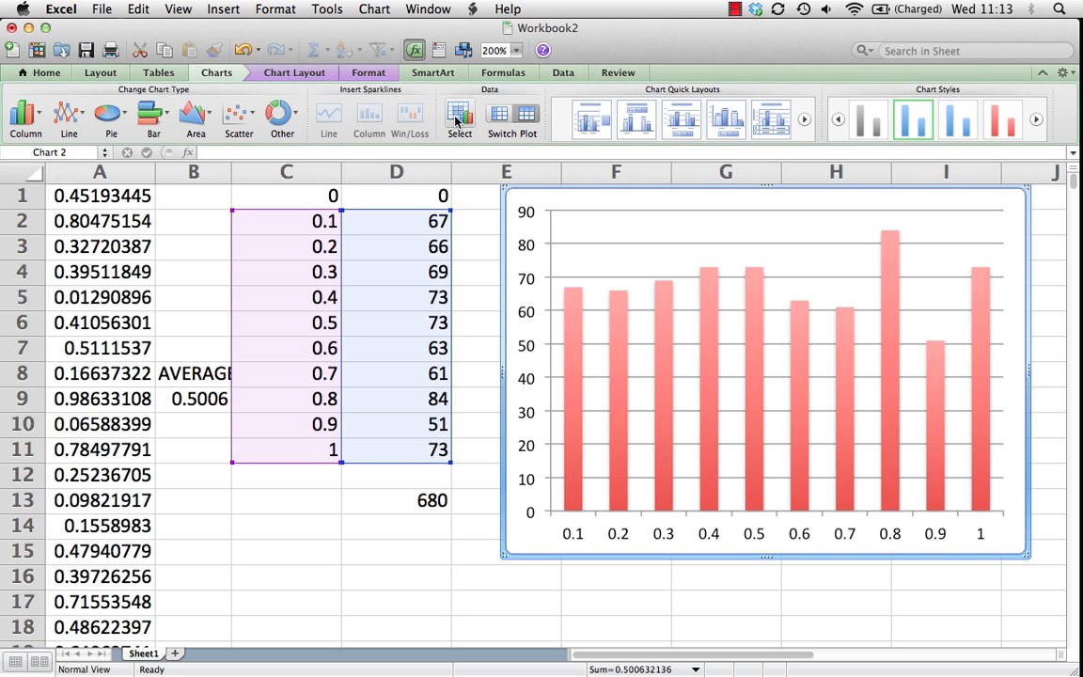
pyautogui.press('cmd+equal')
pyautogui.press('super+equal')
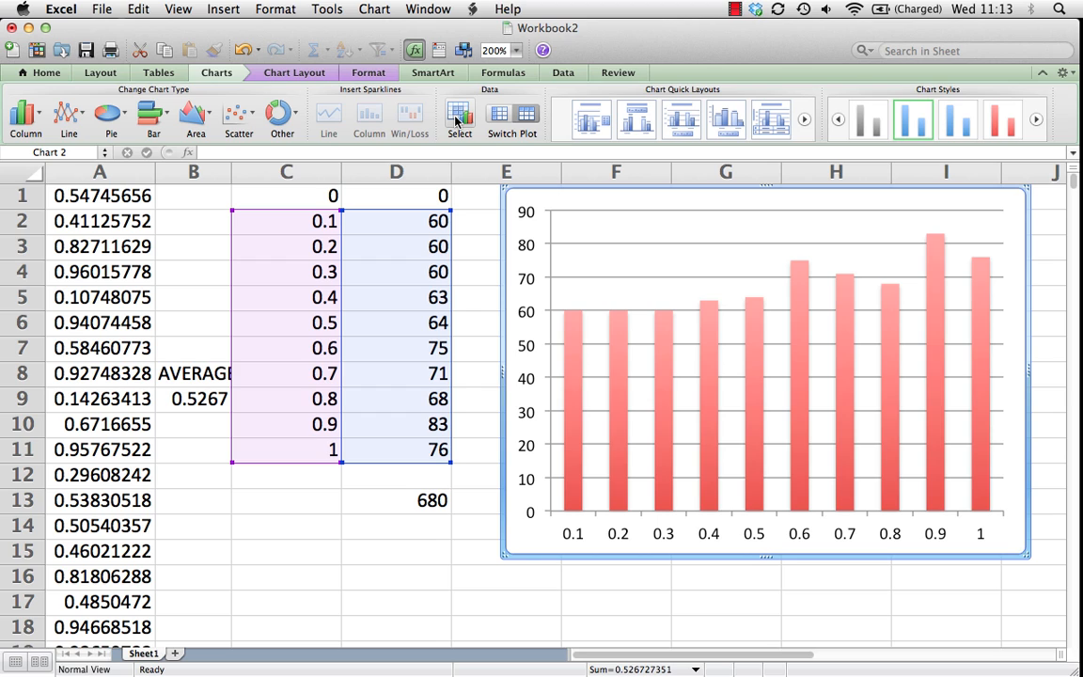
pyautogui.click(734, 9)
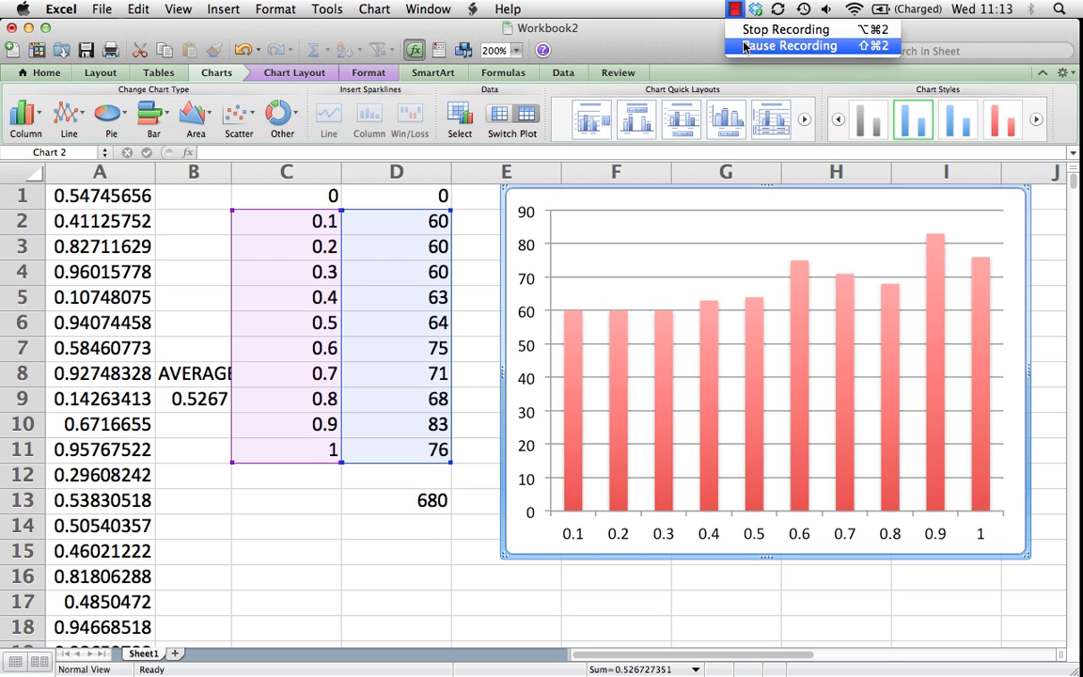